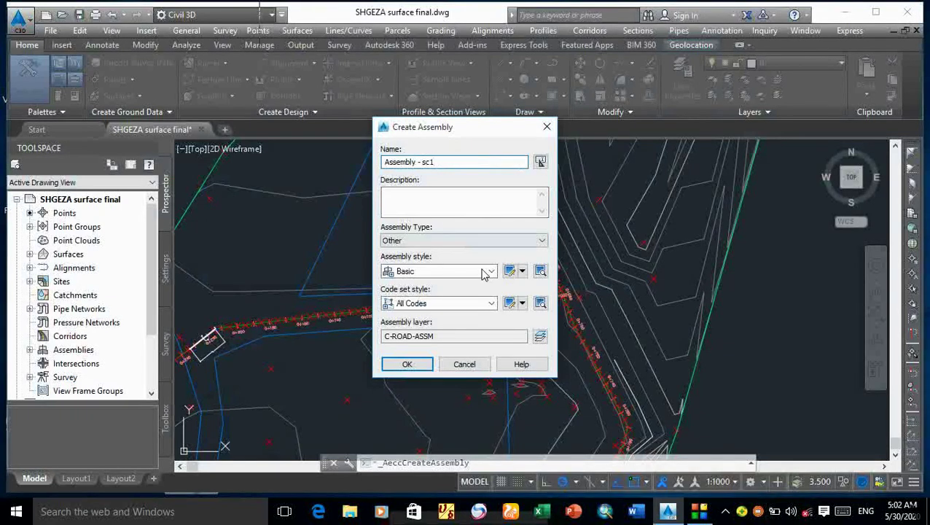
Set the new assembly's code set style to Basic, keeping assembly style Basic, and accept the settings
{"action": "left_click", "coordinate": [491, 272]}
{"action": "left_click", "coordinate": [492, 271]}
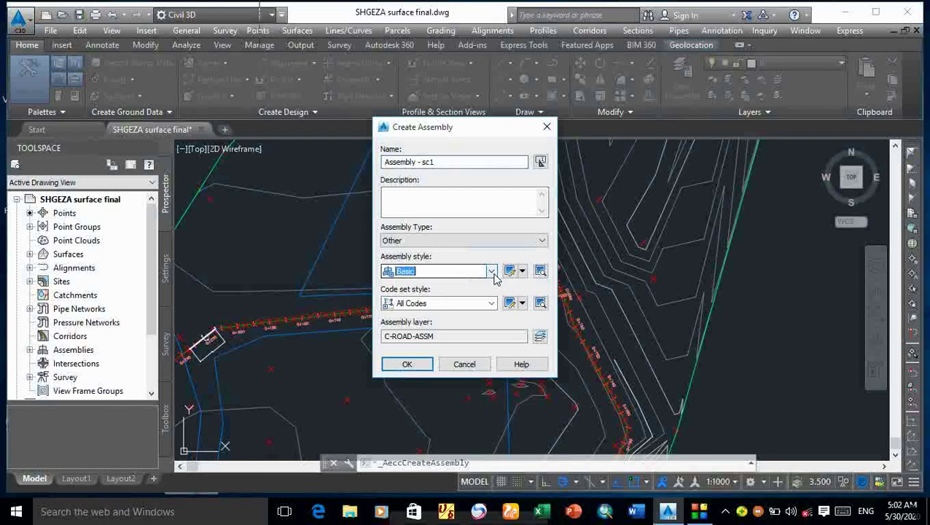
{"action": "left_click", "coordinate": [492, 304]}
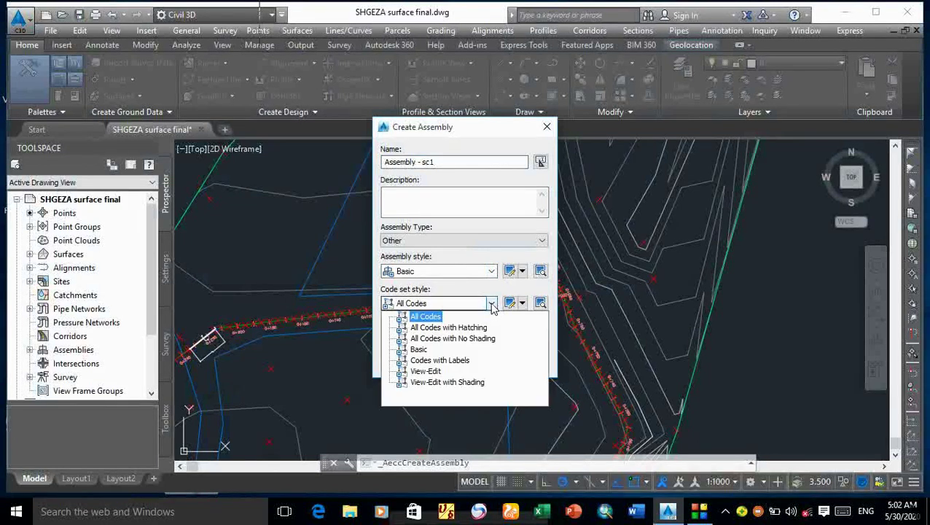
{"action": "key", "text": "Escape"}
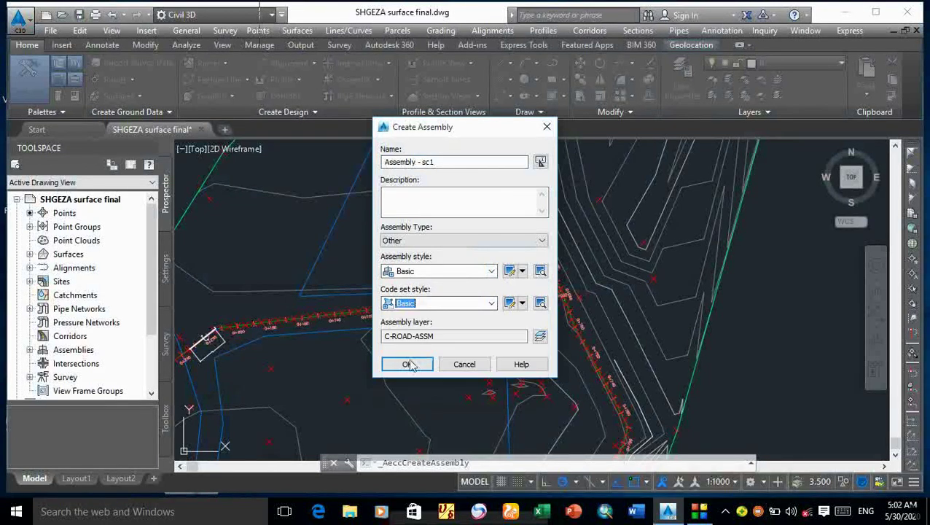
{"action": "left_click", "coordinate": [409, 365]}
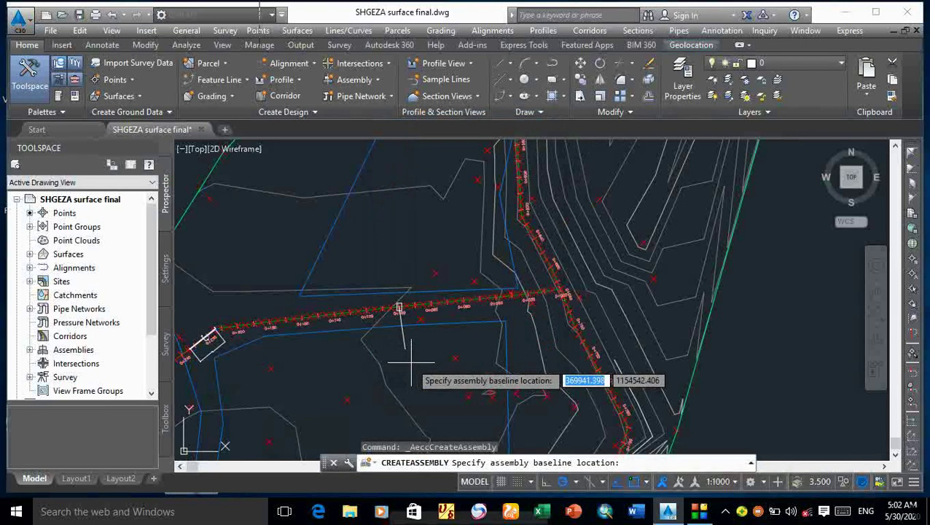
Place the assembly baseline in the empty drawing area east of the road alignments
{"action": "scroll", "coordinate": [426, 336], "scroll_direction": "down", "scroll_amount": 3}
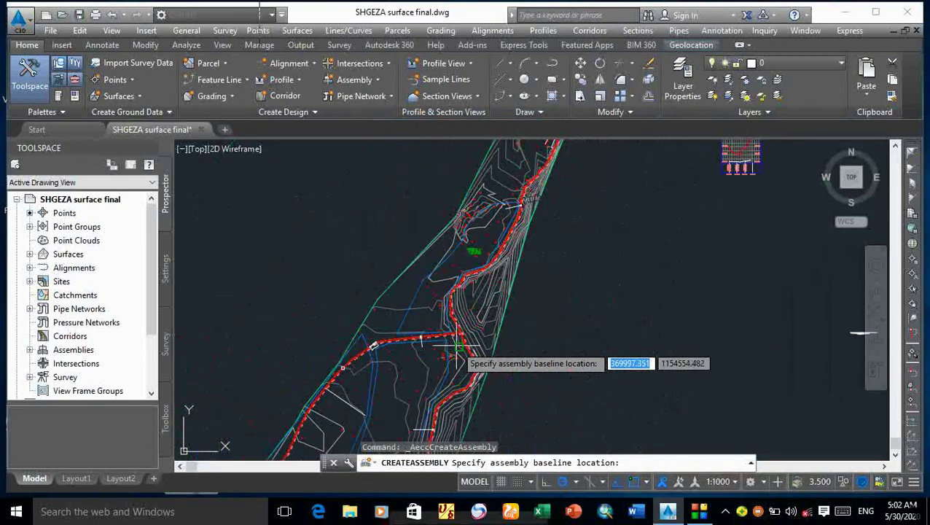
{"action": "left_click", "coordinate": [617, 328]}
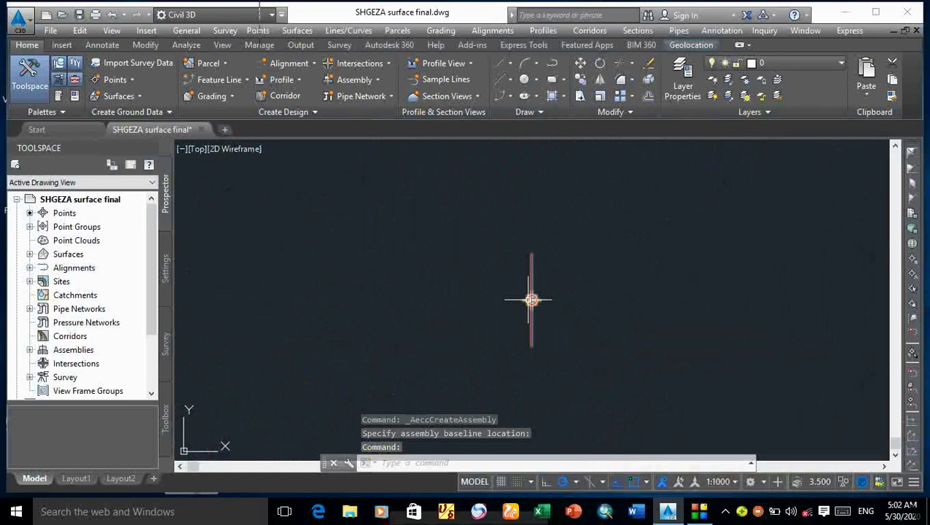
{"action": "scroll", "coordinate": [531, 299], "scroll_direction": "up", "scroll_amount": 3}
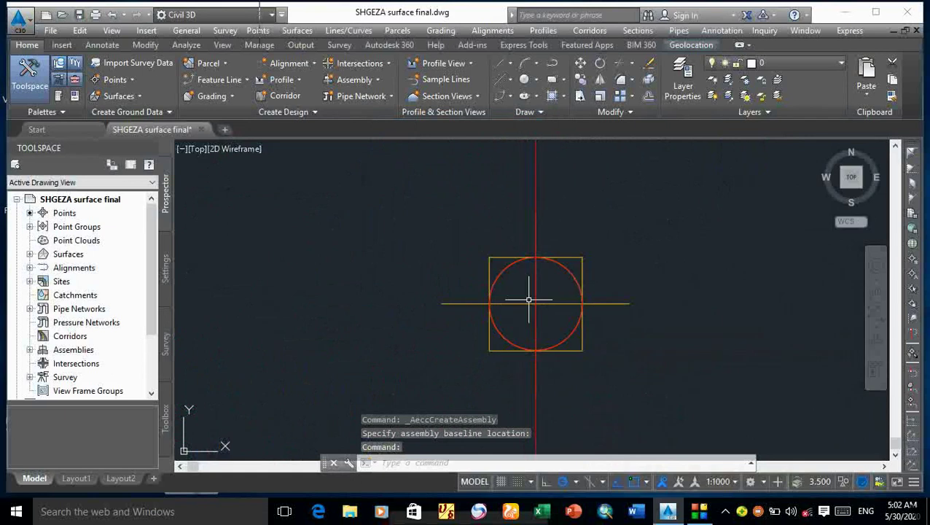
{"action": "scroll", "coordinate": [530, 299], "scroll_direction": "down", "scroll_amount": 2}
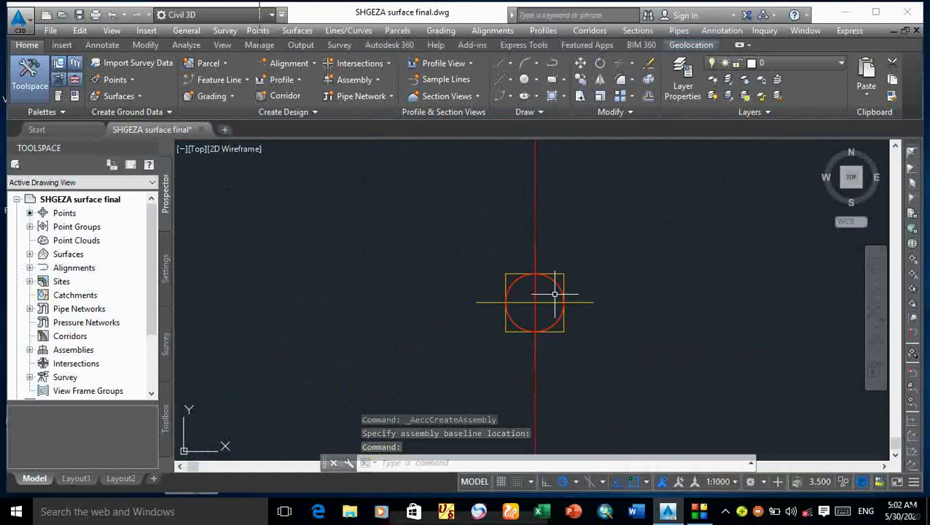
Start a SideDitch subassembly from the metric trench pipes set, with depth 0.6 m and sideslope 1:1
{"action": "left_click", "coordinate": [59, 96]}
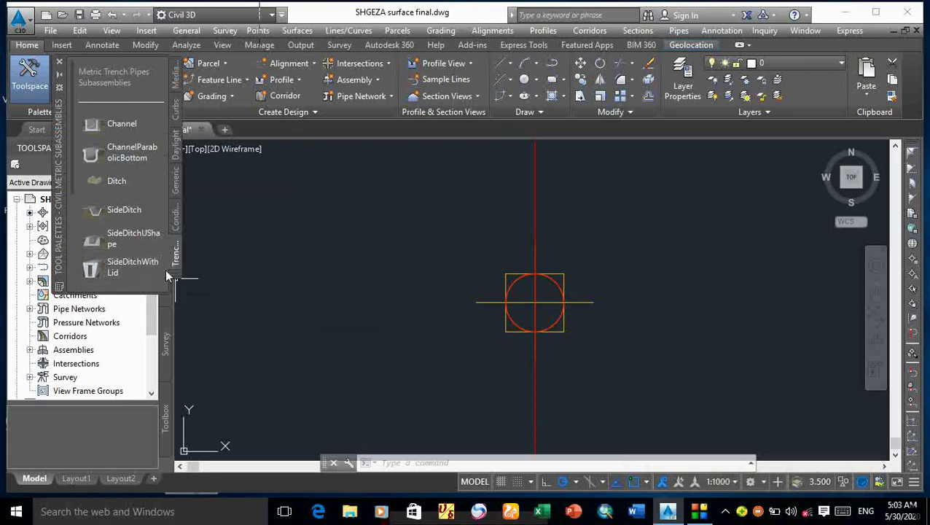
{"action": "left_click", "coordinate": [175, 275]}
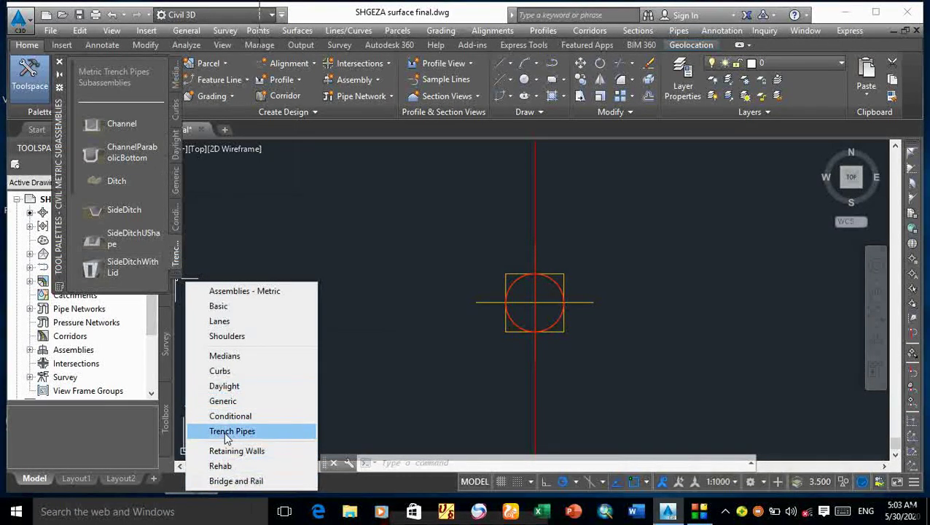
{"action": "left_click", "coordinate": [174, 259]}
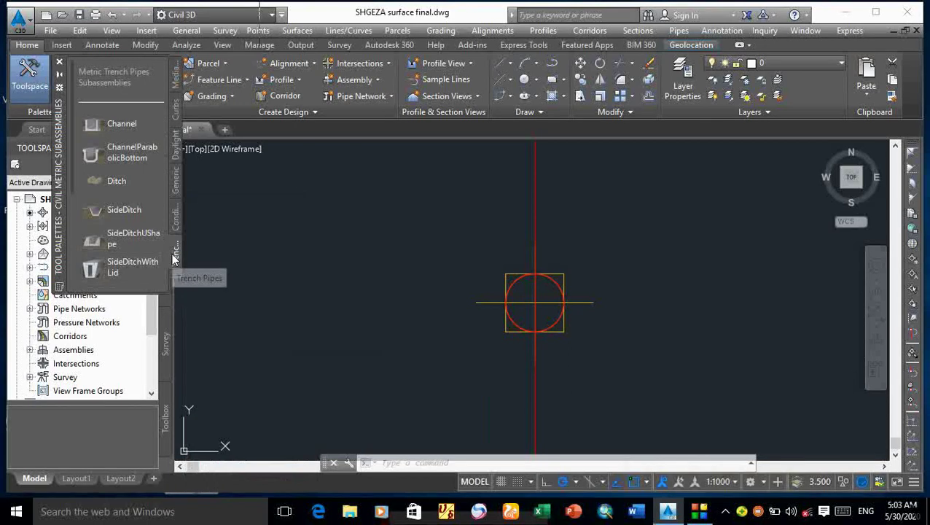
{"action": "left_click", "coordinate": [124, 211]}
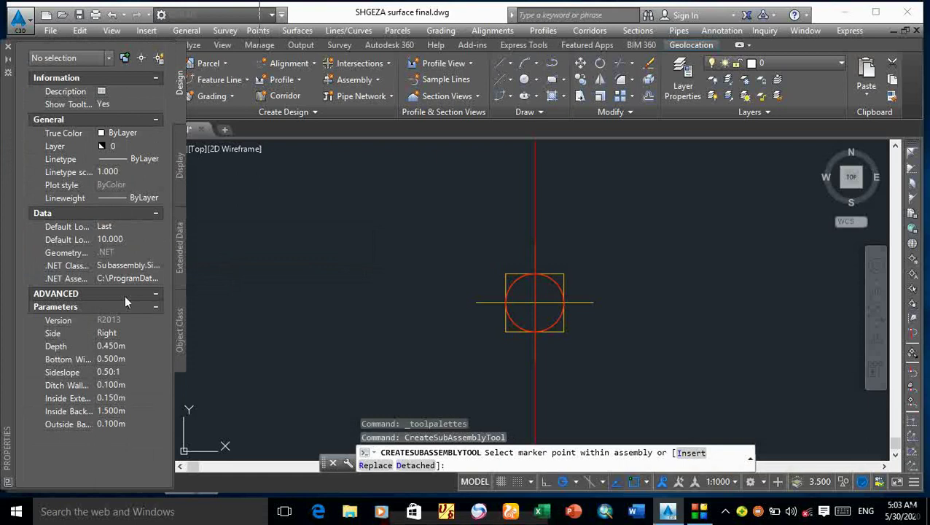
{"action": "left_click", "coordinate": [108, 347]}
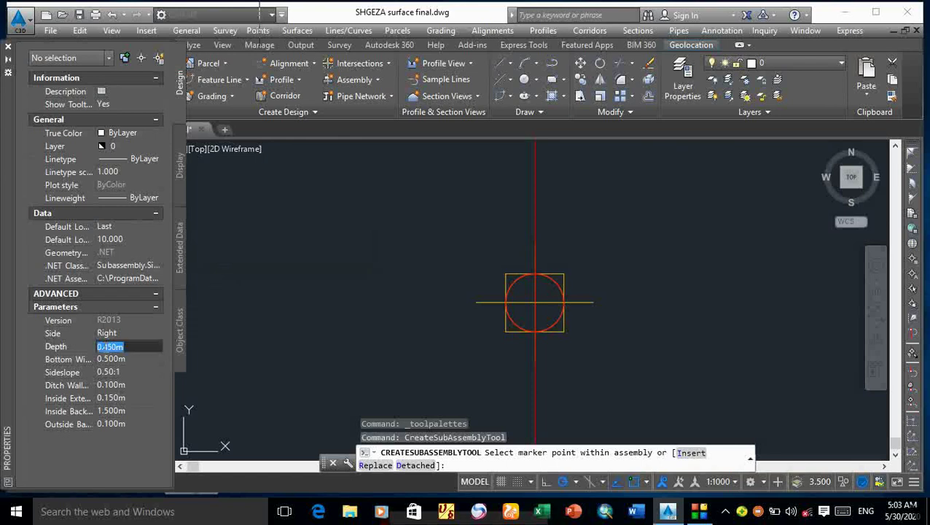
{"action": "type", "text": "0.6"}
{"action": "left_click", "coordinate": [109, 360]}
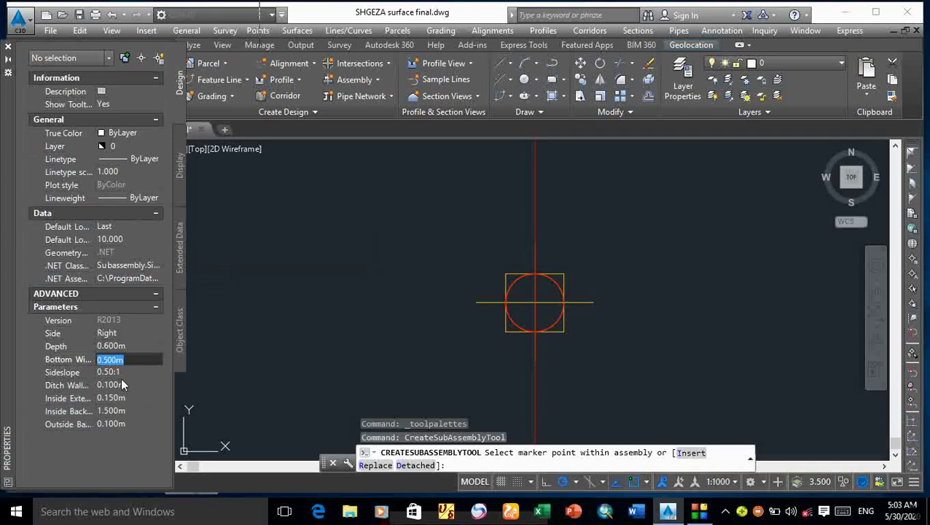
{"action": "left_click", "coordinate": [111, 372]}
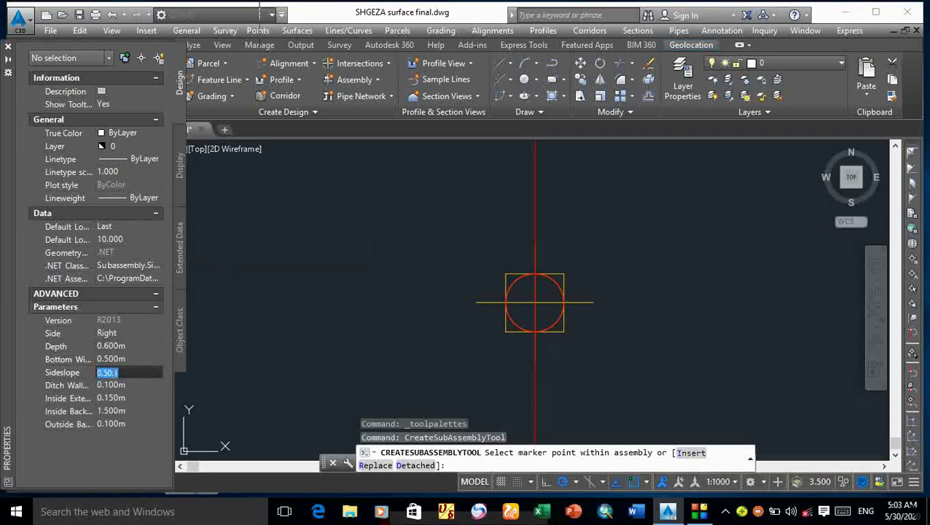
{"action": "type", "text": "1"}
{"action": "left_click", "coordinate": [149, 390]}
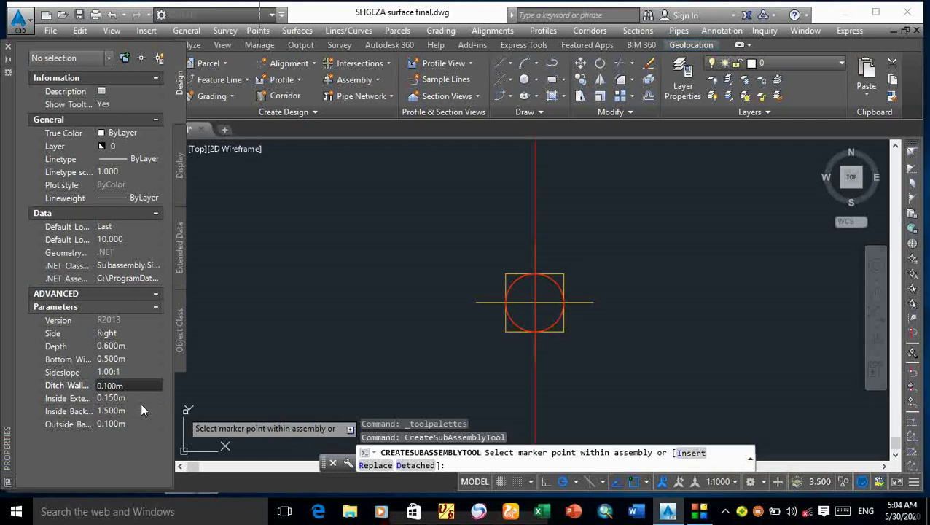
Attach the side ditch to the assembly's baseline marker point, close its properties and end subassembly placement
{"action": "left_click", "coordinate": [534, 302]}
{"action": "scroll", "coordinate": [645, 326], "scroll_direction": "down", "scroll_amount": 4}
{"action": "scroll", "coordinate": [713, 328], "scroll_direction": "up", "scroll_amount": 1}
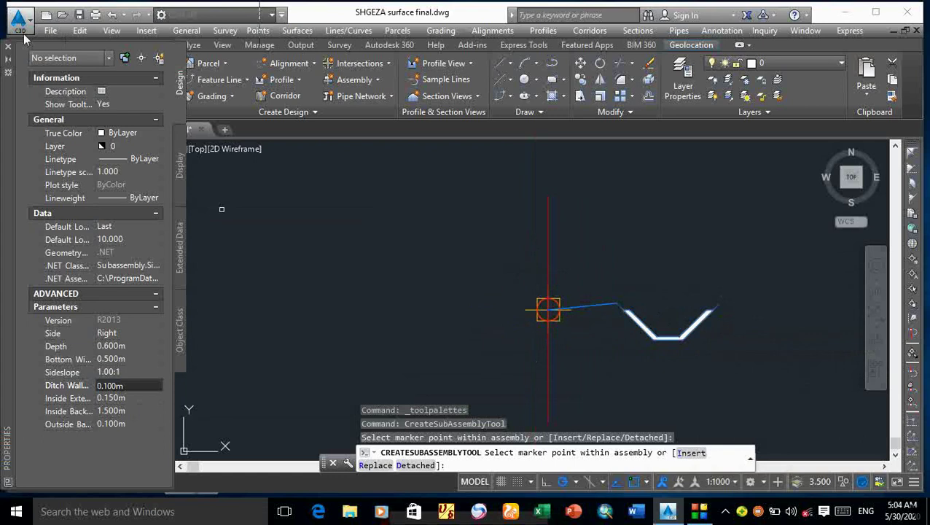
{"action": "left_click", "coordinate": [6, 50]}
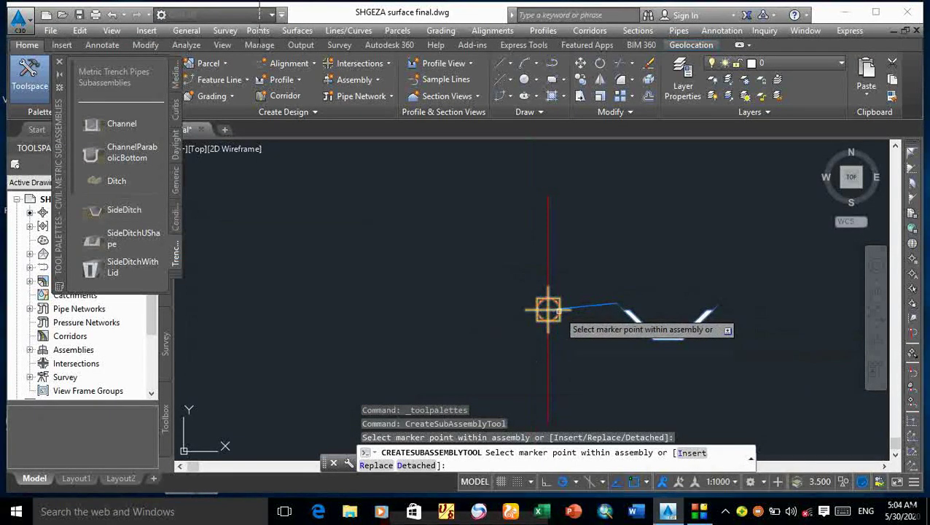
{"action": "key", "text": "Escape"}
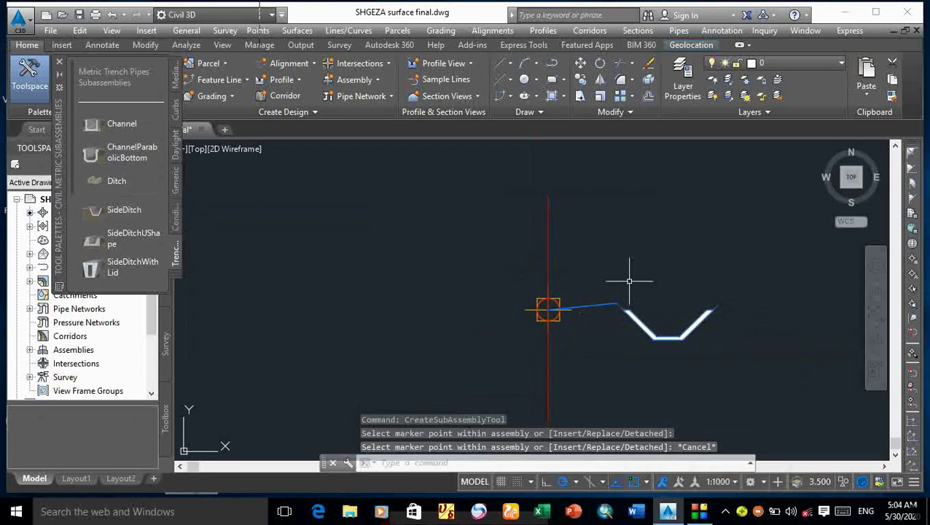
Move the side ditch off the baseline marker so its inner end lies left of the assembly baseline
{"action": "scroll", "coordinate": [597, 311], "scroll_direction": "up", "scroll_amount": 3}
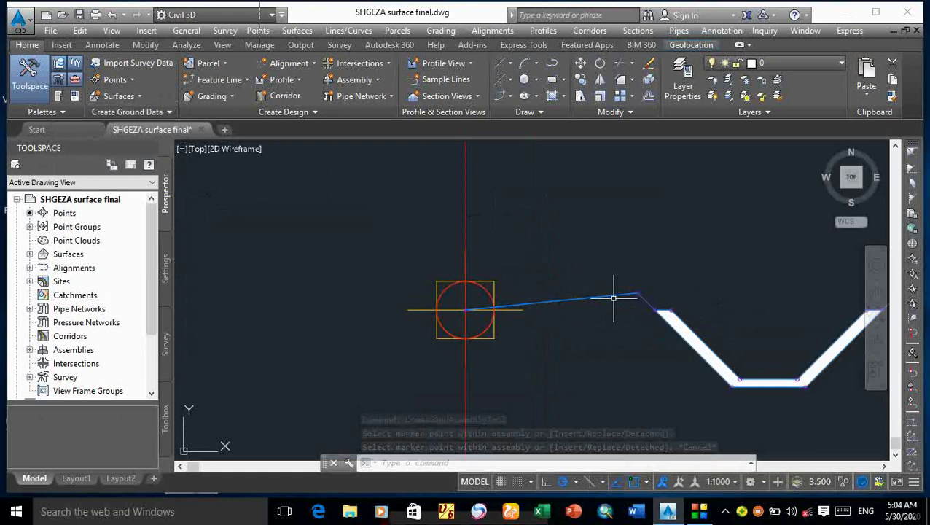
{"action": "scroll", "coordinate": [605, 296], "scroll_direction": "down", "scroll_amount": 4}
{"action": "left_click", "coordinate": [572, 281]}
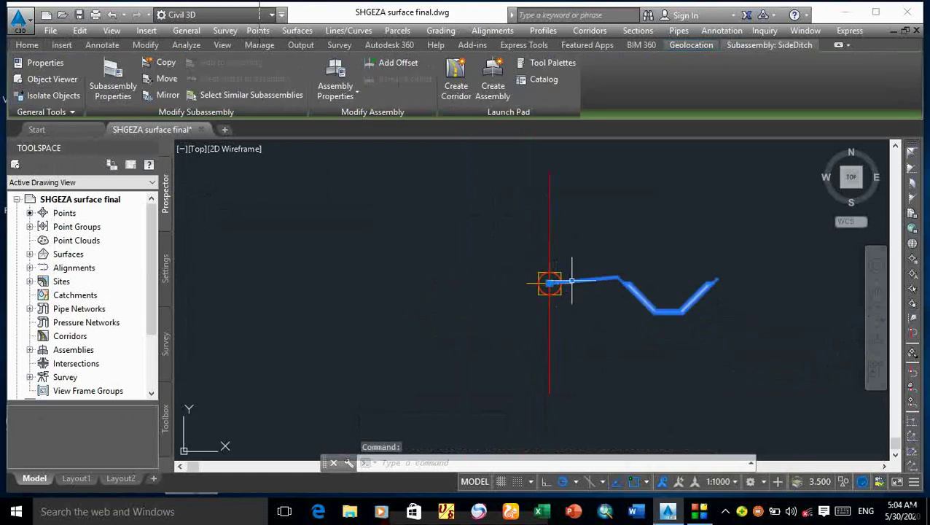
{"action": "scroll", "coordinate": [552, 283], "scroll_direction": "up", "scroll_amount": 5}
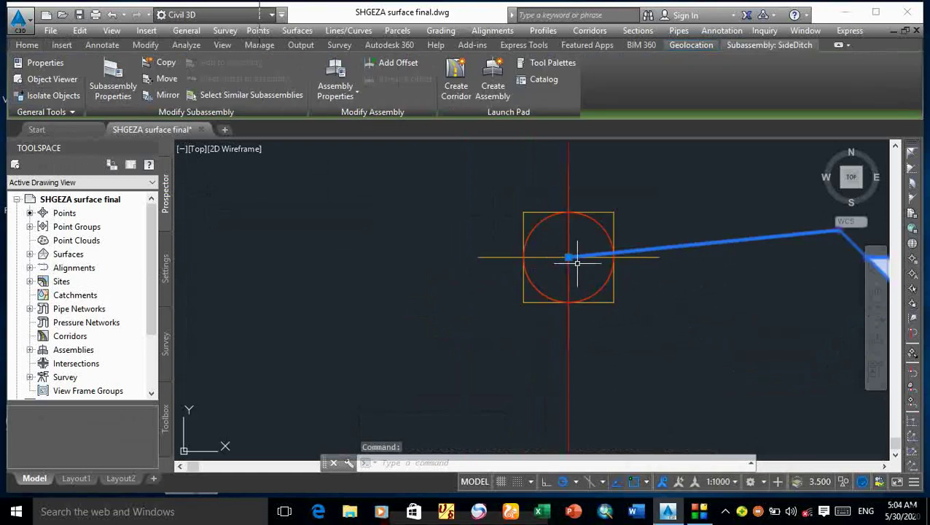
{"action": "key", "text": "Escape"}
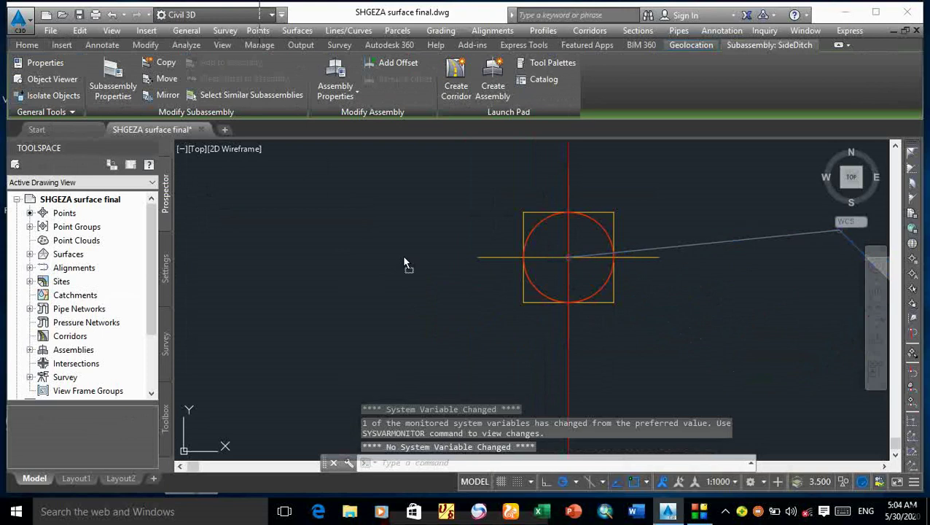
{"action": "scroll", "coordinate": [412, 255], "scroll_direction": "down", "scroll_amount": 3}
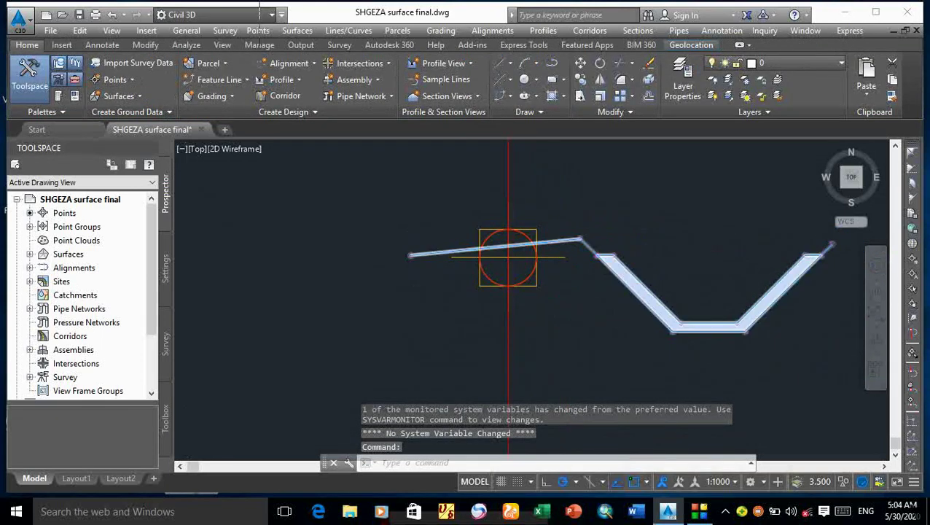
Shift the side ditch further left by stretching its start grip, so its sloped edge reaches the baseline marker
{"action": "scroll", "coordinate": [411, 256], "scroll_direction": "up", "scroll_amount": 5}
{"action": "left_click", "coordinate": [402, 253]}
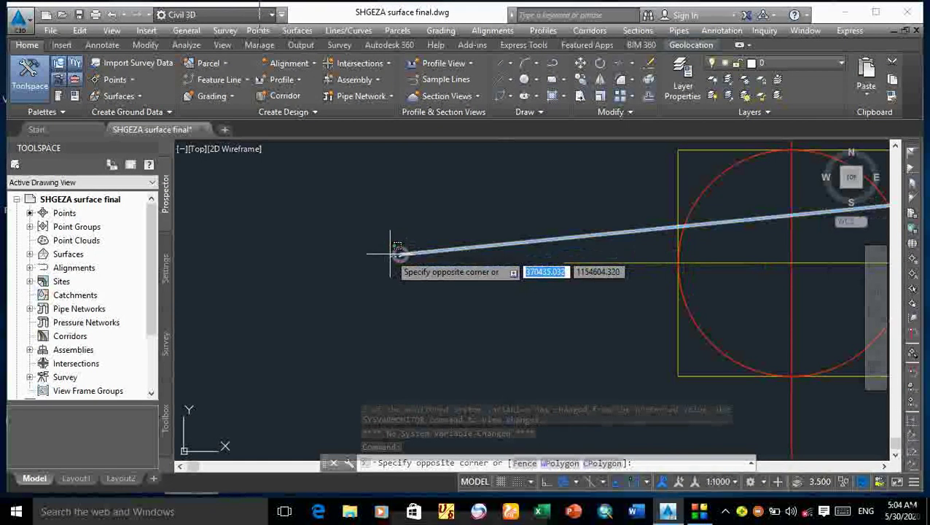
{"action": "left_click", "coordinate": [401, 253]}
{"action": "scroll", "coordinate": [403, 252], "scroll_direction": "down", "scroll_amount": 2}
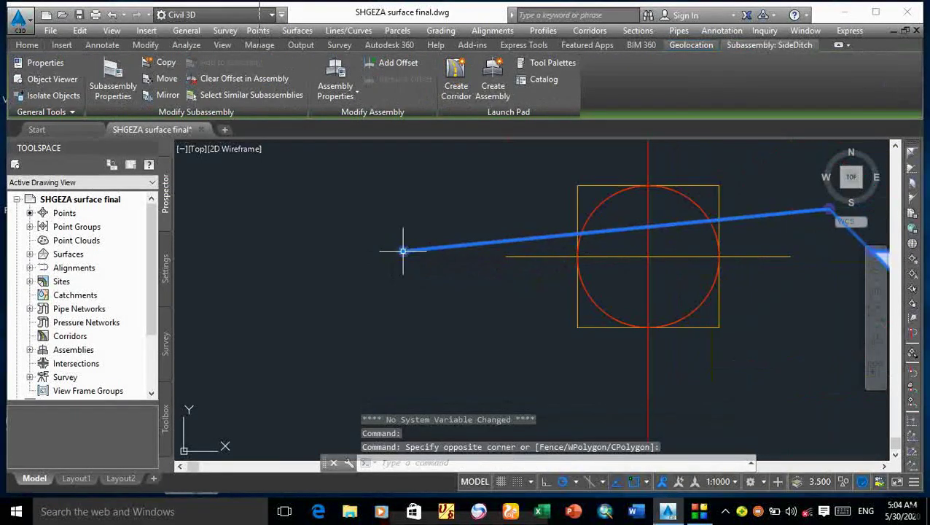
{"action": "left_click", "coordinate": [403, 251]}
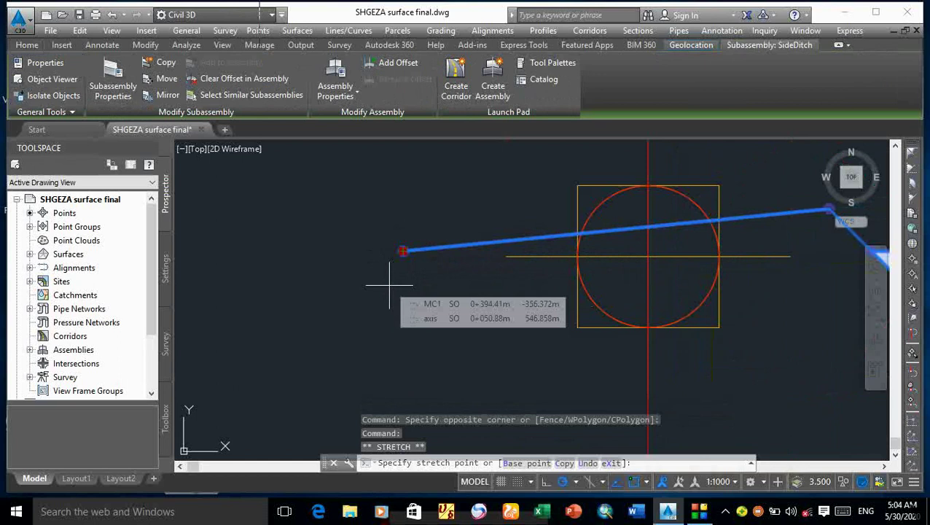
{"action": "left_click", "coordinate": [388, 286]}
{"action": "left_click", "coordinate": [388, 286]}
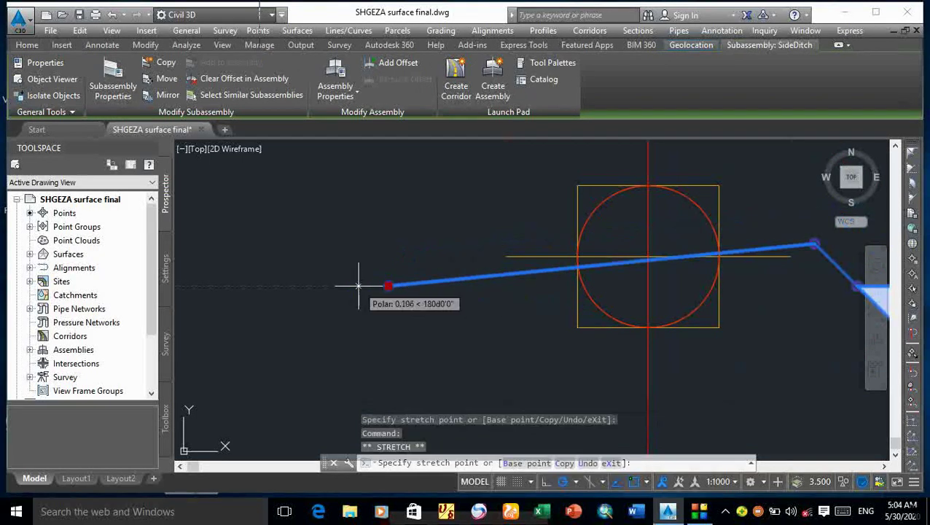
{"action": "scroll", "coordinate": [285, 272], "scroll_direction": "down", "scroll_amount": 5}
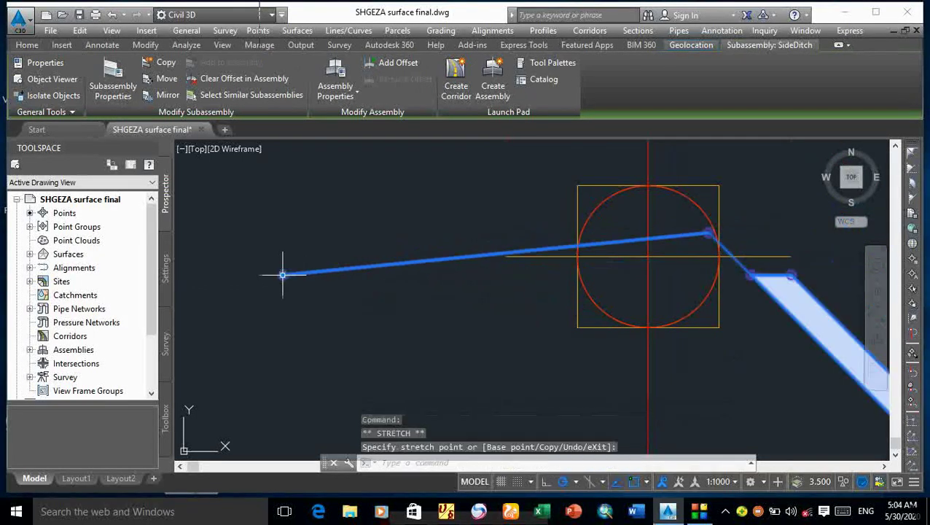
Stretch the side ditch's start grip horizontally left twice, the second time by about 0.30 m
{"action": "left_click", "coordinate": [334, 256]}
{"action": "left_click", "coordinate": [334, 257]}
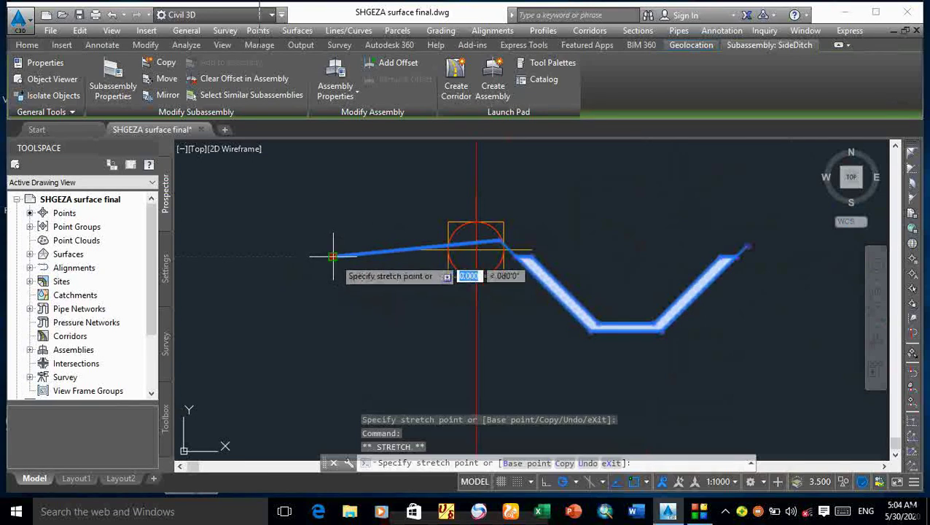
{"action": "left_click", "coordinate": [267, 257]}
{"action": "left_click", "coordinate": [267, 257]}
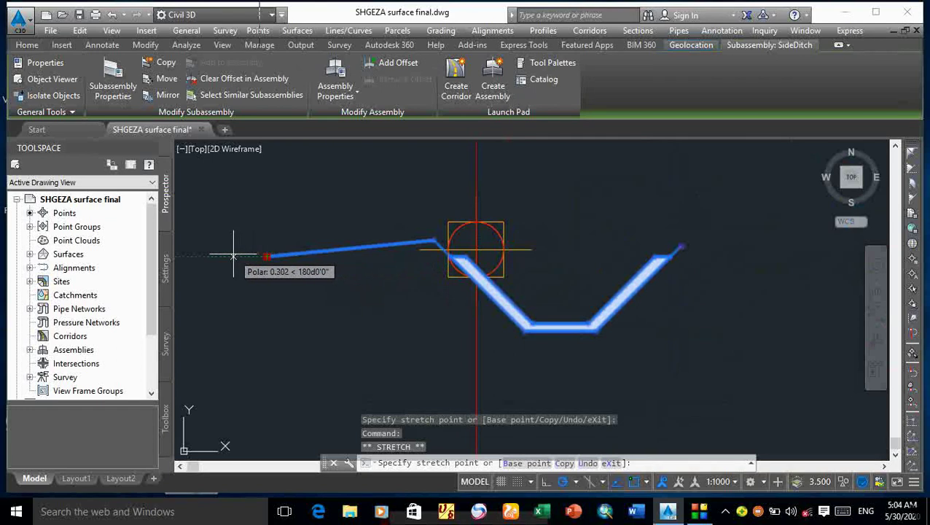
{"action": "left_click", "coordinate": [233, 255]}
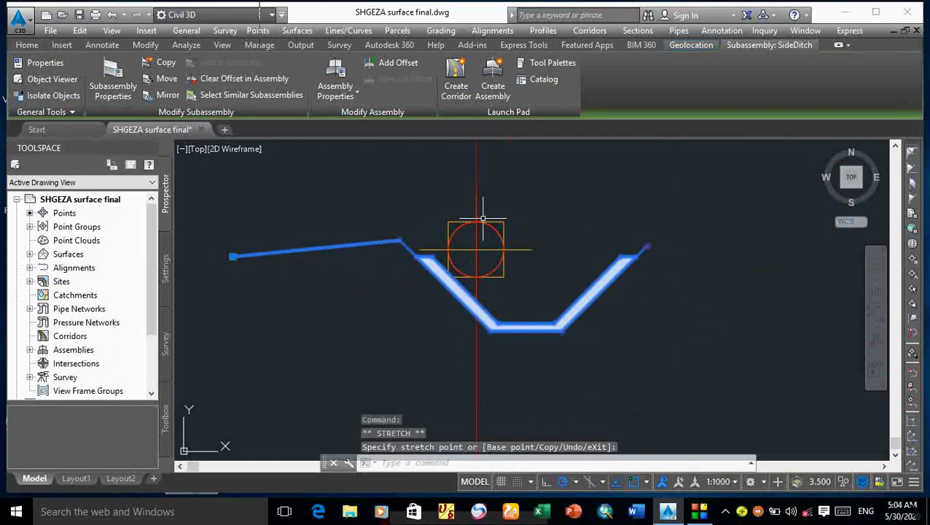
Move the side ditch about 1.83 m horizontally left so its outer edge lies just left of the assembly baseline
{"action": "scroll", "coordinate": [628, 246], "scroll_direction": "down", "scroll_amount": 3}
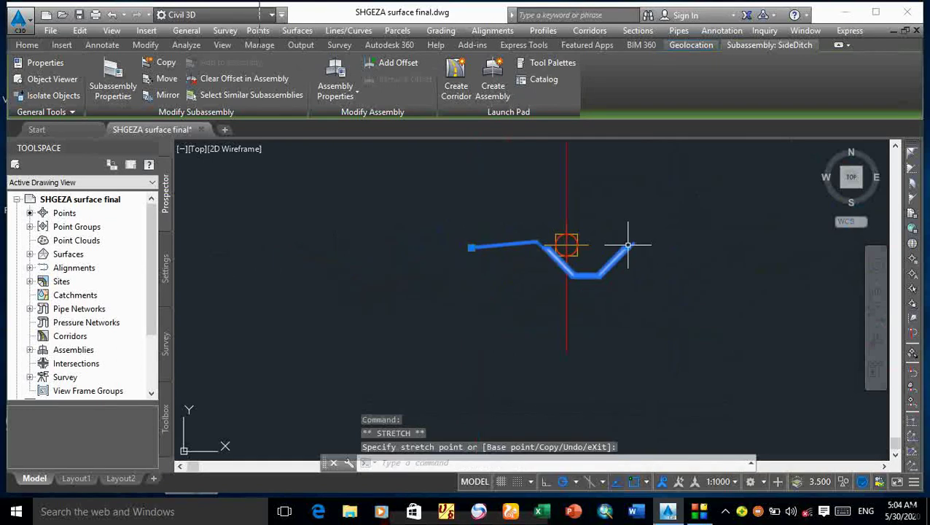
{"action": "left_click", "coordinate": [471, 248]}
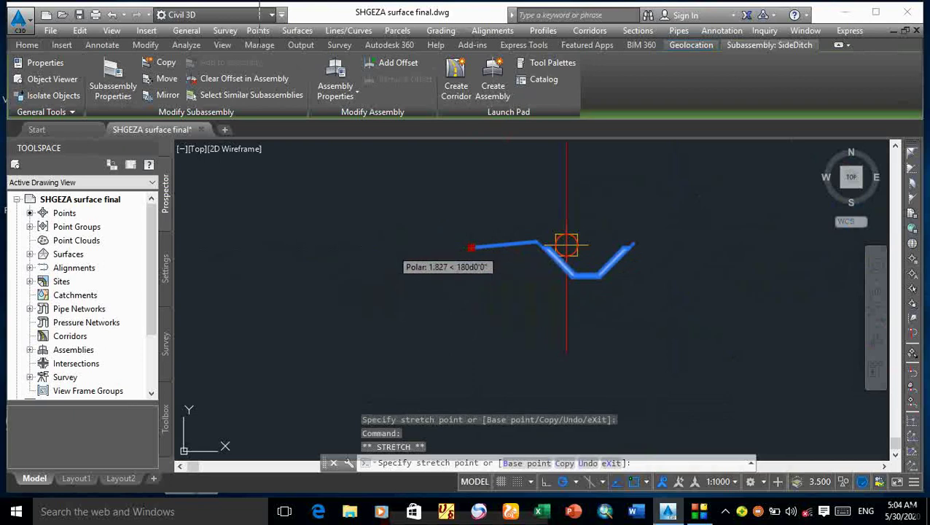
{"action": "left_click", "coordinate": [393, 248]}
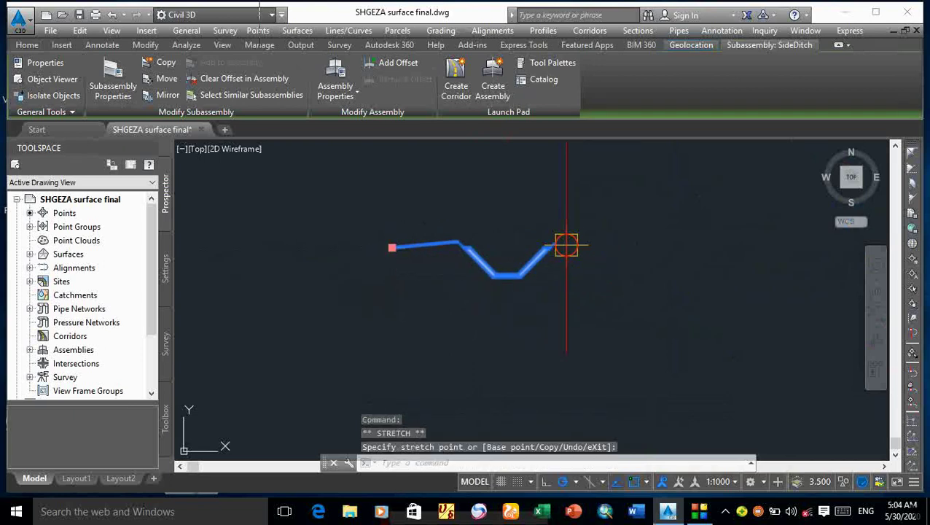
Stretch the side ditch's start grip right in several moves and about 0.3 m back left, centring the channel on the assembly baseline
{"action": "left_click", "coordinate": [393, 248]}
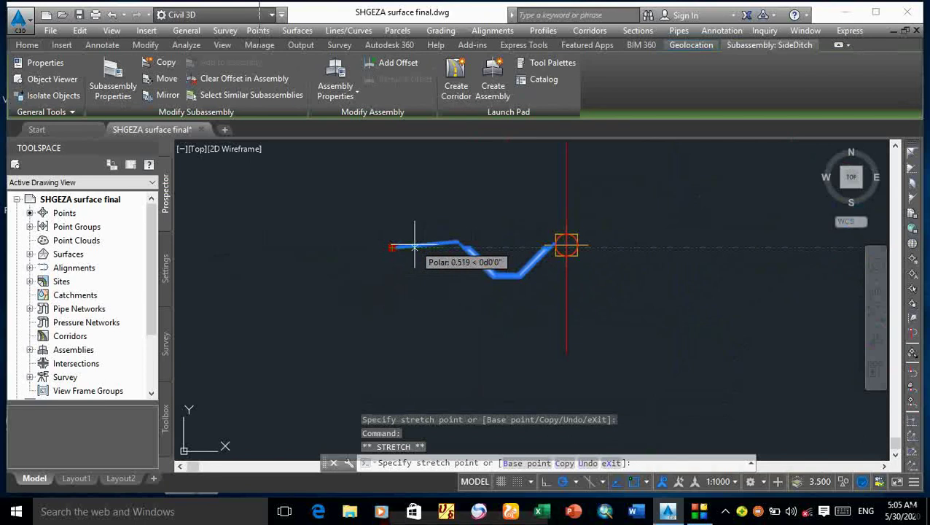
{"action": "left_click", "coordinate": [415, 248]}
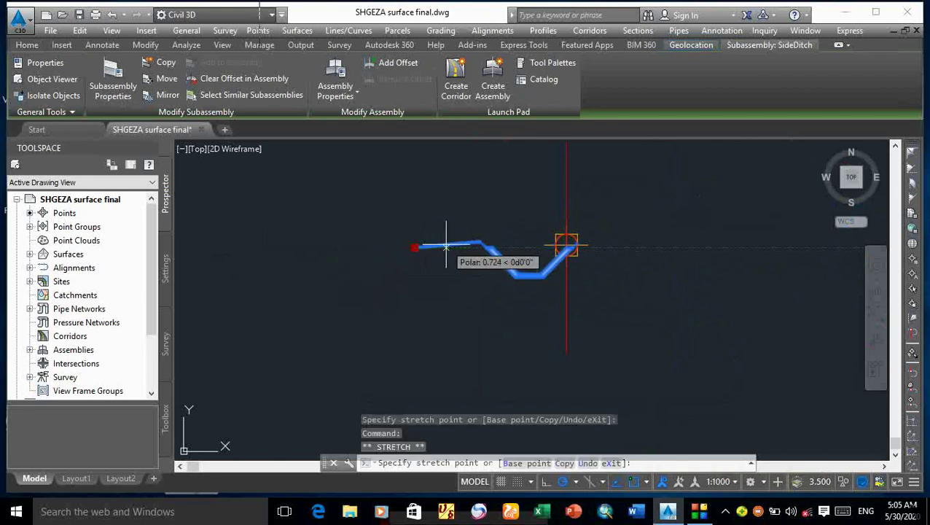
{"action": "left_click", "coordinate": [446, 247]}
{"action": "left_click", "coordinate": [446, 247]}
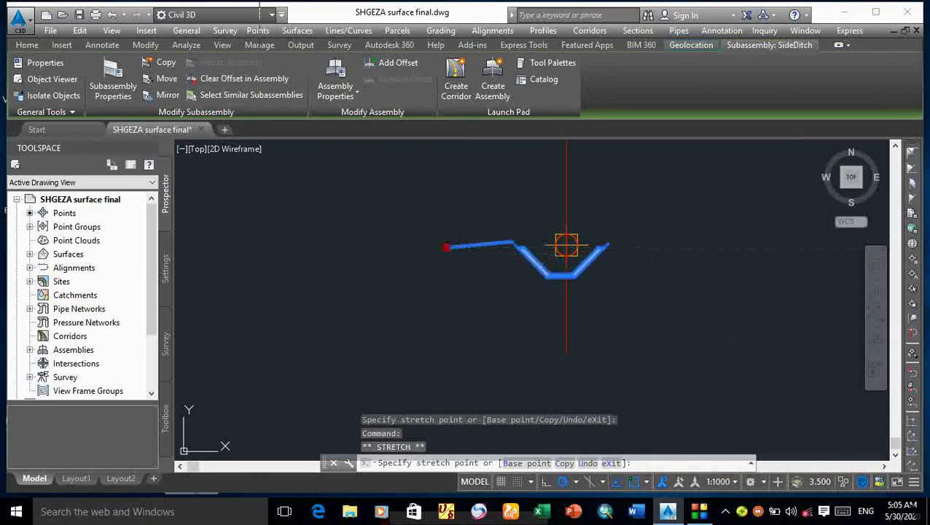
{"action": "left_click", "coordinate": [468, 247]}
{"action": "left_click", "coordinate": [468, 247]}
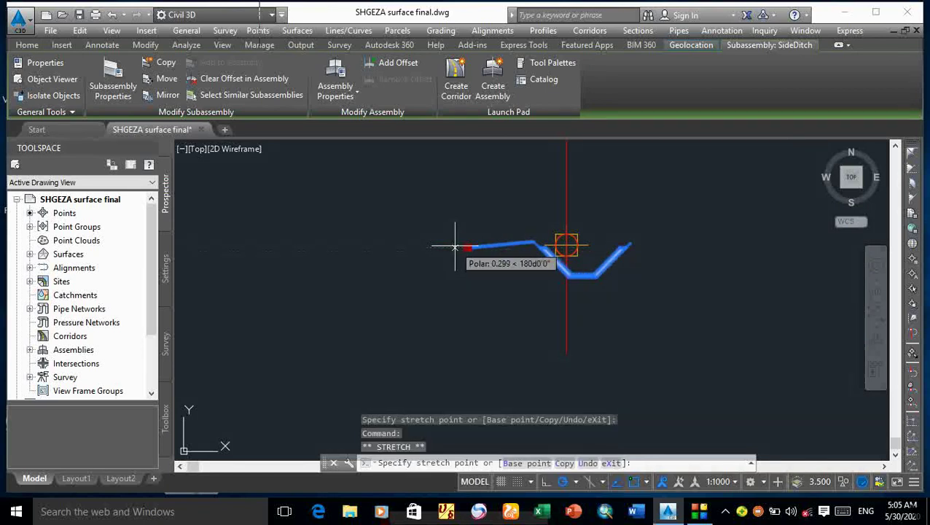
{"action": "left_click", "coordinate": [453, 248]}
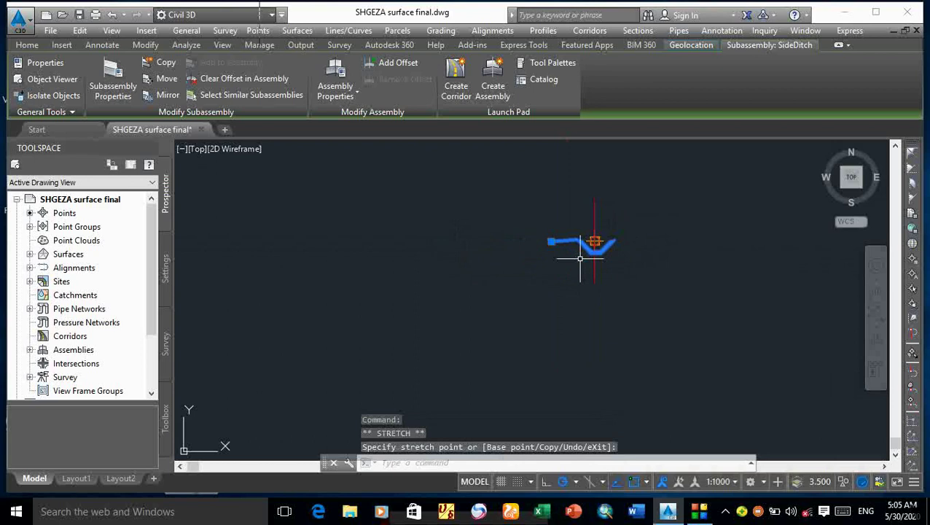
{"action": "left_click", "coordinate": [552, 241]}
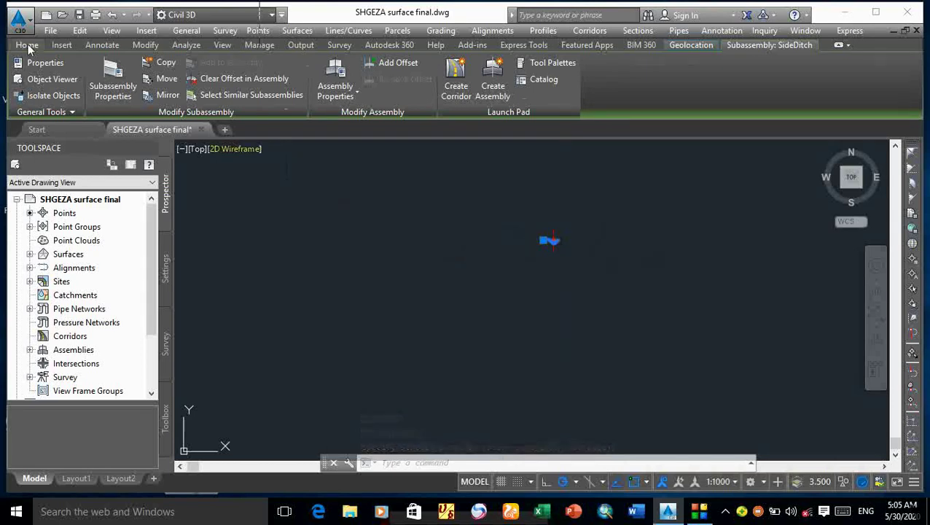
{"action": "key", "text": "Escape"}
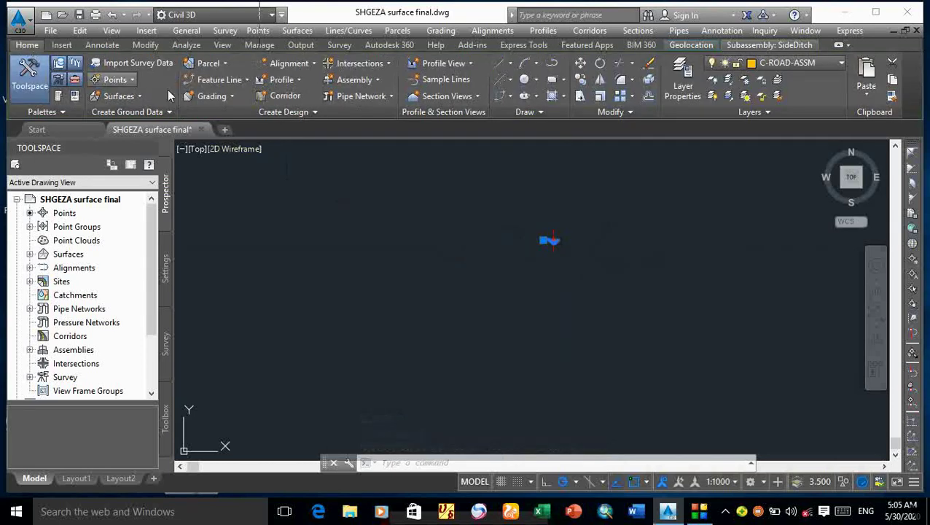
Start a new corridor named "Corridor -sc1" with the Basic corridor style
{"action": "left_click", "coordinate": [289, 98]}
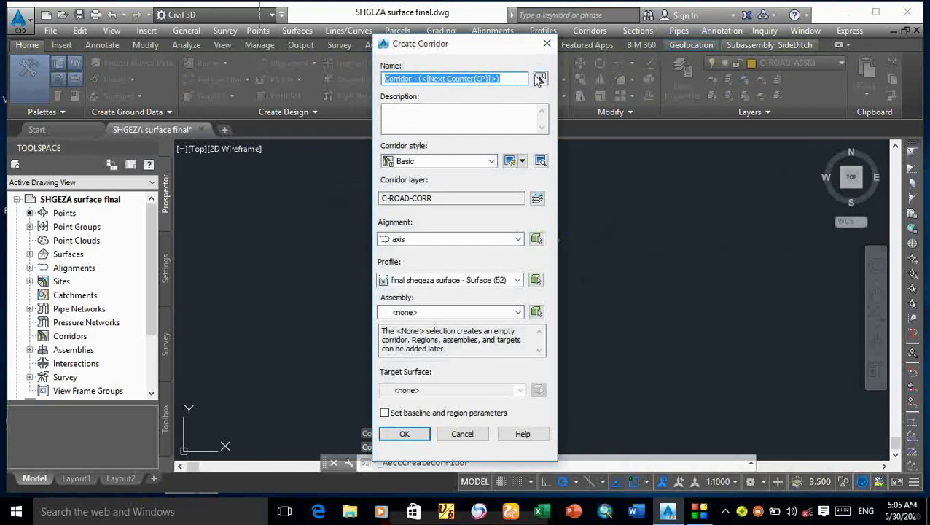
{"action": "left_click", "coordinate": [511, 78]}
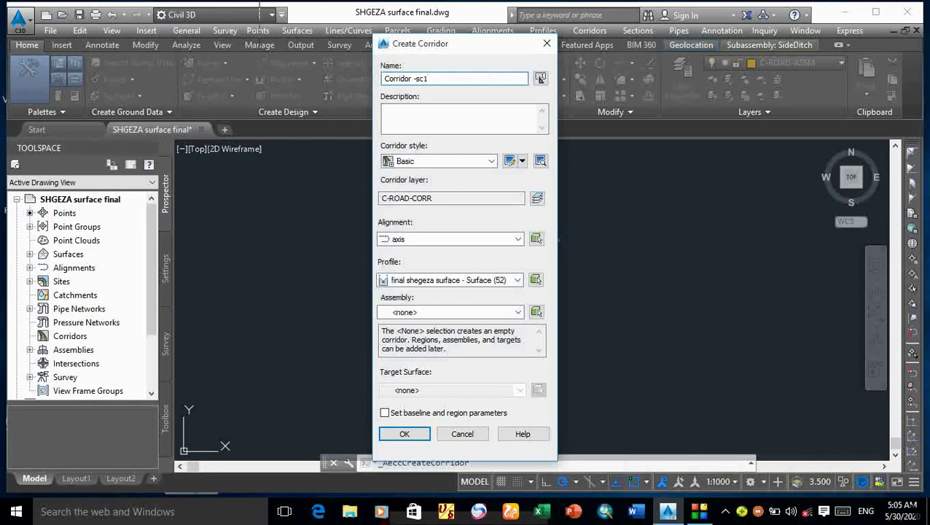
{"action": "left_click", "coordinate": [491, 161]}
{"action": "left_click", "coordinate": [412, 173]}
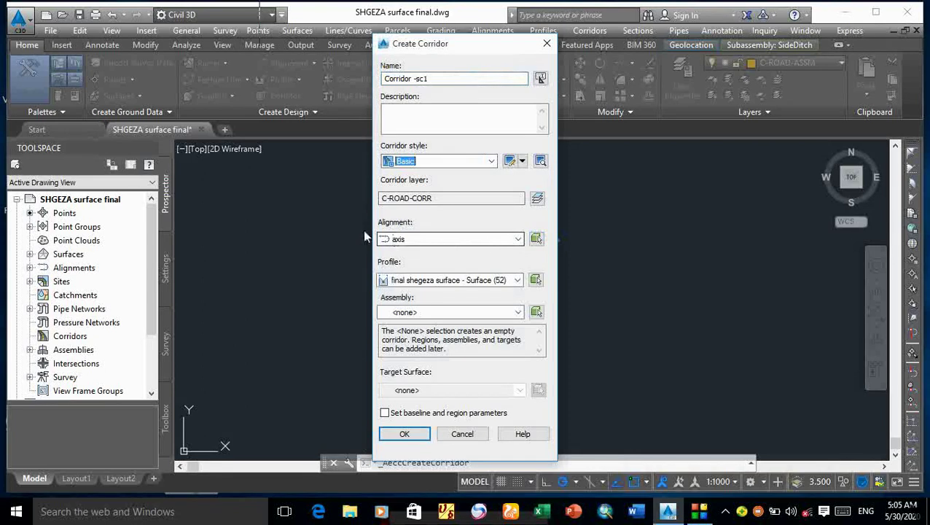
Set the corridor's alignment to SC1 and its profile to "final shegeza surface - Surface (24)"
{"action": "left_click", "coordinate": [518, 240]}
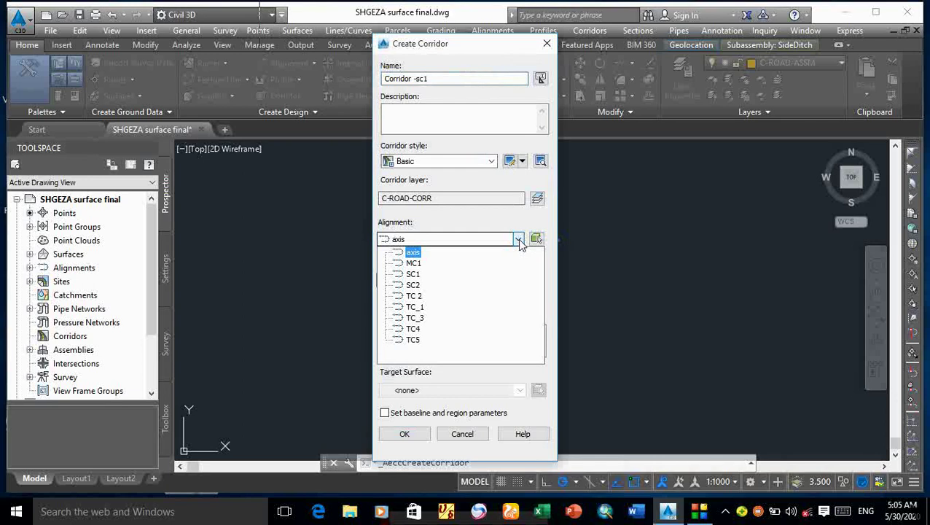
{"action": "left_click", "coordinate": [410, 274]}
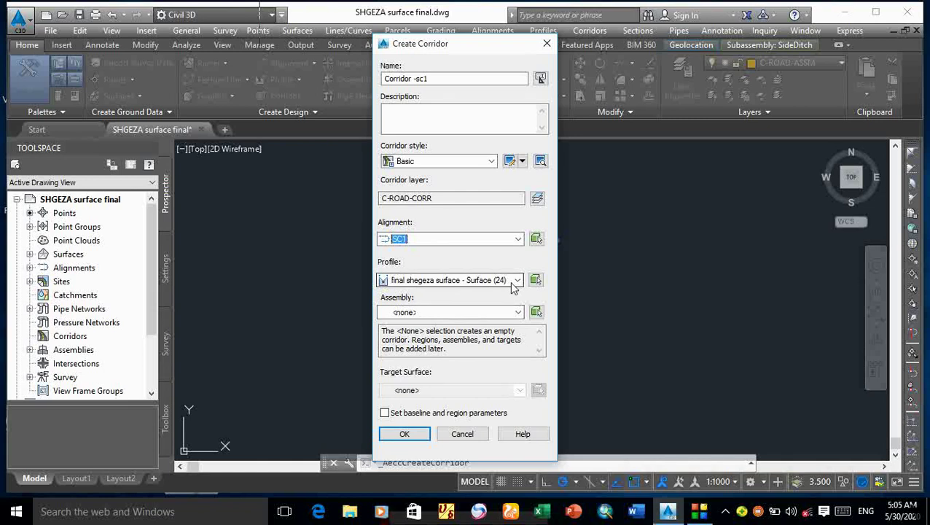
{"action": "left_click", "coordinate": [514, 284]}
{"action": "left_click", "coordinate": [495, 296]}
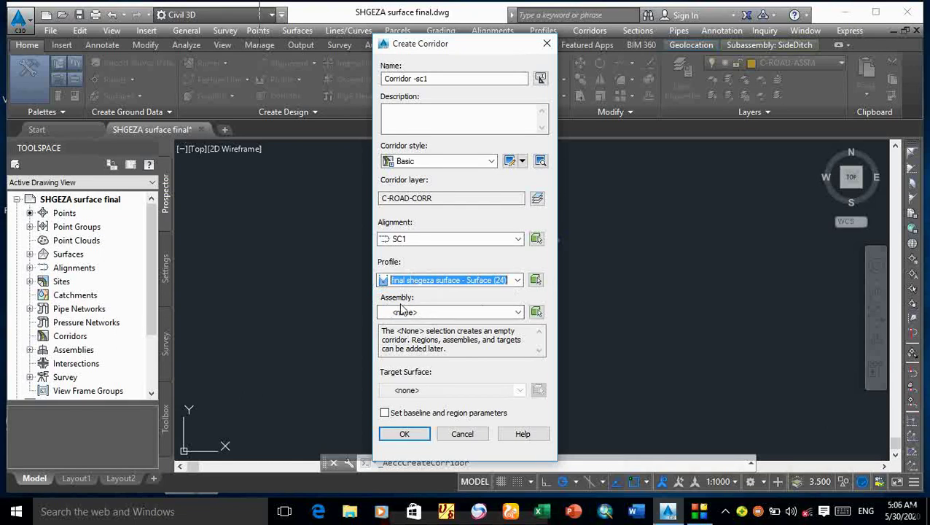
Assign "Assembly - sc1" and the target surface "final shegeza surface" to the corridor and accept the corridor settings
{"action": "left_click", "coordinate": [518, 313]}
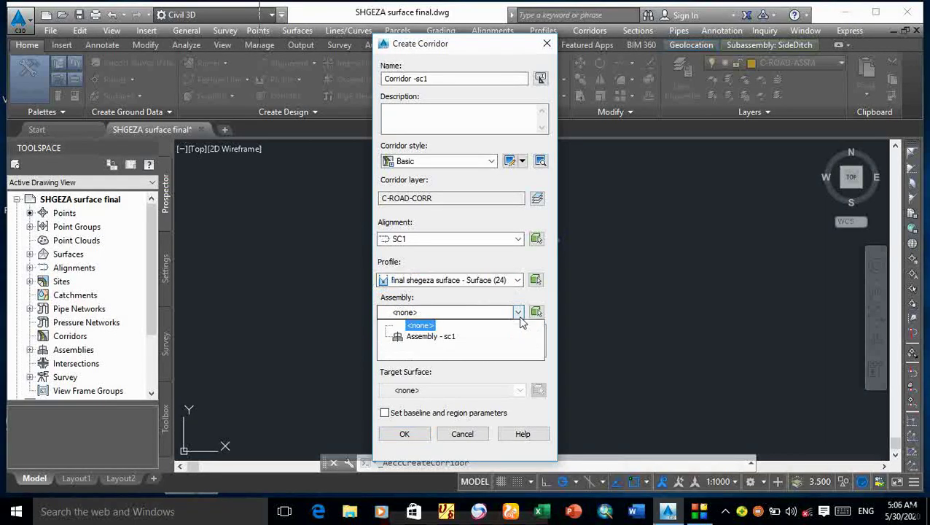
{"action": "left_click", "coordinate": [443, 337]}
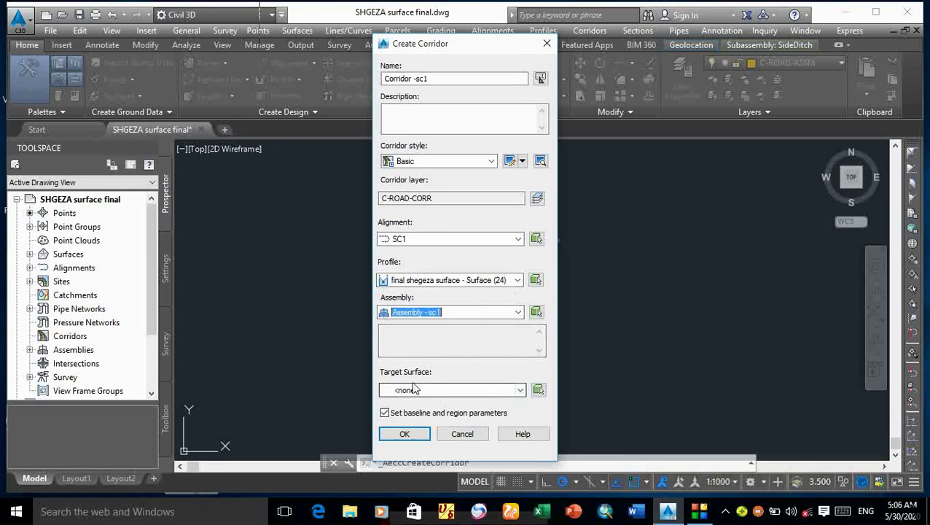
{"action": "left_click", "coordinate": [520, 391]}
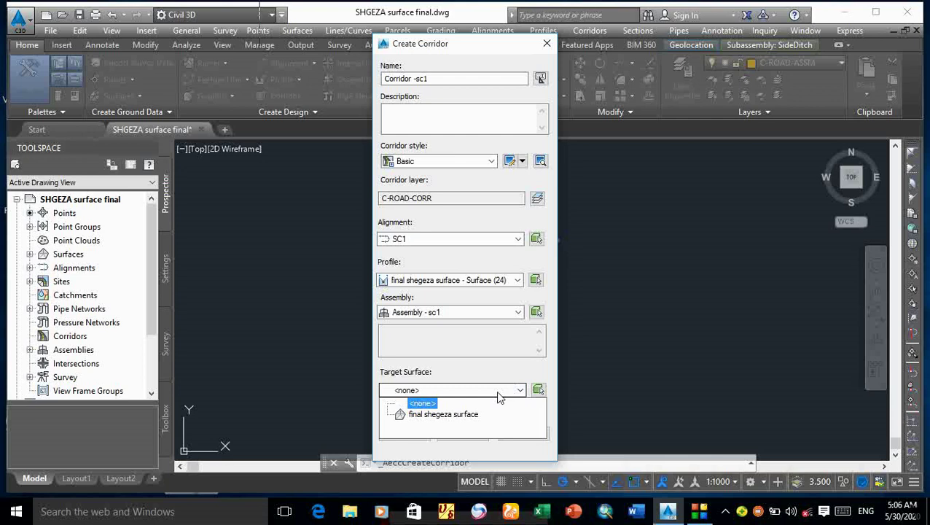
{"action": "left_click", "coordinate": [469, 413]}
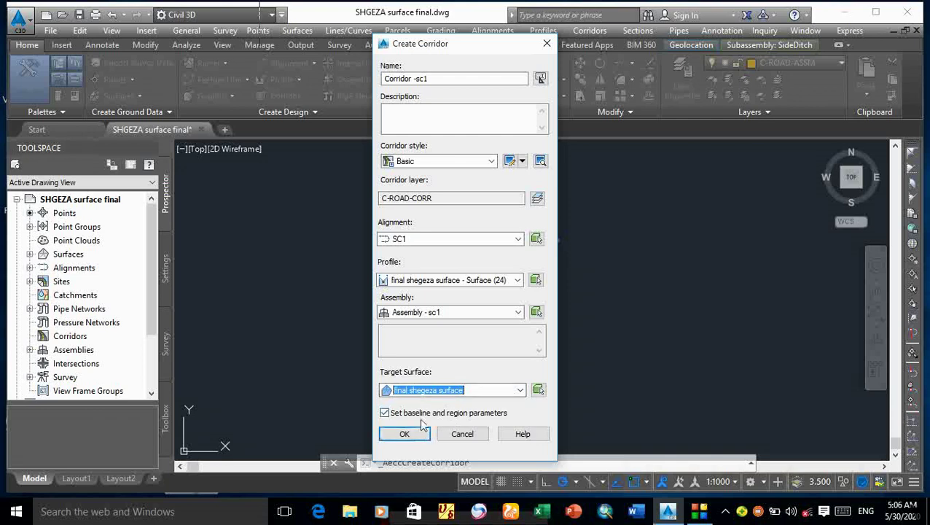
{"action": "left_click", "coordinate": [406, 434]}
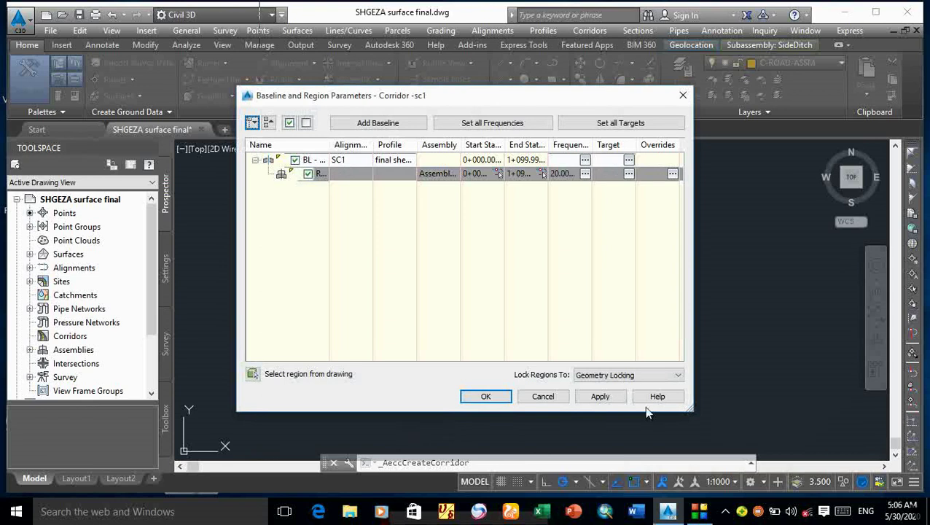
Apply the baseline and region parameters of Corridor -sc1 as they are and rebuild the corridor
{"action": "left_click", "coordinate": [601, 396]}
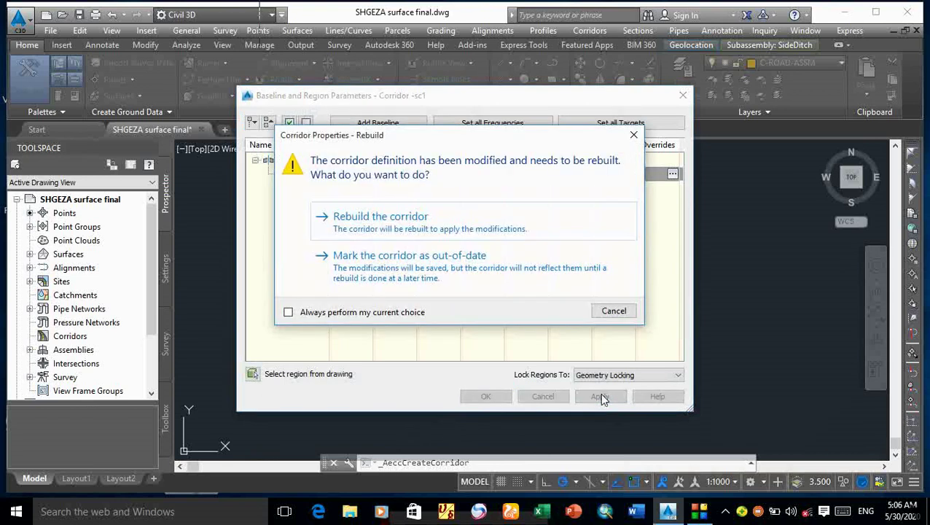
{"action": "left_click", "coordinate": [374, 229]}
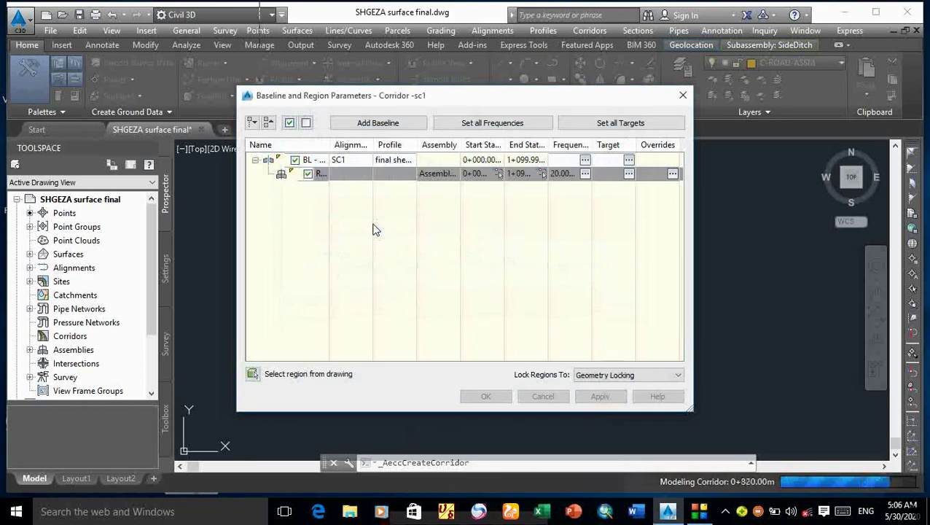
{"action": "left_click", "coordinate": [487, 398]}
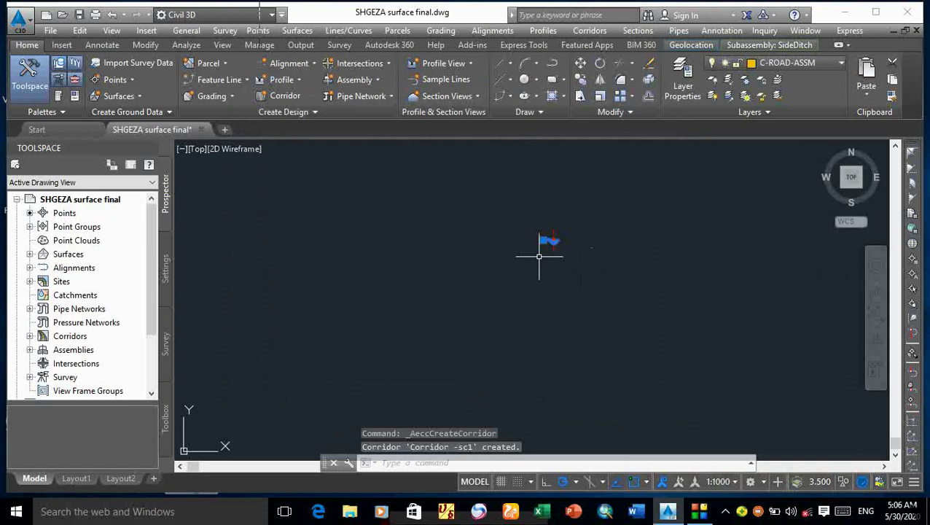
Examine the new corridor in plan along the SC1 alignment, closing in on the ditch lines near station 0+020
{"action": "scroll", "coordinate": [575, 277], "scroll_direction": "down", "scroll_amount": 5}
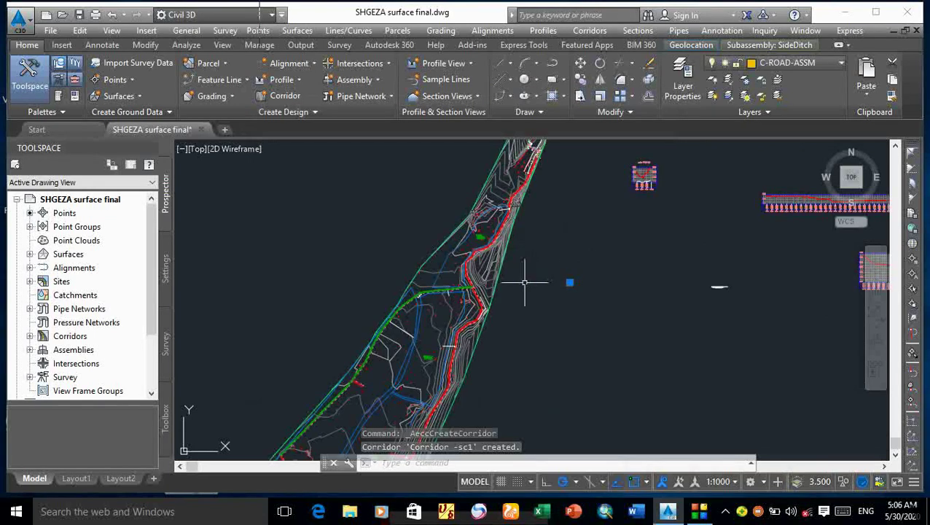
{"action": "scroll", "coordinate": [431, 291], "scroll_direction": "up", "scroll_amount": 5}
{"action": "scroll", "coordinate": [396, 235], "scroll_direction": "up", "scroll_amount": 2}
{"action": "scroll", "coordinate": [437, 248], "scroll_direction": "up", "scroll_amount": 5}
{"action": "scroll", "coordinate": [482, 251], "scroll_direction": "down", "scroll_amount": 8}
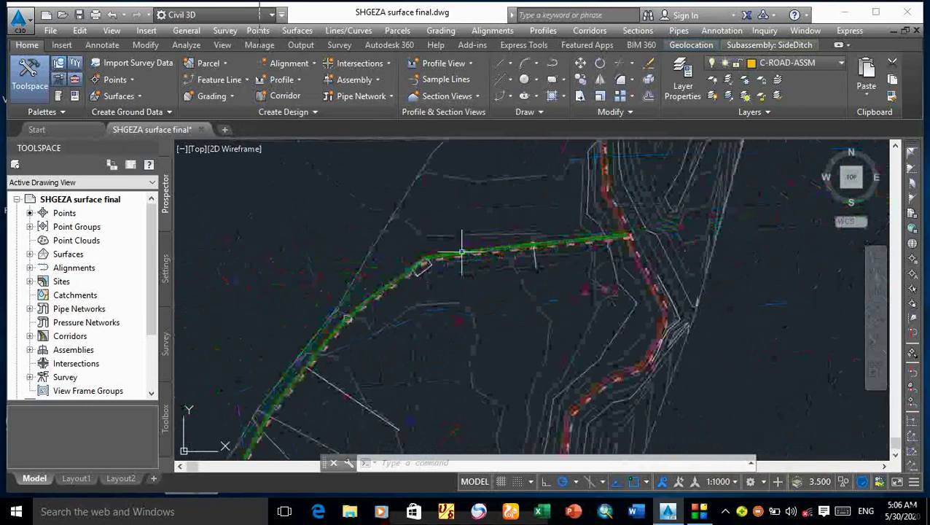
{"action": "scroll", "coordinate": [462, 252], "scroll_direction": "down", "scroll_amount": 4}
{"action": "scroll", "coordinate": [536, 199], "scroll_direction": "up", "scroll_amount": 1}
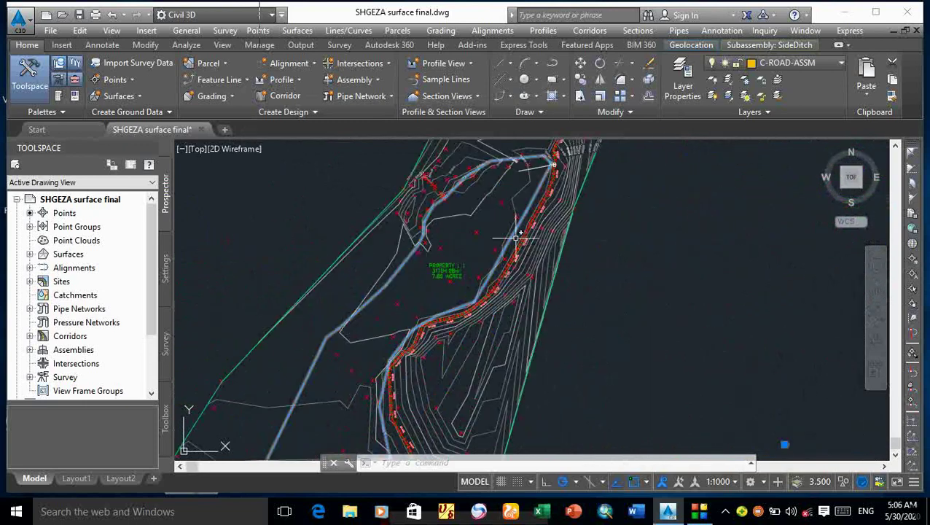
{"action": "scroll", "coordinate": [532, 226], "scroll_direction": "up", "scroll_amount": 3}
{"action": "scroll", "coordinate": [538, 222], "scroll_direction": "down", "scroll_amount": 5}
{"action": "scroll", "coordinate": [540, 224], "scroll_direction": "up", "scroll_amount": 1}
{"action": "scroll", "coordinate": [519, 256], "scroll_direction": "up", "scroll_amount": 2}
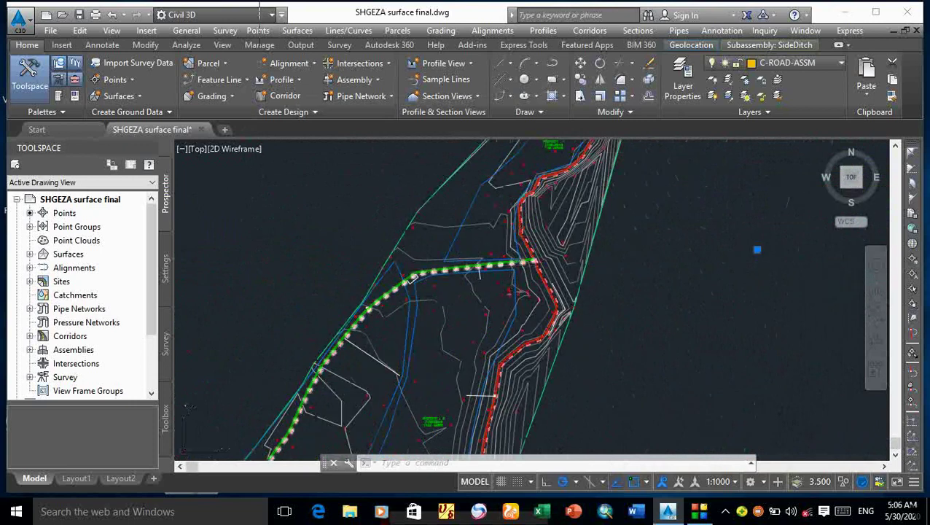
{"action": "scroll", "coordinate": [514, 264], "scroll_direction": "up", "scroll_amount": 3}
{"action": "scroll", "coordinate": [560, 234], "scroll_direction": "up", "scroll_amount": 2}
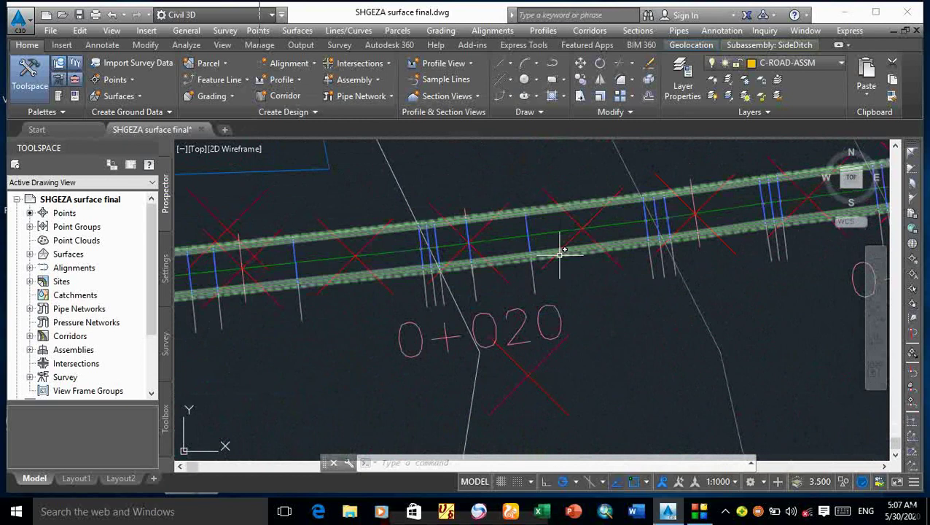
{"action": "scroll", "coordinate": [565, 251], "scroll_direction": "up", "scroll_amount": 3}
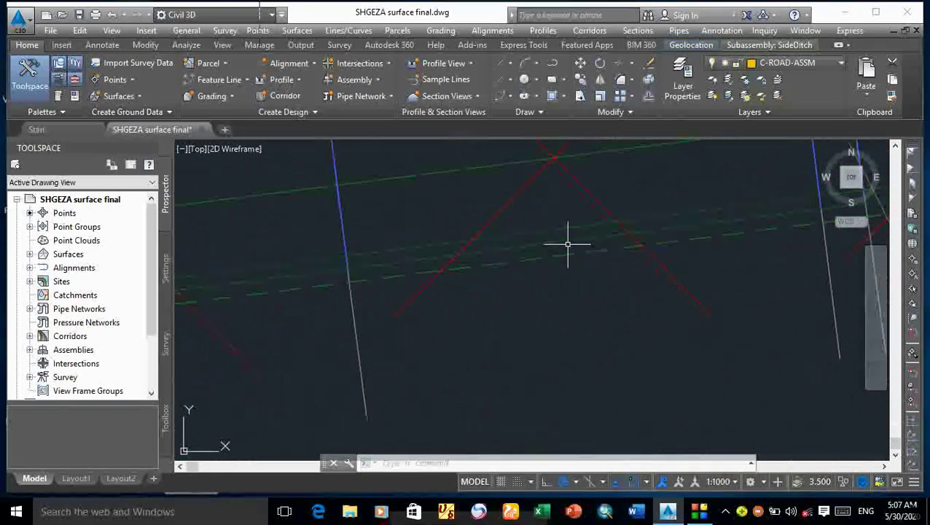
Select the new corridor and inspect its highlighted ditch lines and section lines on both sides of the SC1 alignment
{"action": "left_click", "coordinate": [556, 243]}
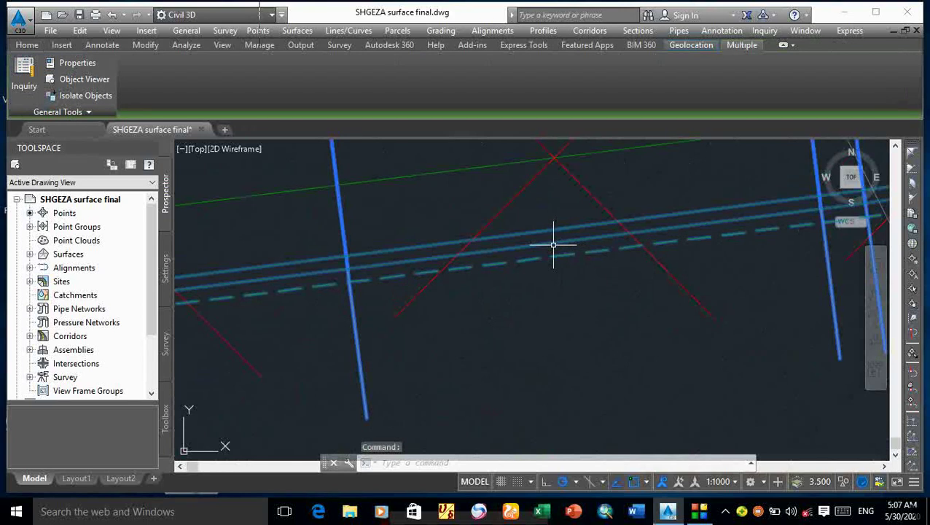
{"action": "right_click", "coordinate": [552, 246]}
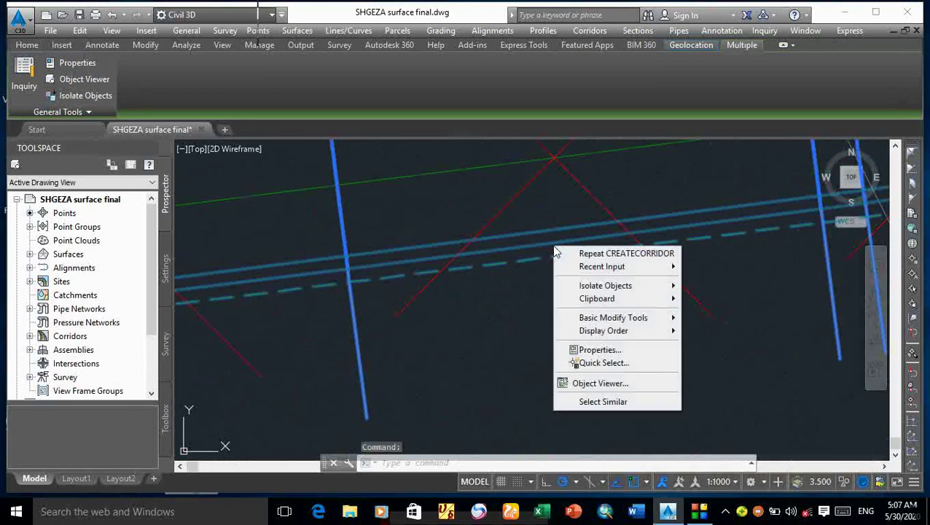
{"action": "left_click", "coordinate": [510, 261]}
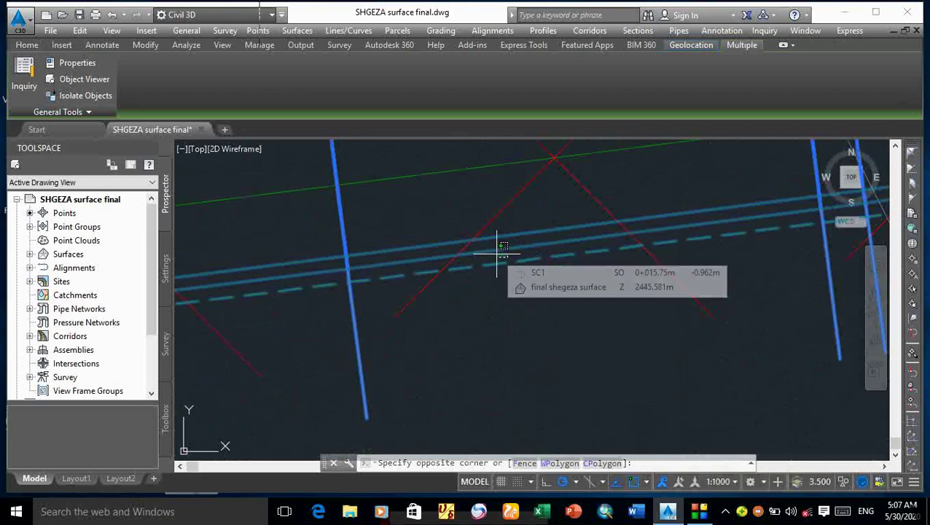
{"action": "key", "text": "Escape"}
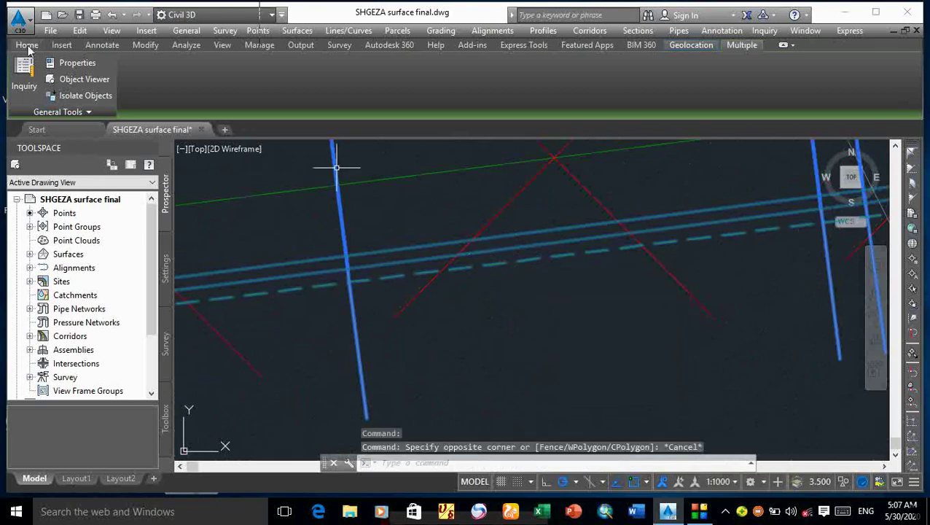
{"action": "scroll", "coordinate": [473, 226], "scroll_direction": "down", "scroll_amount": 5}
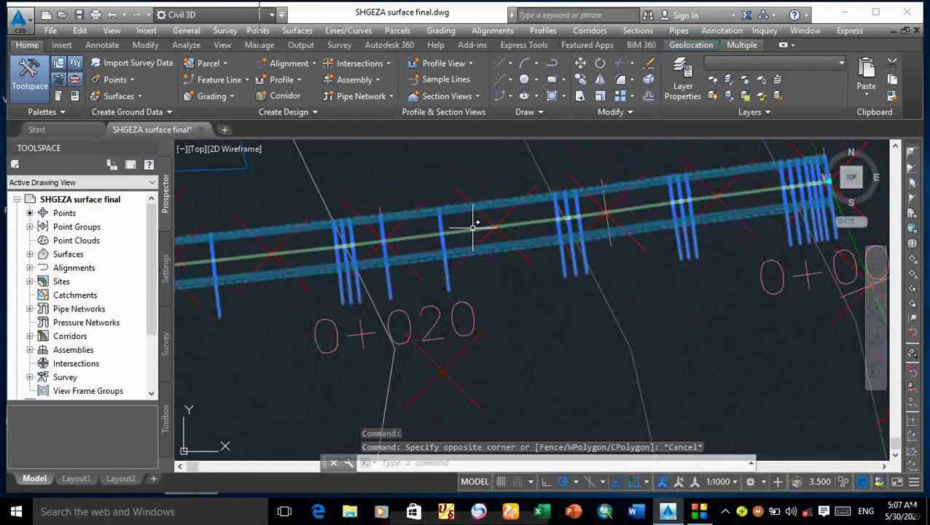
{"action": "scroll", "coordinate": [460, 219], "scroll_direction": "up", "scroll_amount": 6}
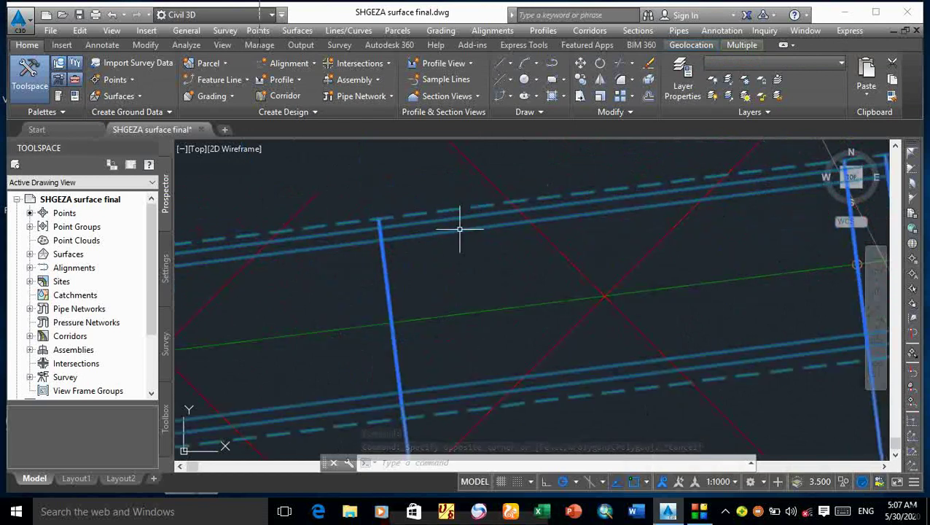
{"action": "scroll", "coordinate": [473, 235], "scroll_direction": "down", "scroll_amount": 3}
{"action": "scroll", "coordinate": [415, 239], "scroll_direction": "up", "scroll_amount": 5}
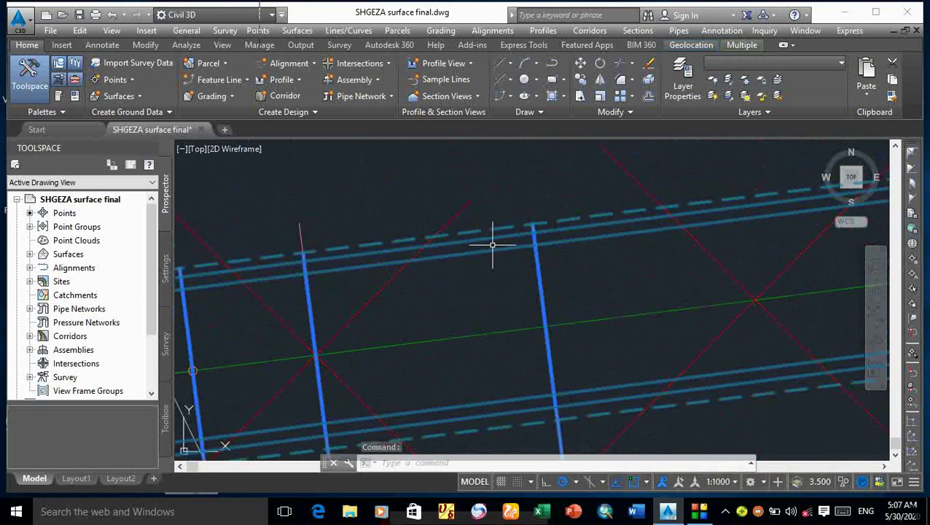
{"action": "key", "text": "Escape"}
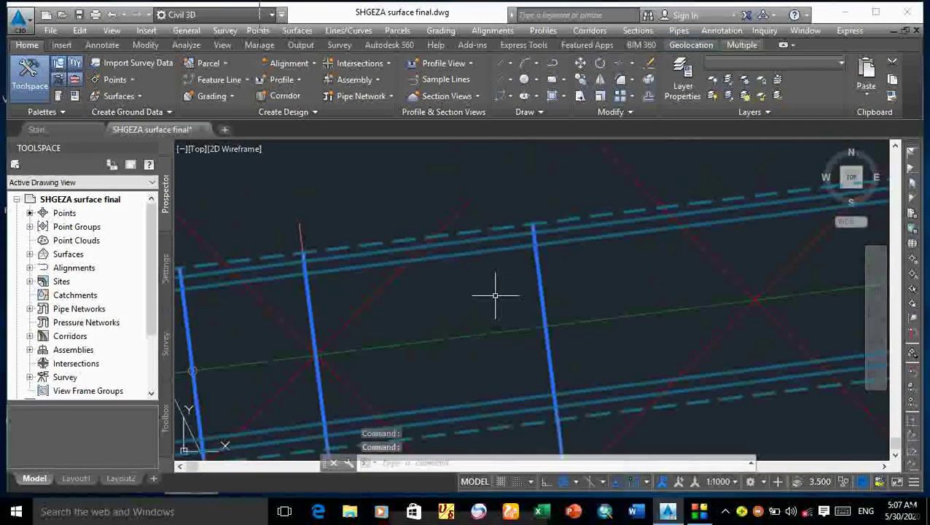
{"action": "key", "text": "Escape"}
{"action": "key", "text": "Escape"}
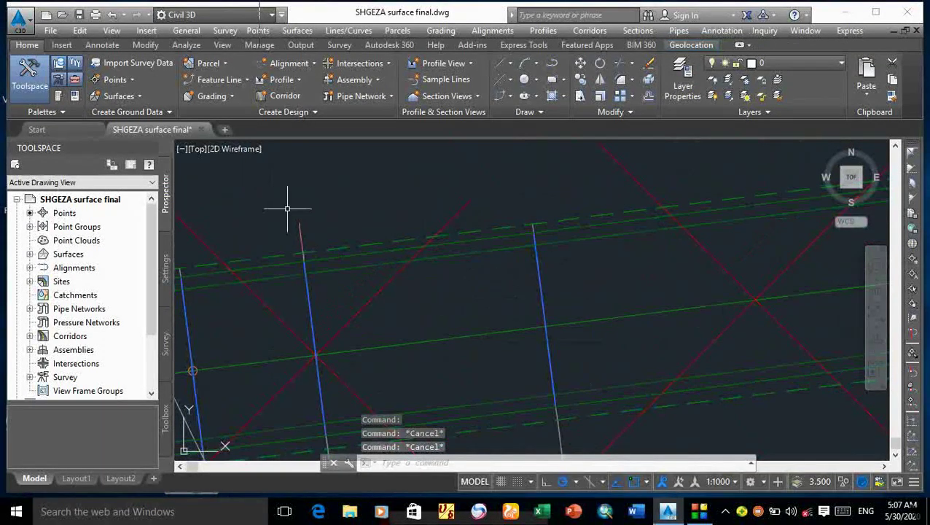
{"action": "left_click", "coordinate": [651, 316]}
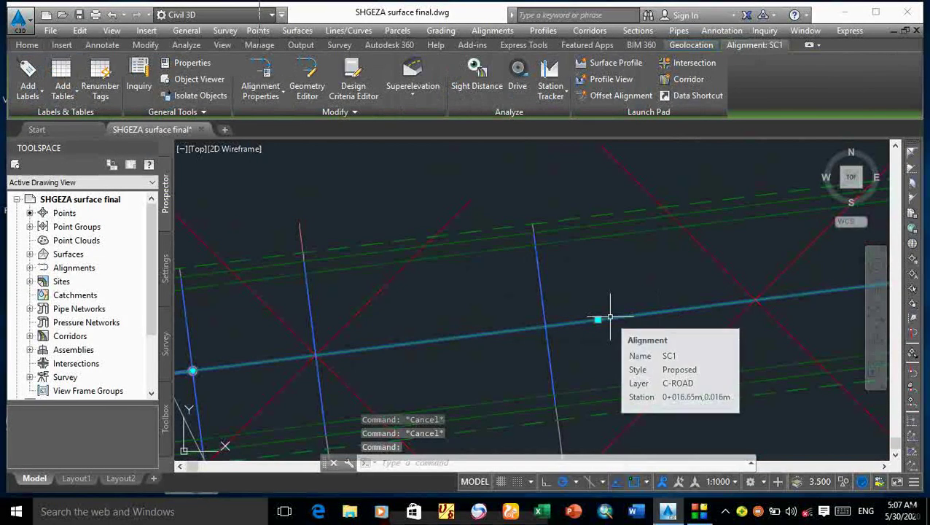
{"action": "key", "text": "Escape"}
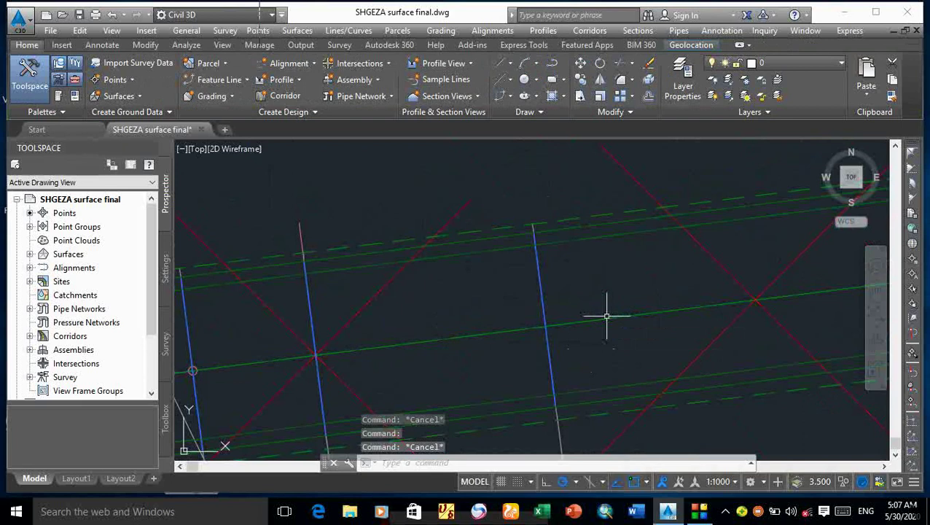
Create a corridor surface for each link code of Corridor -sc1 and specify the link code Ditch_Bottom
{"action": "left_click", "coordinate": [611, 401]}
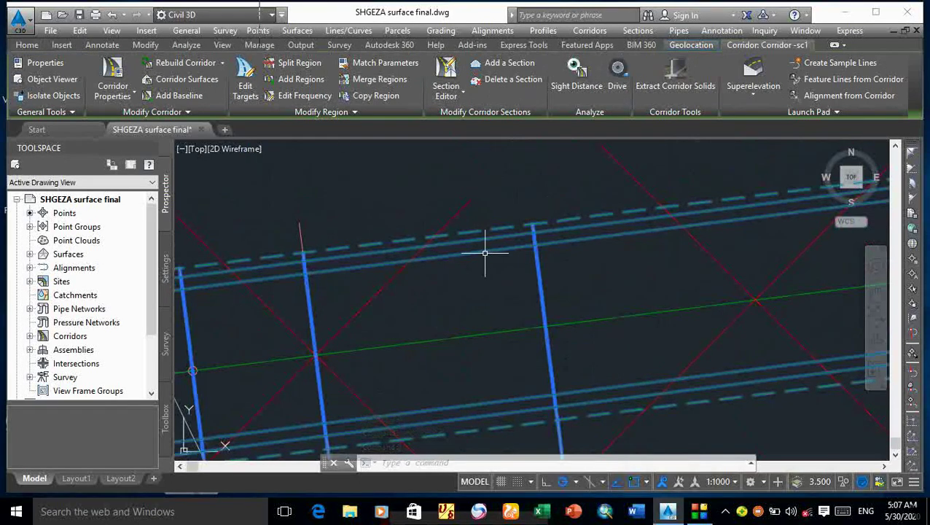
{"action": "left_click", "coordinate": [194, 83]}
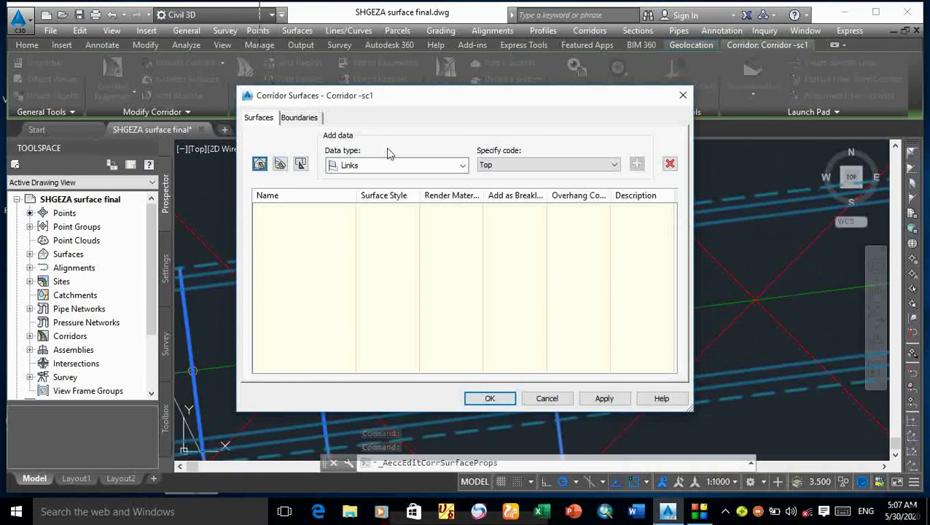
{"action": "left_click", "coordinate": [281, 165]}
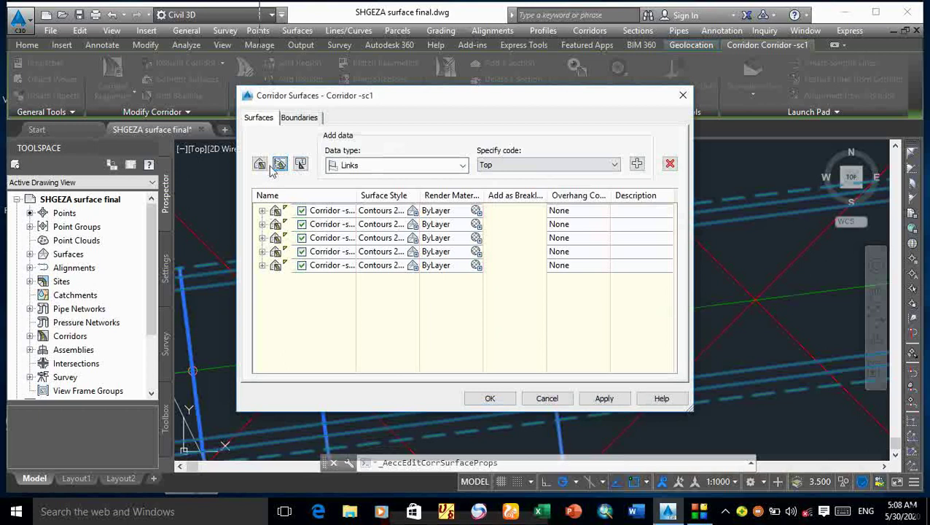
{"action": "left_click", "coordinate": [281, 164]}
{"action": "left_click", "coordinate": [614, 165]}
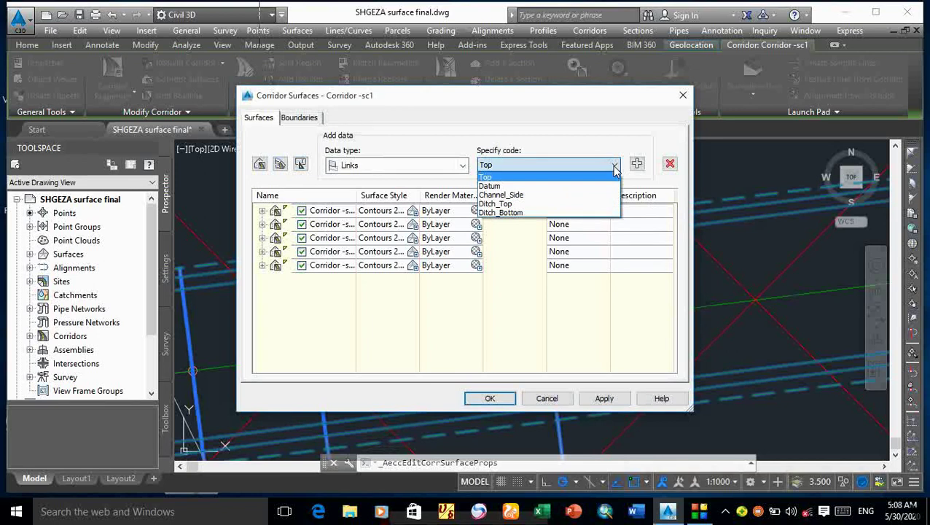
{"action": "left_click", "coordinate": [490, 212]}
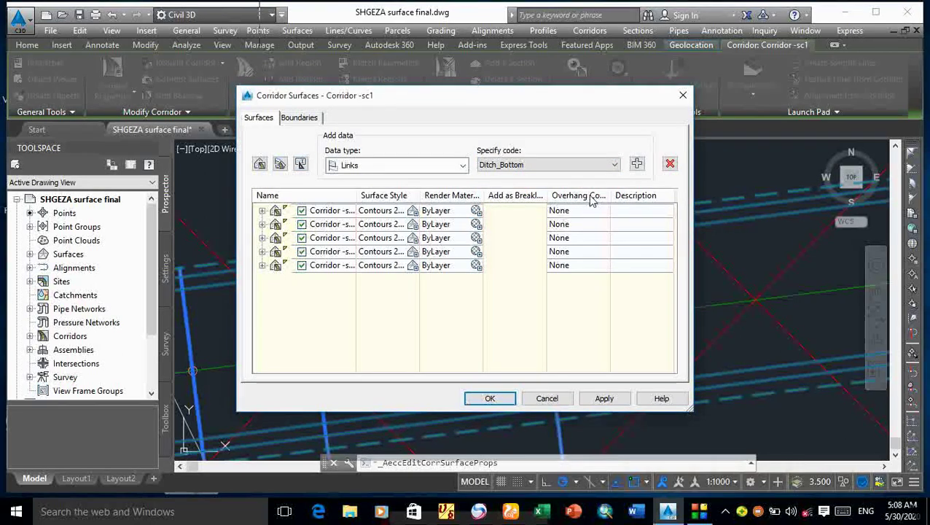
Set the overhang correction of all five corridor surfaces to Bottom Links
{"action": "left_click", "coordinate": [603, 215]}
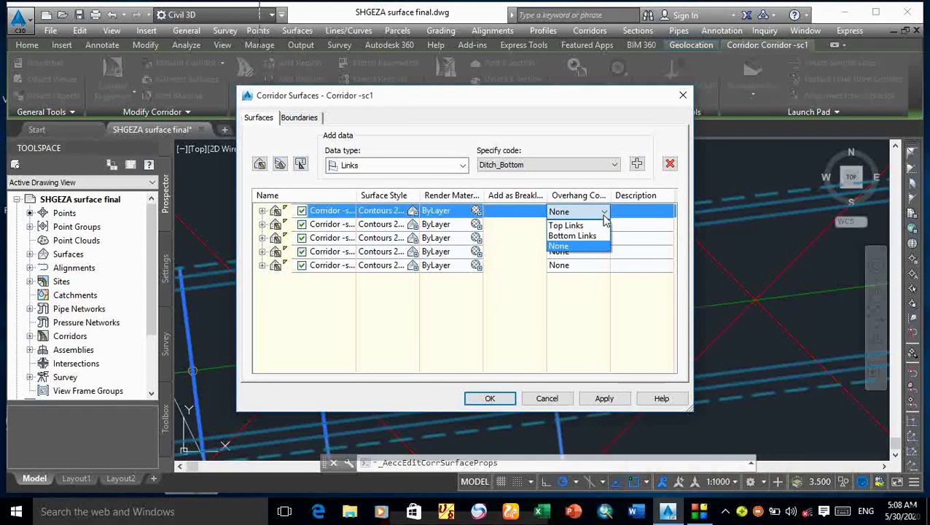
{"action": "left_click", "coordinate": [592, 237]}
{"action": "left_click", "coordinate": [600, 229]}
{"action": "left_click", "coordinate": [596, 250]}
{"action": "left_click", "coordinate": [600, 242]}
{"action": "left_click", "coordinate": [577, 264]}
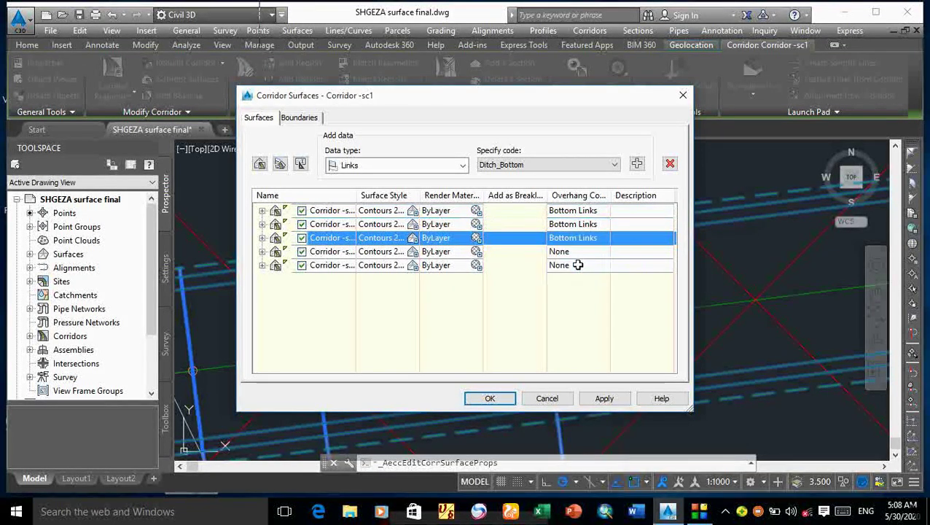
{"action": "left_click", "coordinate": [591, 254]}
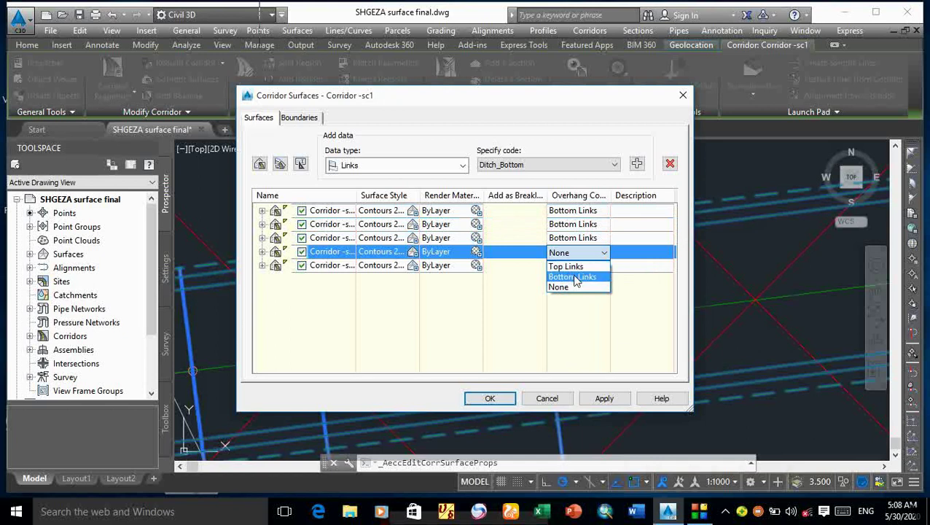
{"action": "left_click", "coordinate": [576, 278]}
{"action": "left_click", "coordinate": [592, 268]}
{"action": "left_click", "coordinate": [584, 292]}
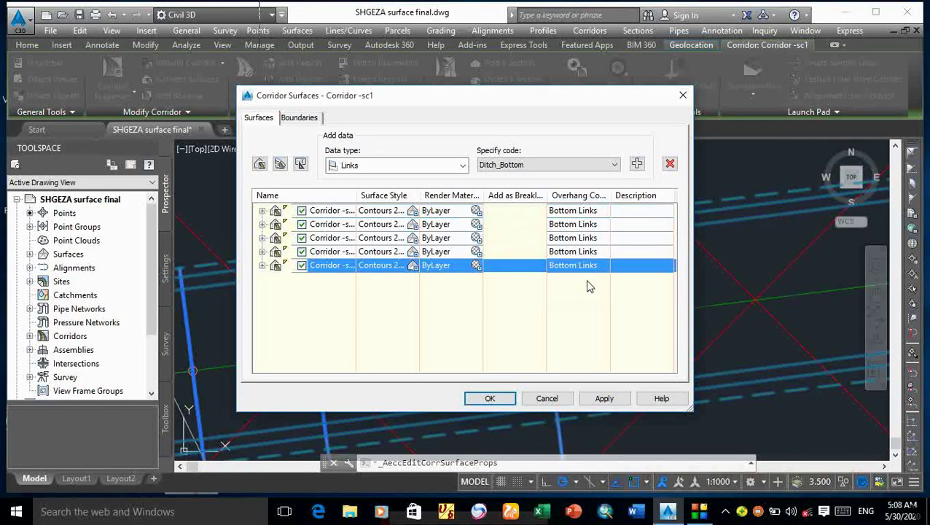
Apply the corridor surface settings, rebuild Corridor -sc1 and accept the surface definitions
{"action": "left_click", "coordinate": [604, 398]}
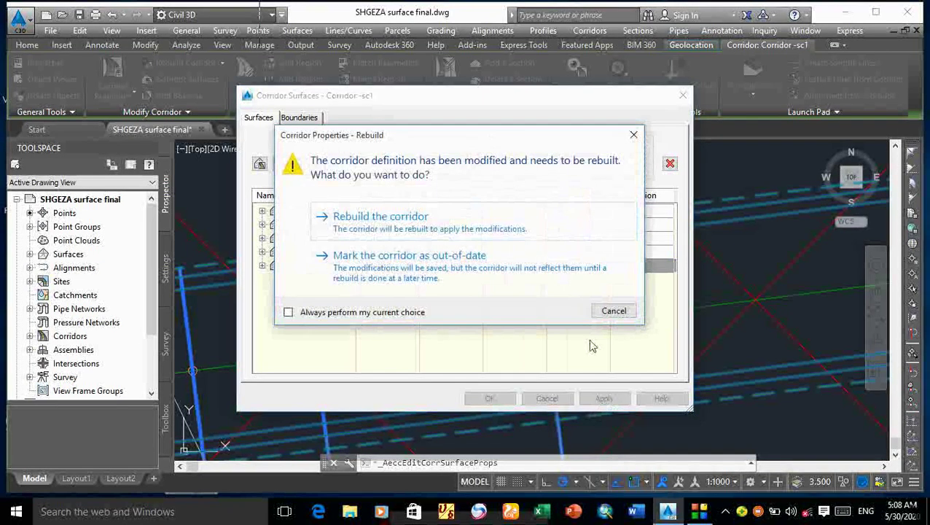
{"action": "left_click", "coordinate": [370, 226]}
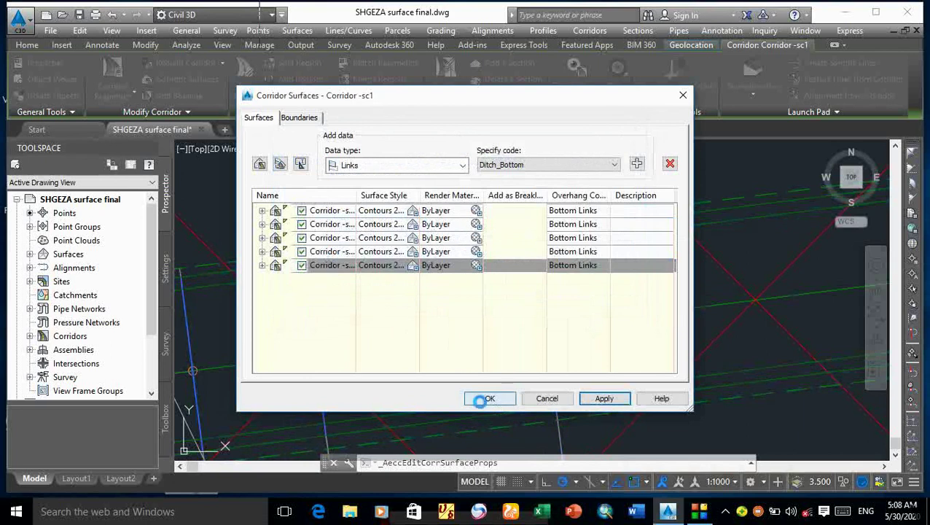
{"action": "left_click", "coordinate": [481, 399]}
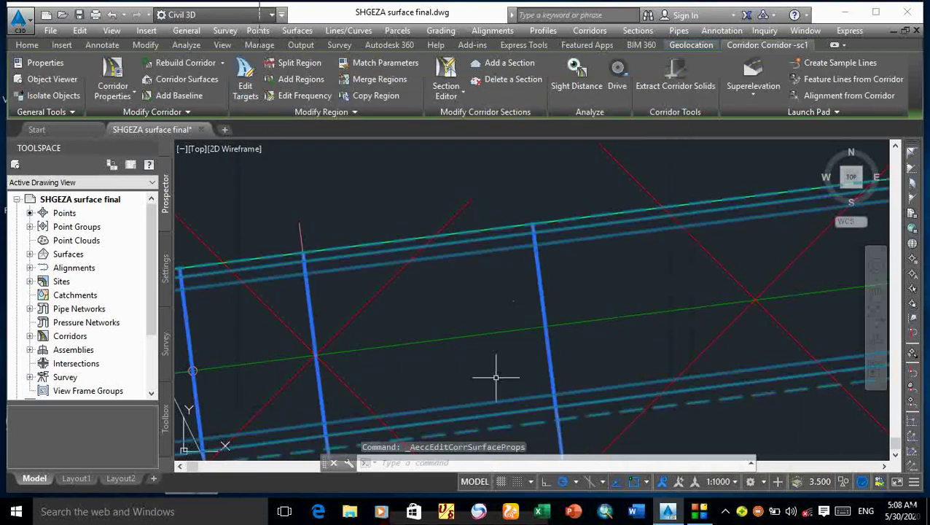
Start creating sample lines and choose SC1 from the alignment list
{"action": "scroll", "coordinate": [538, 303], "scroll_direction": "up", "scroll_amount": 3}
{"action": "scroll", "coordinate": [538, 302], "scroll_direction": "down", "scroll_amount": 2}
{"action": "scroll", "coordinate": [561, 259], "scroll_direction": "down", "scroll_amount": 3}
{"action": "scroll", "coordinate": [561, 259], "scroll_direction": "up", "scroll_amount": 1}
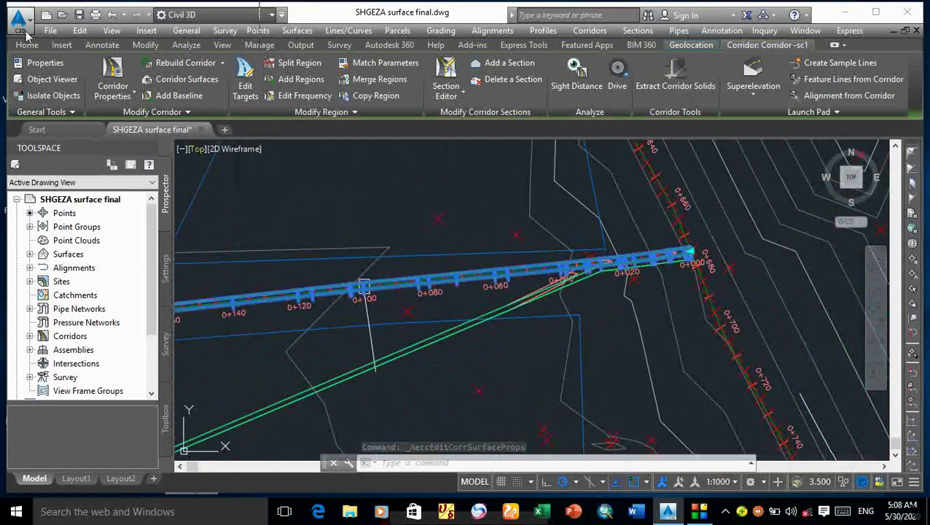
{"action": "left_click", "coordinate": [27, 45]}
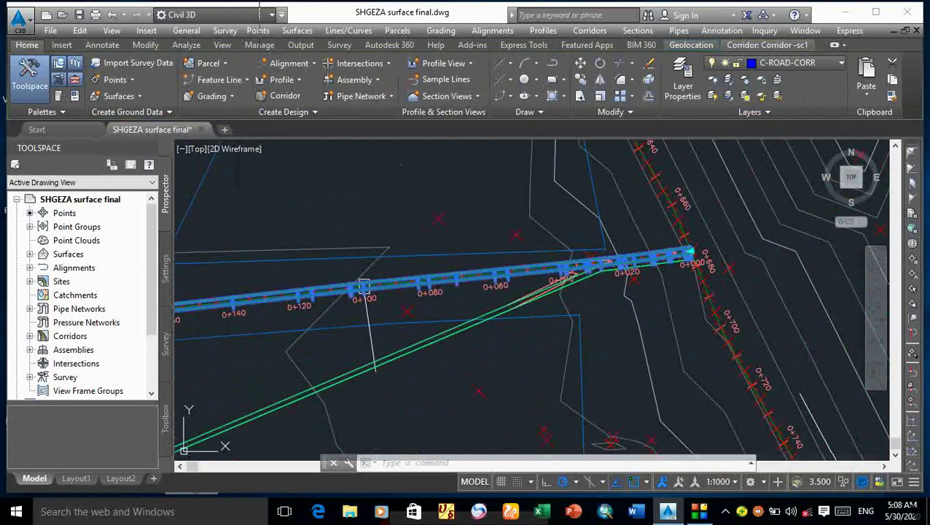
{"action": "left_click", "coordinate": [436, 80]}
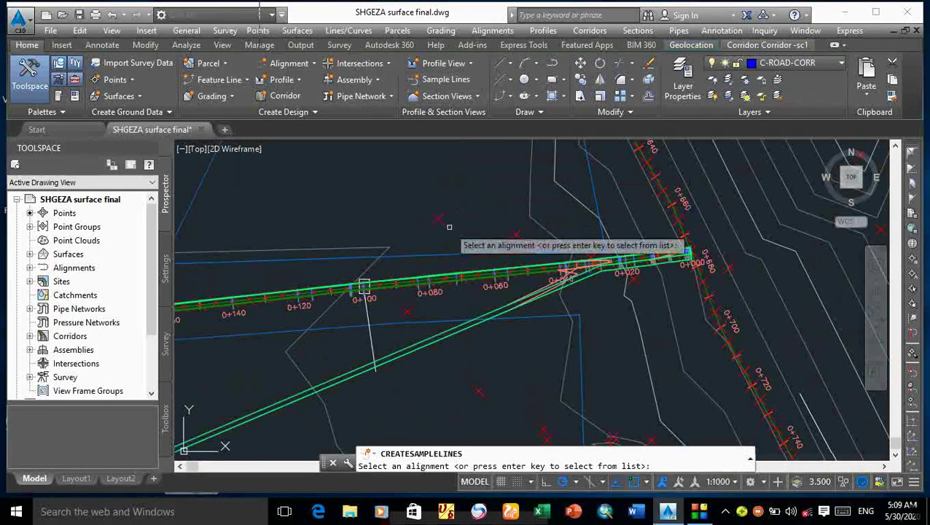
{"action": "scroll", "coordinate": [429, 279], "scroll_direction": "up", "scroll_amount": 5}
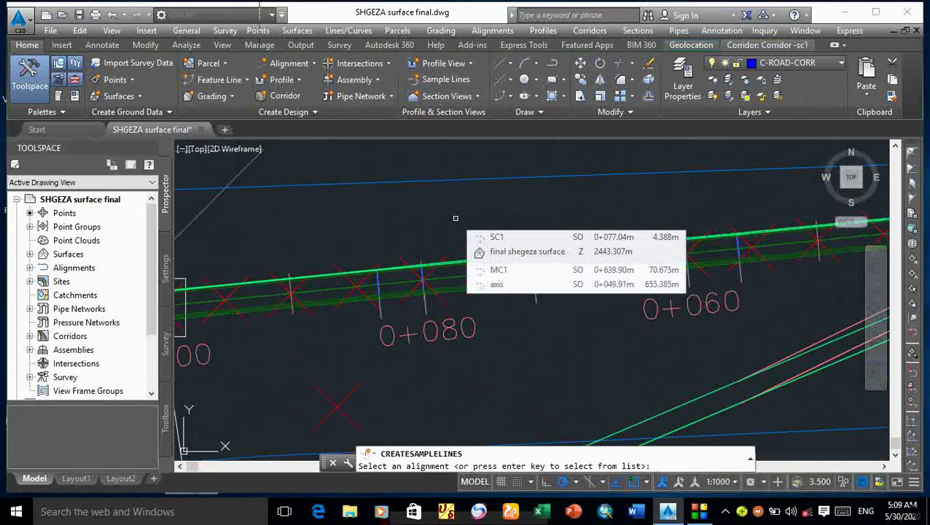
{"action": "key", "text": "Return"}
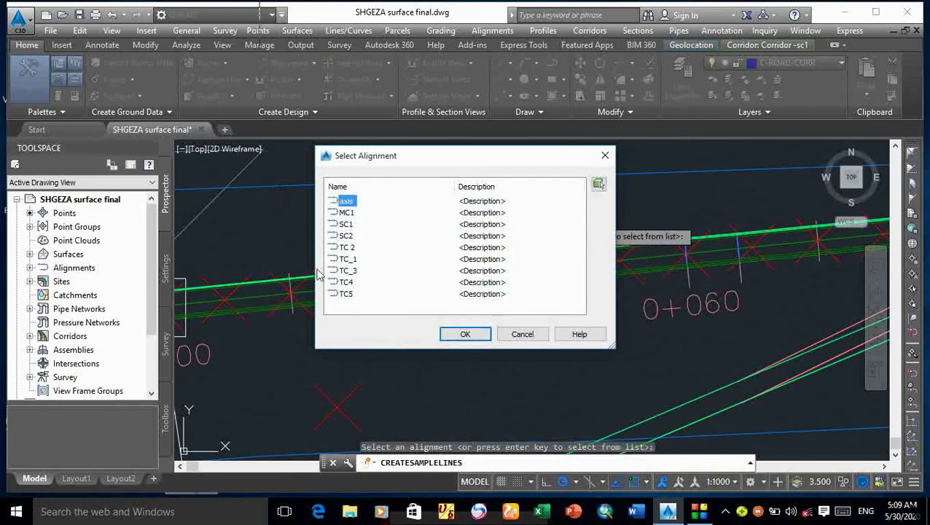
{"action": "left_click", "coordinate": [346, 224]}
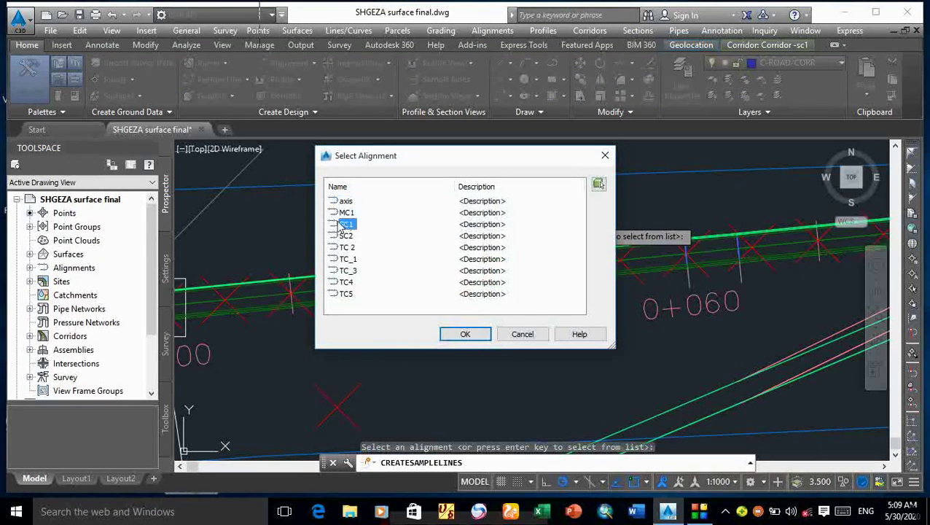
{"action": "left_click", "coordinate": [461, 336]}
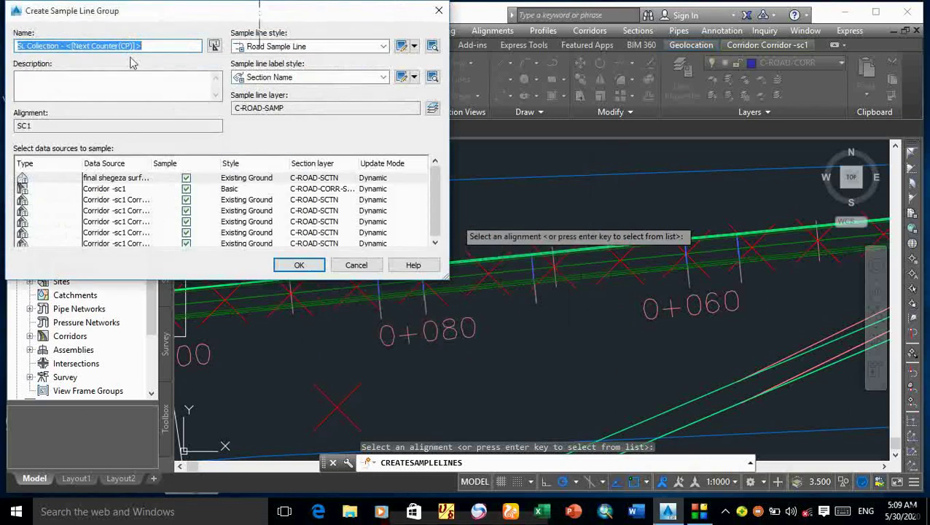
Name the sample line group "SL Collection - sc1", exclude the last four corridor surfaces from sampling and create the group
{"action": "left_click", "coordinate": [161, 46]}
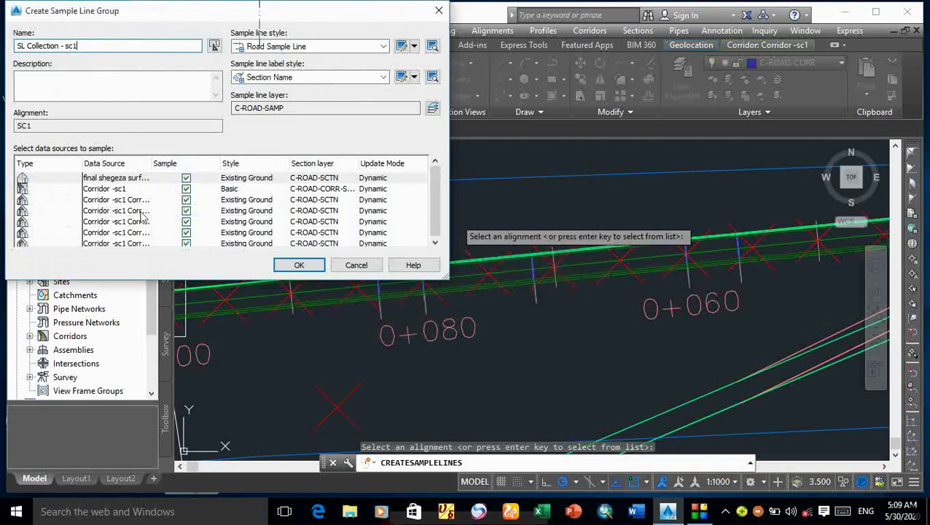
{"action": "left_click", "coordinate": [187, 211]}
{"action": "left_click", "coordinate": [187, 210]}
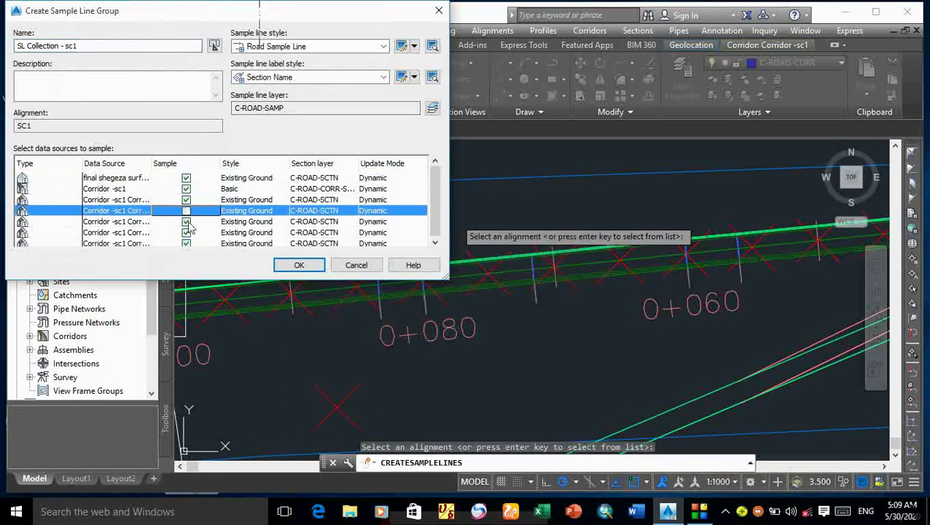
{"action": "left_click", "coordinate": [186, 222]}
{"action": "left_click", "coordinate": [187, 222]}
{"action": "left_click", "coordinate": [186, 233]}
{"action": "left_click", "coordinate": [186, 233]}
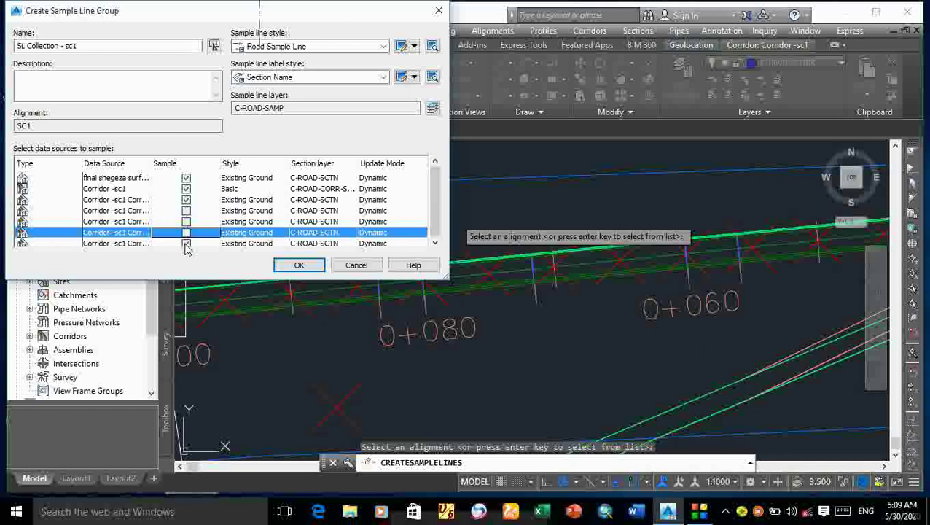
{"action": "left_click", "coordinate": [186, 243]}
{"action": "left_click", "coordinate": [186, 243]}
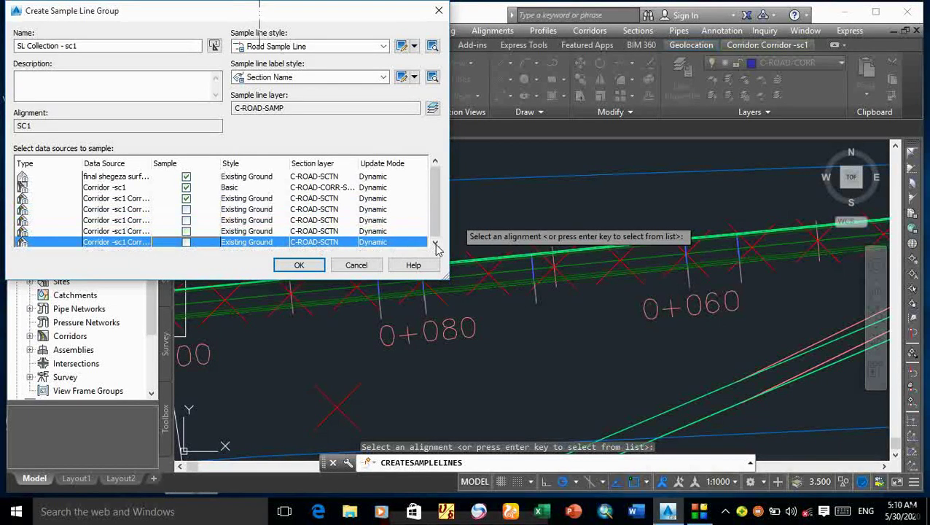
{"action": "left_click", "coordinate": [299, 265]}
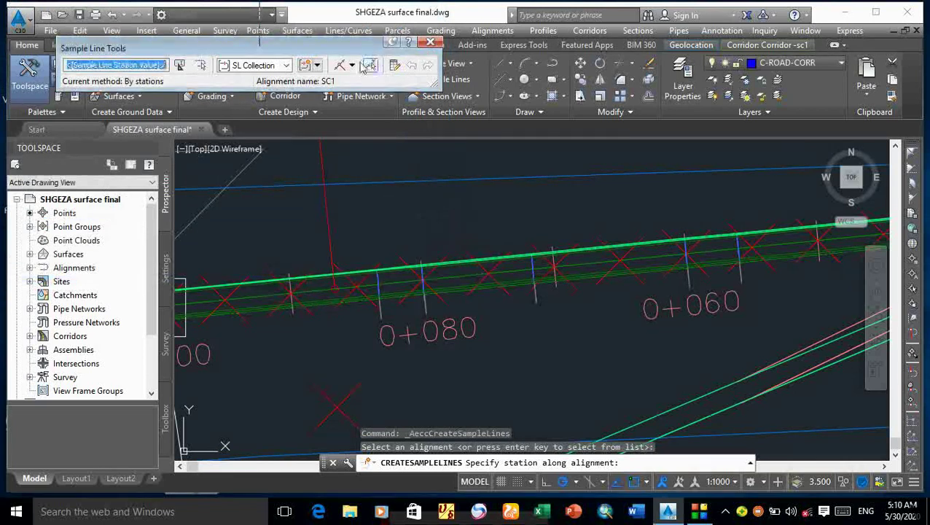
Choose to create sample lines by range of stations and set both the left and right swath widths to 5 m
{"action": "left_click", "coordinate": [352, 66]}
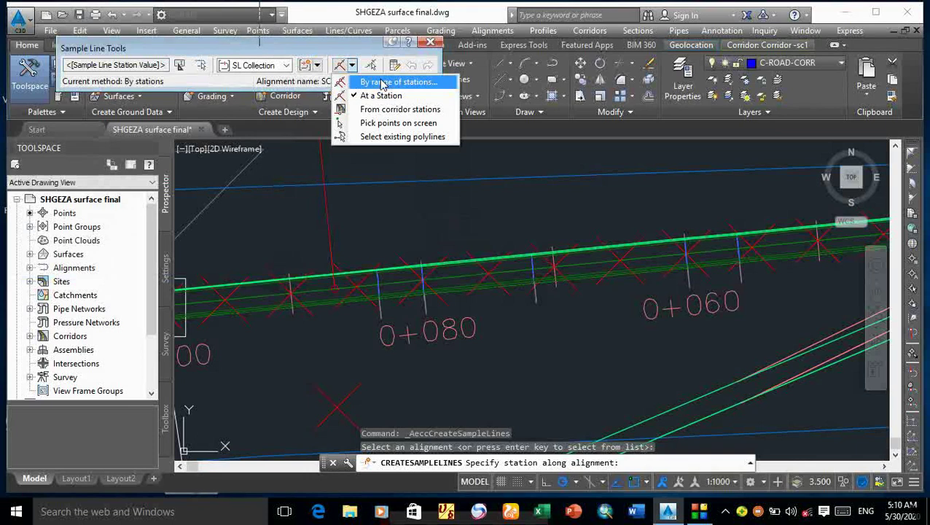
{"action": "left_click", "coordinate": [382, 82]}
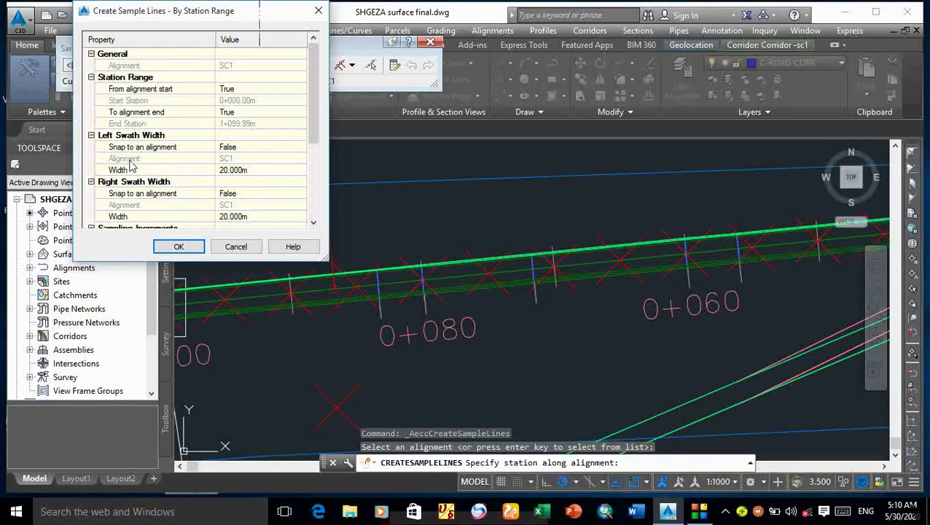
{"action": "left_click", "coordinate": [249, 169]}
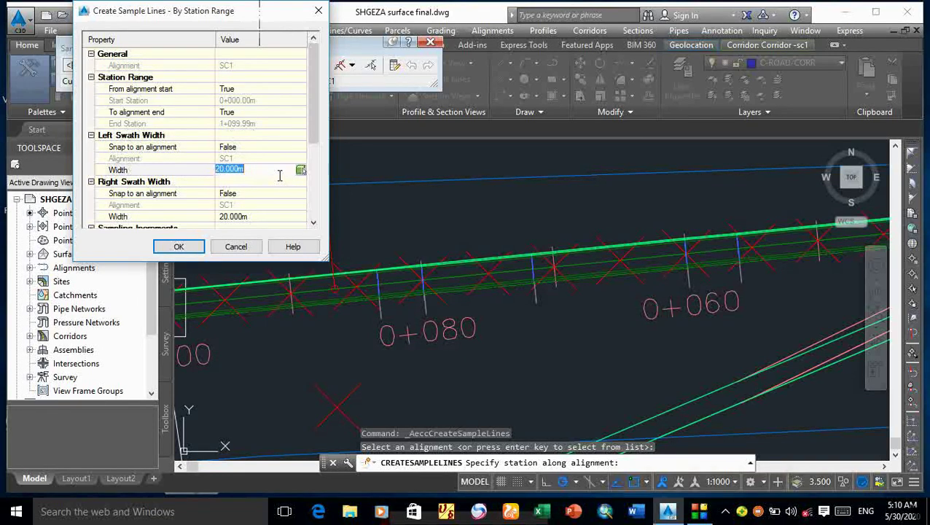
{"action": "type", "text": "5"}
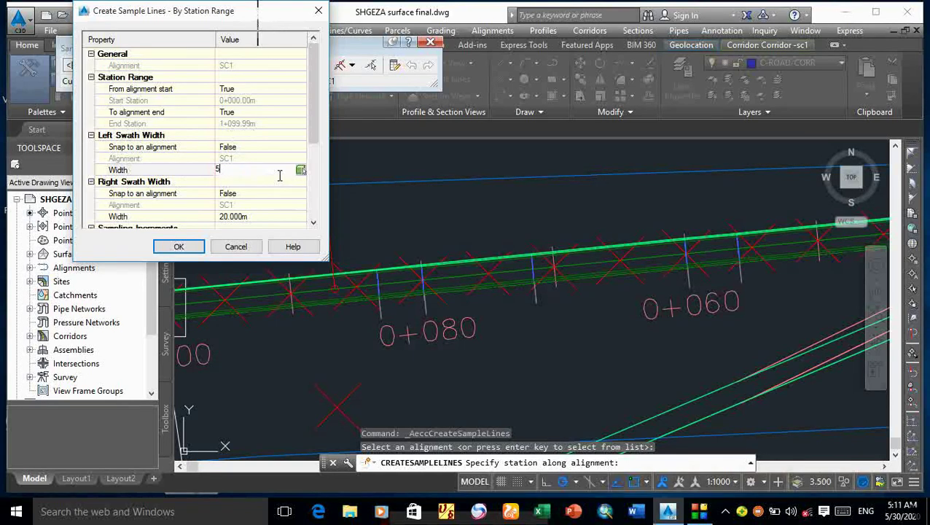
{"action": "left_click", "coordinate": [316, 226]}
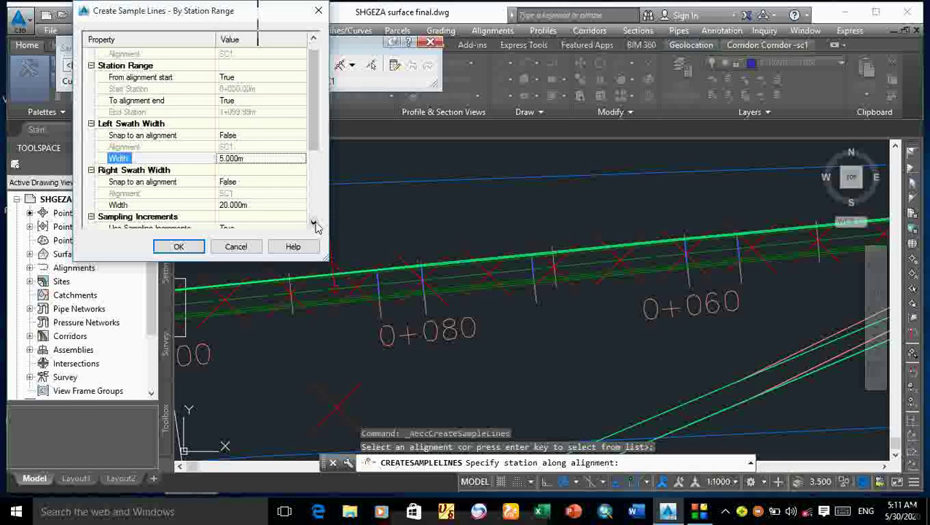
{"action": "left_click", "coordinate": [248, 205]}
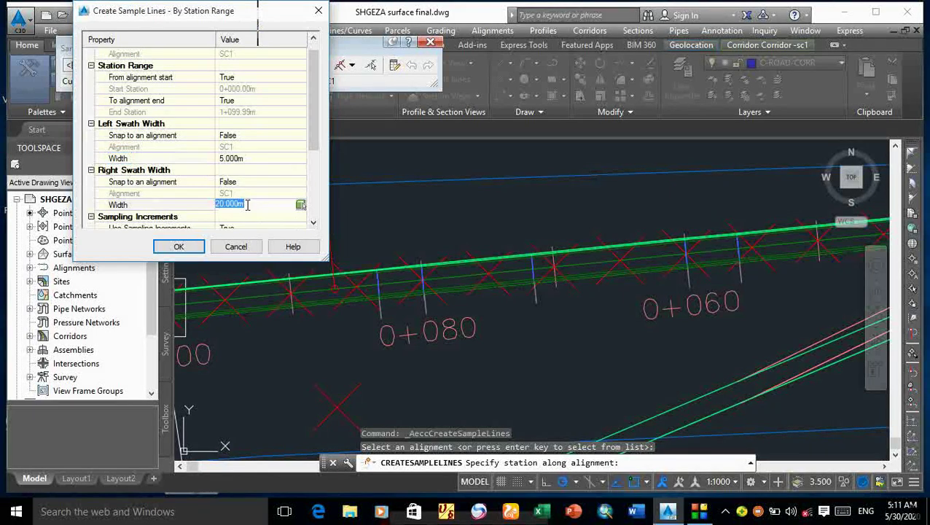
{"action": "type", "text": "5"}
Set the additional sample controls for the range start and the range end to True
{"action": "scroll", "coordinate": [314, 219], "scroll_direction": "down", "scroll_amount": 4}
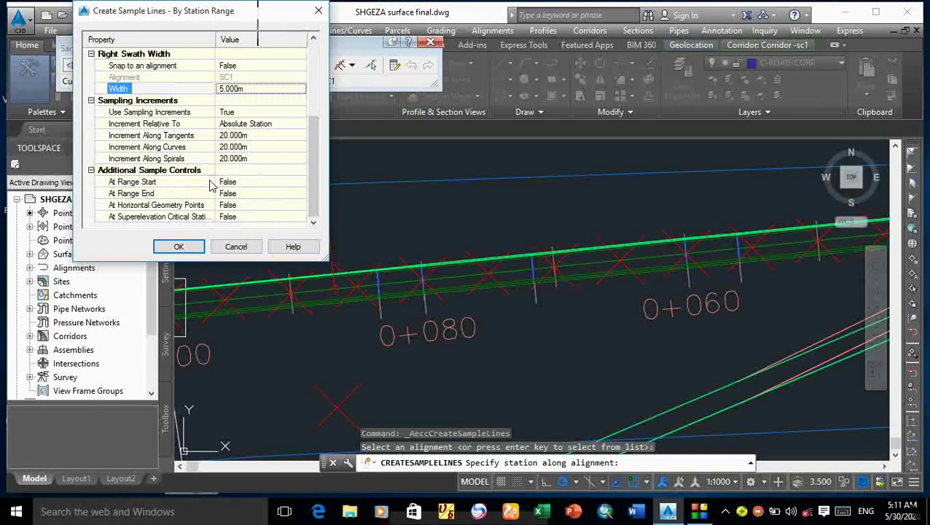
{"action": "left_click", "coordinate": [290, 182]}
{"action": "left_click", "coordinate": [291, 182]}
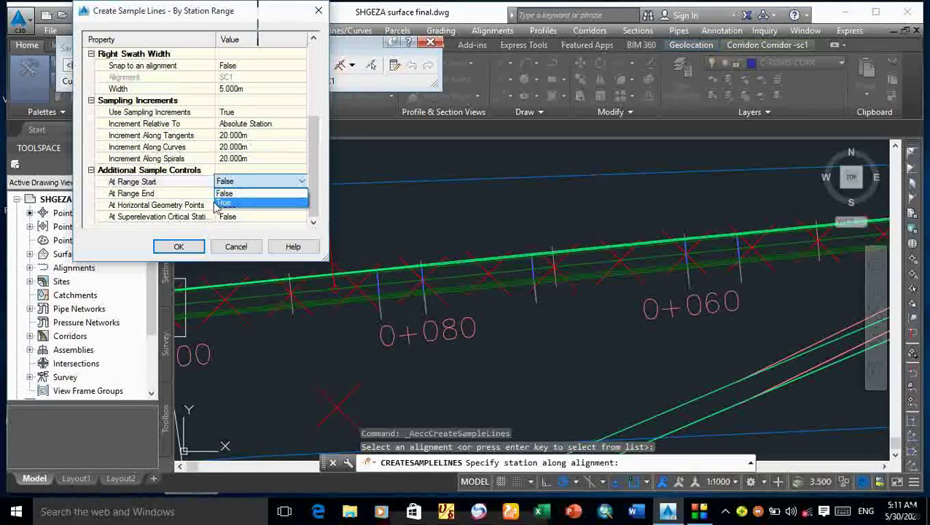
{"action": "left_click", "coordinate": [305, 188]}
{"action": "left_click", "coordinate": [301, 183]}
{"action": "left_click", "coordinate": [288, 202]}
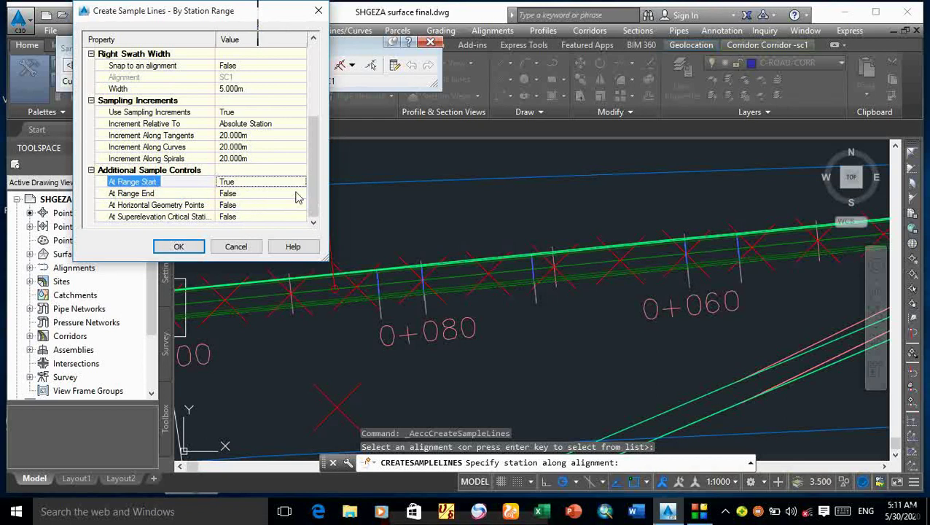
{"action": "left_click", "coordinate": [296, 195]}
{"action": "left_click", "coordinate": [302, 194]}
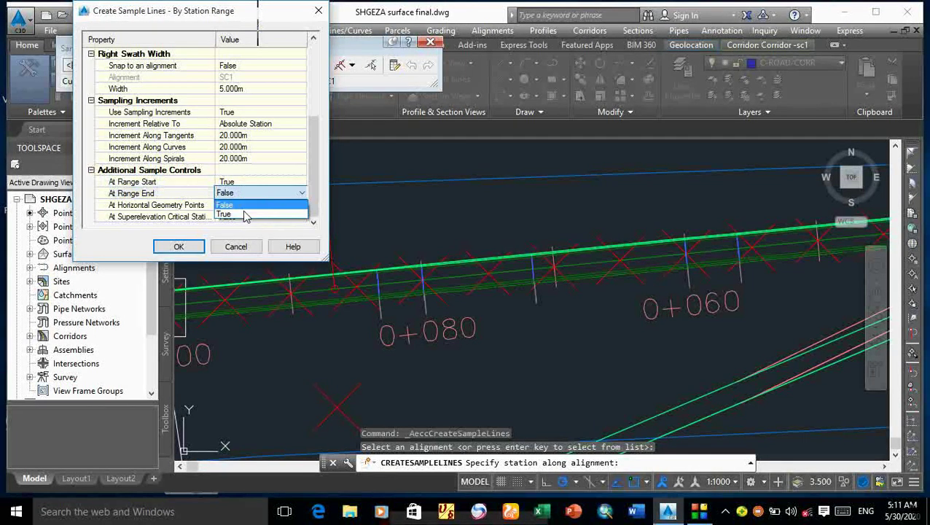
{"action": "left_click", "coordinate": [252, 214]}
Enable sampling at horizontal geometry points and superelevation critical stations, create the sample lines and end the command
{"action": "left_click", "coordinate": [303, 209]}
{"action": "left_click", "coordinate": [302, 210]}
{"action": "left_click", "coordinate": [305, 226]}
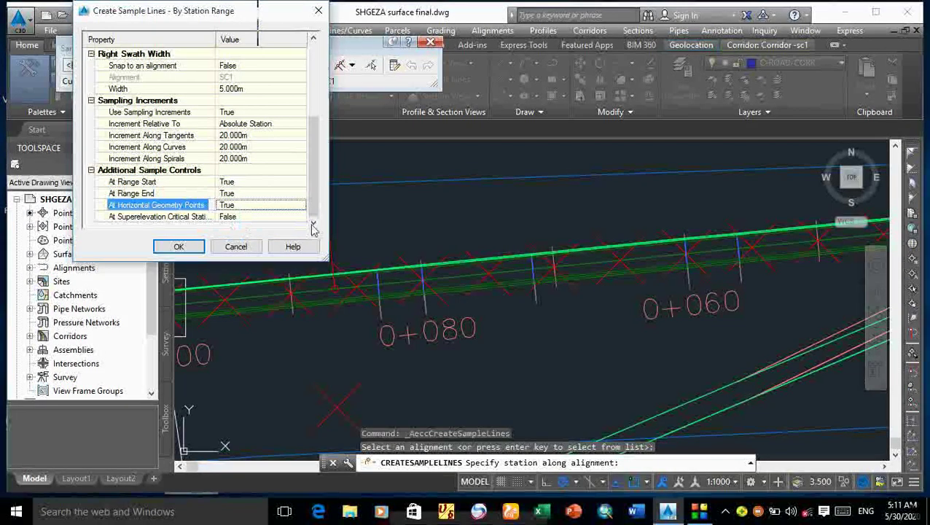
{"action": "left_click", "coordinate": [304, 218]}
{"action": "left_click", "coordinate": [304, 218]}
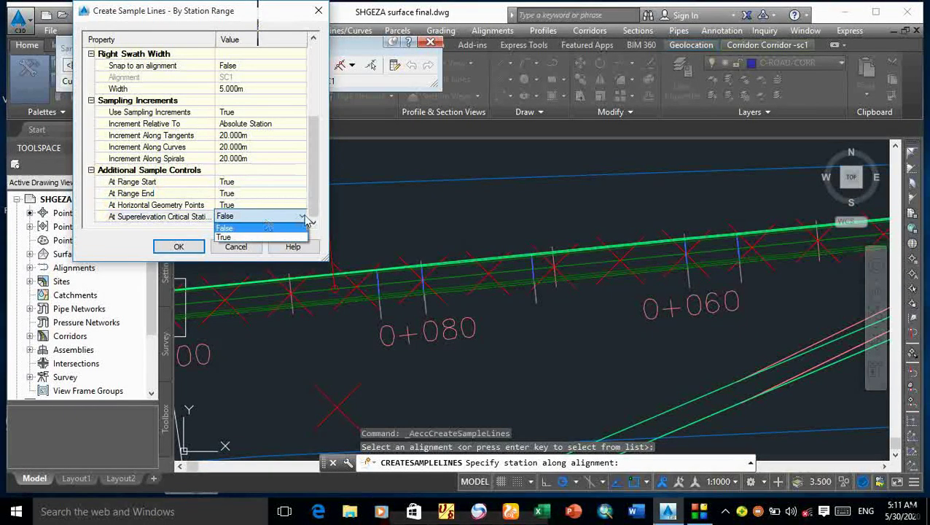
{"action": "left_click", "coordinate": [233, 237]}
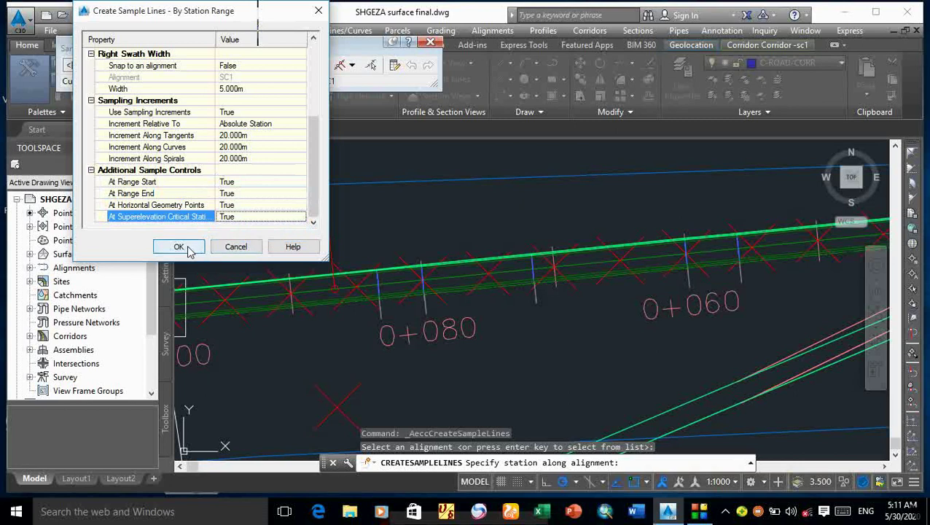
{"action": "left_click", "coordinate": [183, 246]}
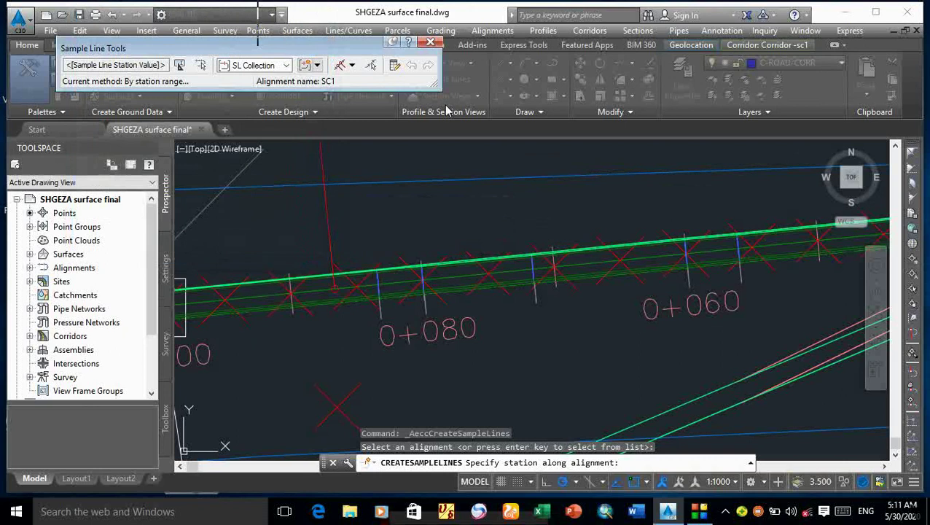
{"action": "scroll", "coordinate": [449, 150], "scroll_direction": "down", "scroll_amount": 3}
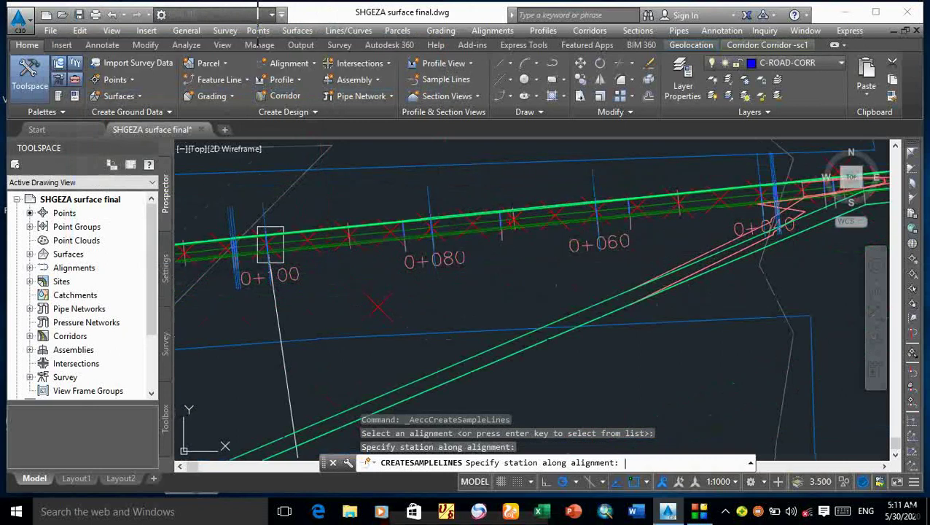
{"action": "scroll", "coordinate": [441, 153], "scroll_direction": "up", "scroll_amount": 3}
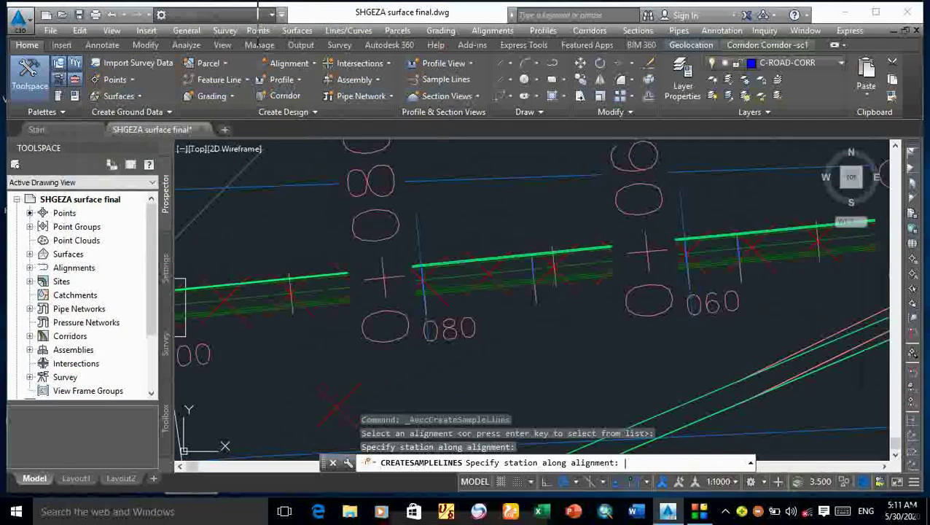
{"action": "key", "text": "Escape"}
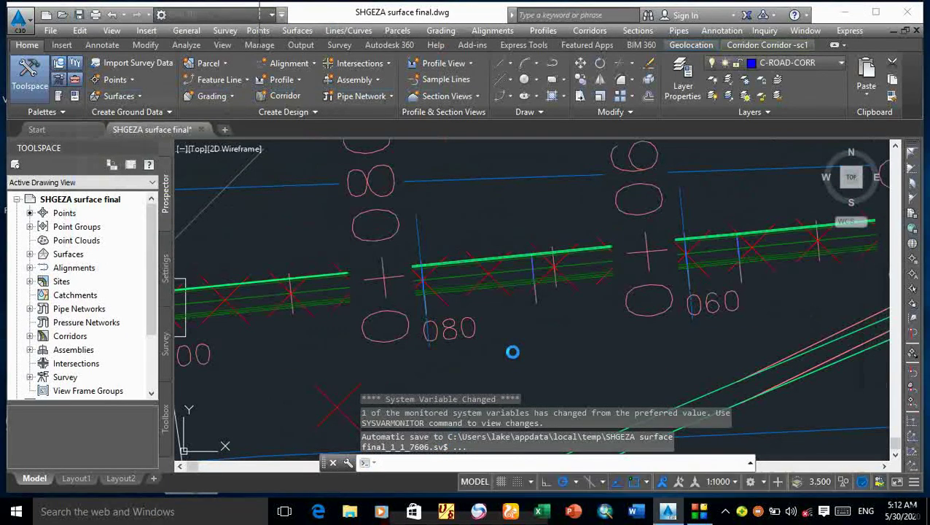
Examine the created sample lines and their station labels along the SC1 corridor
{"action": "scroll", "coordinate": [536, 326], "scroll_direction": "down", "scroll_amount": 6}
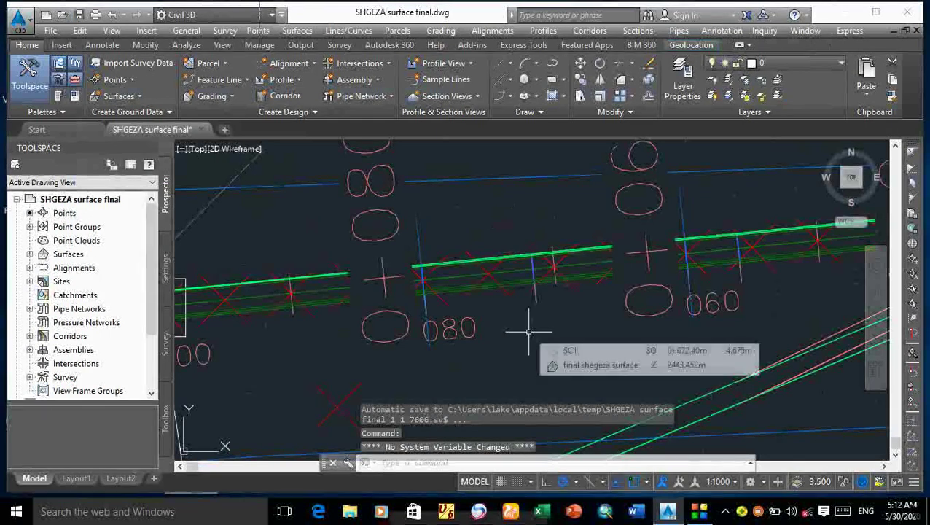
{"action": "scroll", "coordinate": [649, 306], "scroll_direction": "up", "scroll_amount": 3}
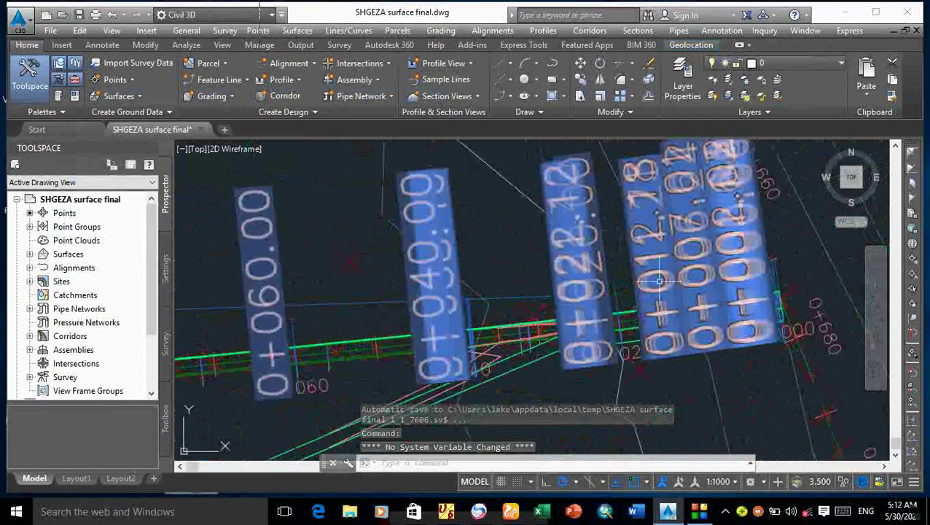
{"action": "scroll", "coordinate": [649, 292], "scroll_direction": "down", "scroll_amount": 7}
{"action": "scroll", "coordinate": [649, 281], "scroll_direction": "up", "scroll_amount": 5}
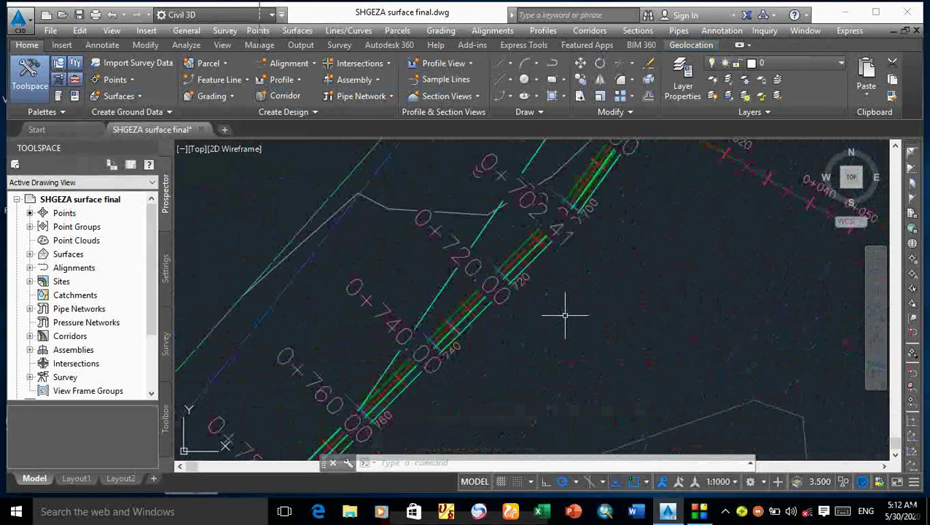
{"action": "scroll", "coordinate": [499, 269], "scroll_direction": "down", "scroll_amount": 4}
{"action": "scroll", "coordinate": [412, 350], "scroll_direction": "up", "scroll_amount": 5}
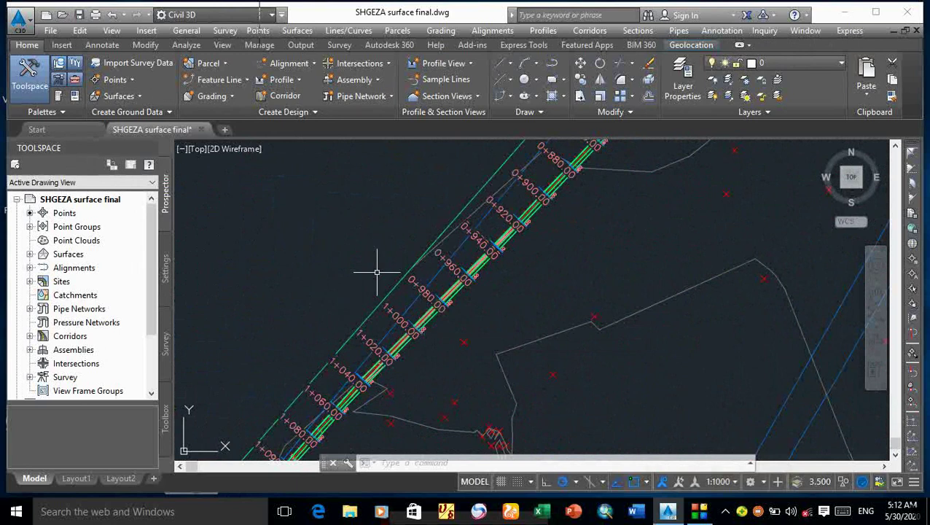
Start computing materials for alignment SC1 with the sample line group SL Collection - sc1
{"action": "left_click", "coordinate": [186, 45]}
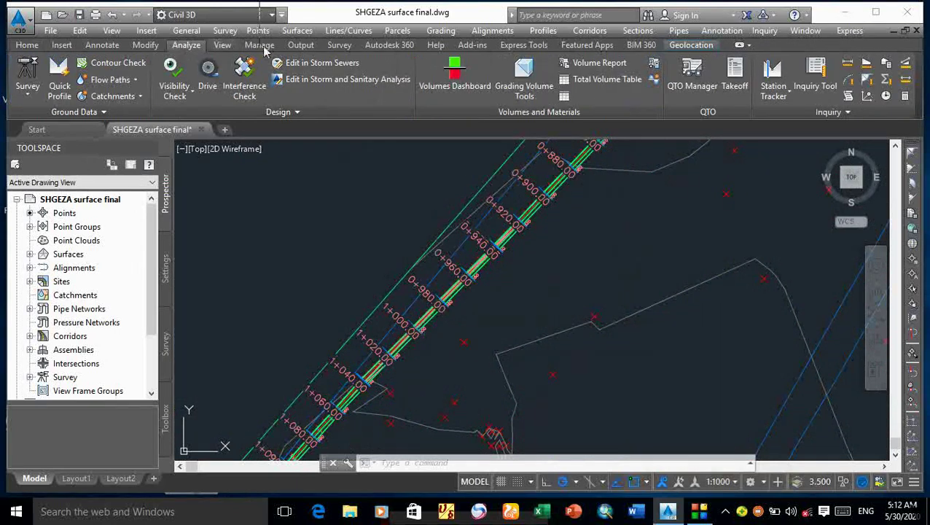
{"action": "left_click", "coordinate": [655, 66]}
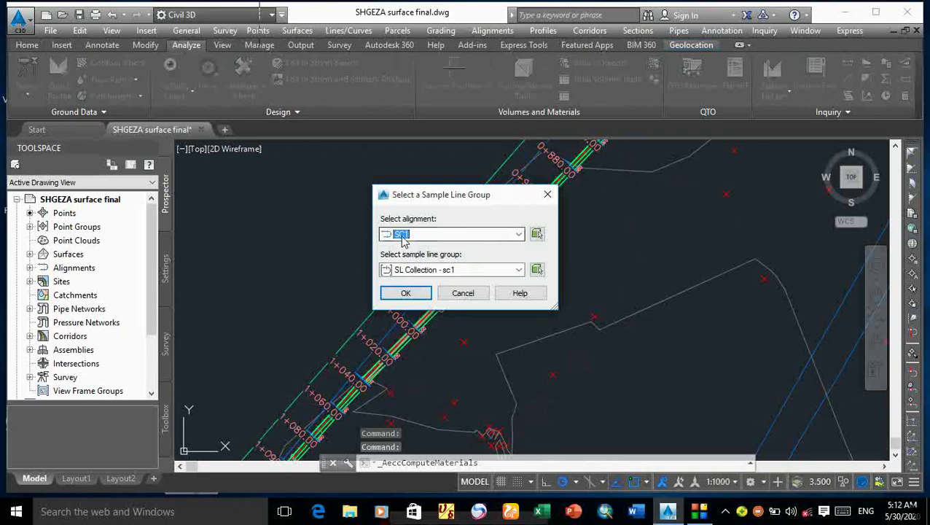
{"action": "left_click", "coordinate": [520, 235]}
{"action": "left_click", "coordinate": [414, 247]}
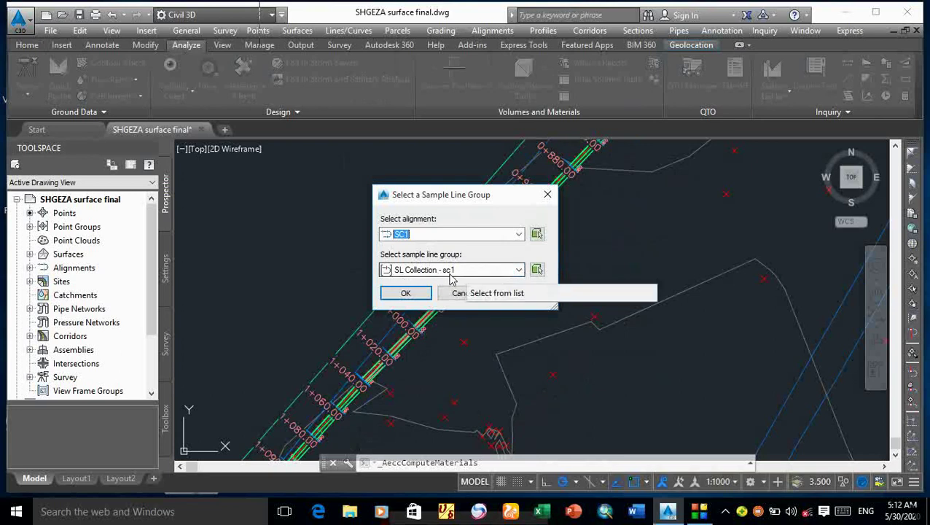
{"action": "left_click", "coordinate": [406, 294]}
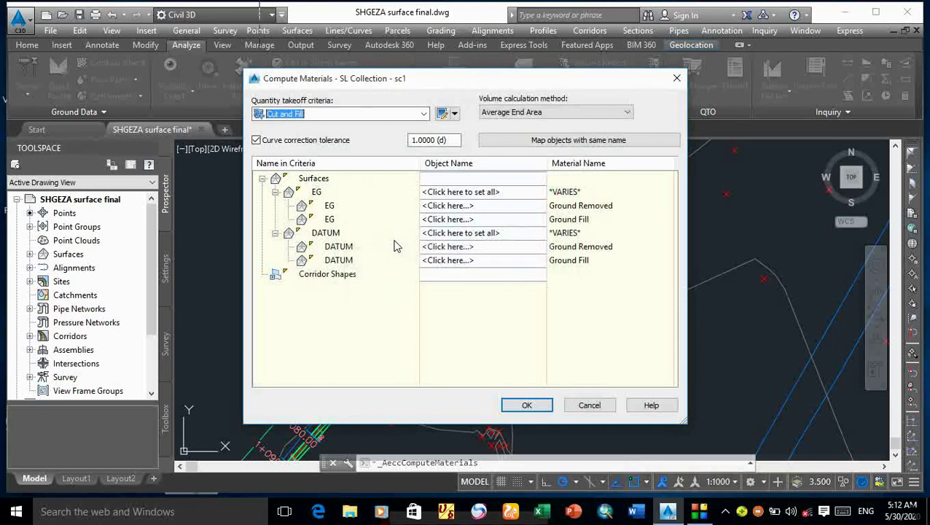
Assign final shegeza surface to all EG criteria and the Corridor -sc1 - (1) corridor surface to all DATUM criteria
{"action": "left_click", "coordinate": [526, 194]}
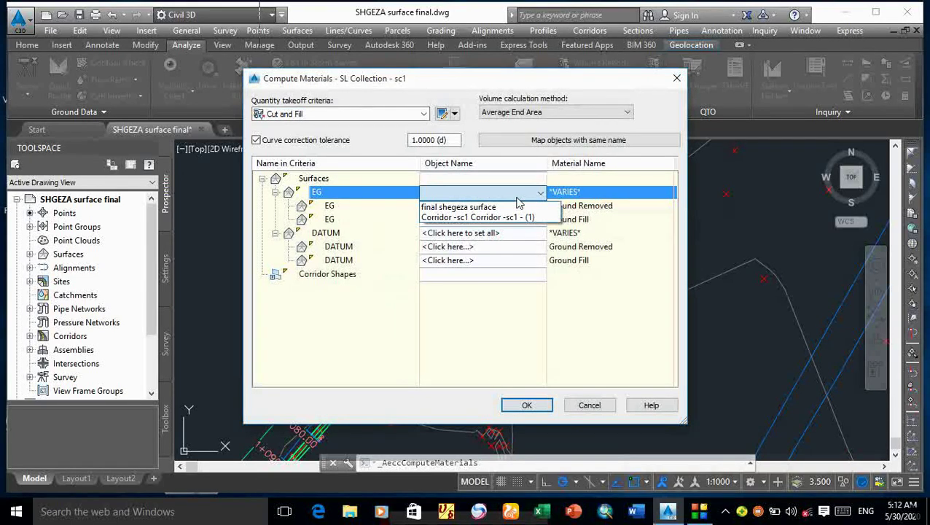
{"action": "left_click", "coordinate": [459, 207]}
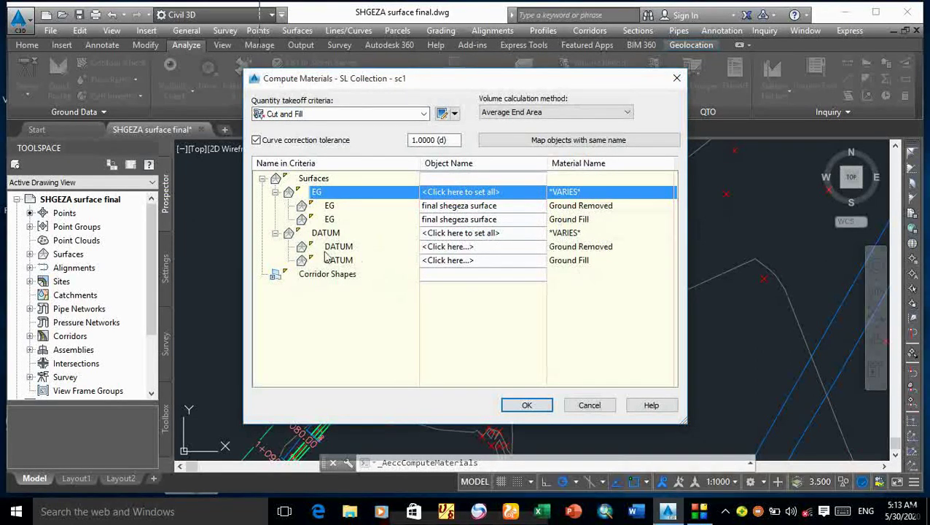
{"action": "left_click", "coordinate": [538, 234]}
{"action": "left_click", "coordinate": [500, 258]}
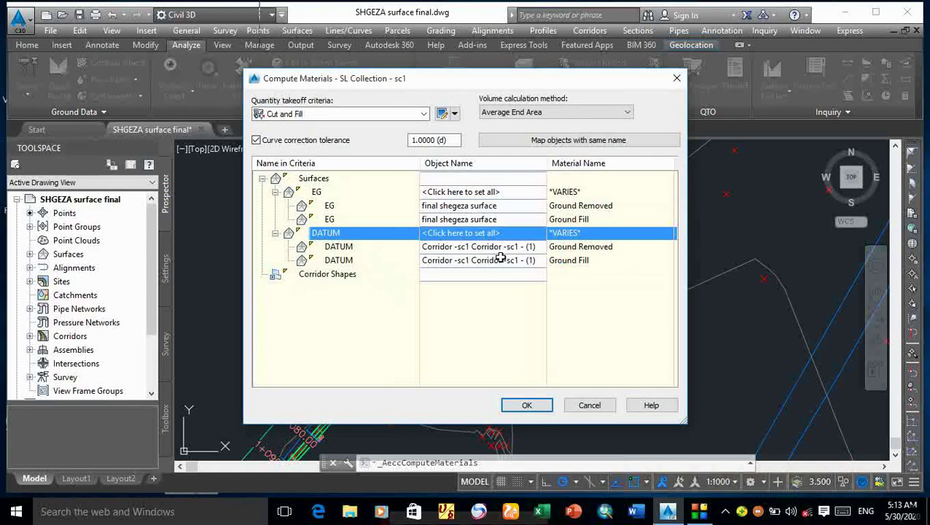
Choose Average End Area as the volume calculation method and compute the cut and fill materials
{"action": "left_click", "coordinate": [630, 113]}
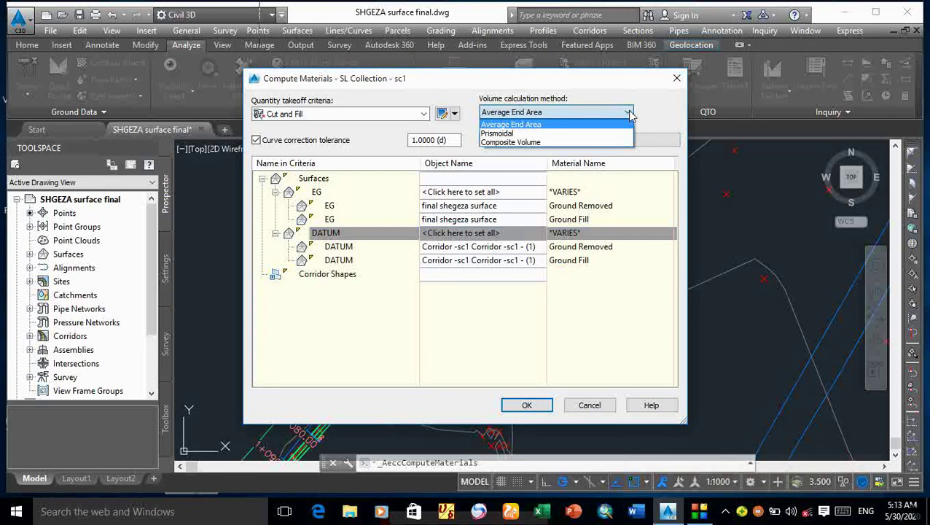
{"action": "left_click", "coordinate": [531, 125]}
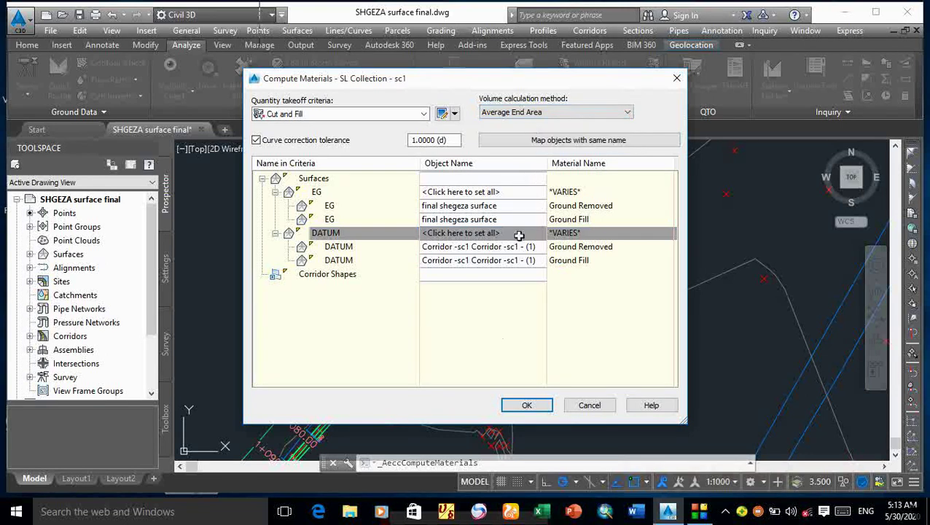
{"action": "left_click", "coordinate": [522, 406]}
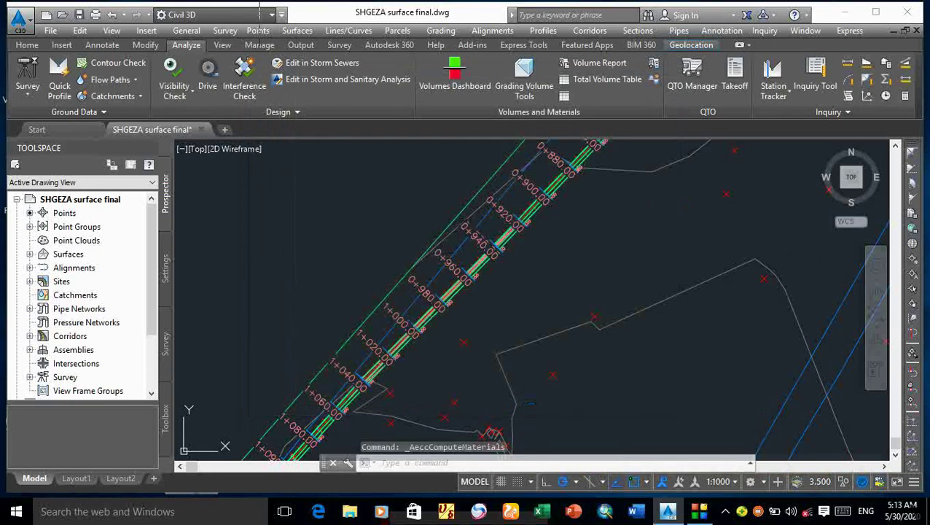
Generate the volume report for SC1 and SL Collection - sc1 using Material List - (1), allowing the report's scripts to run
{"action": "scroll", "coordinate": [503, 284], "scroll_direction": "down", "scroll_amount": 3}
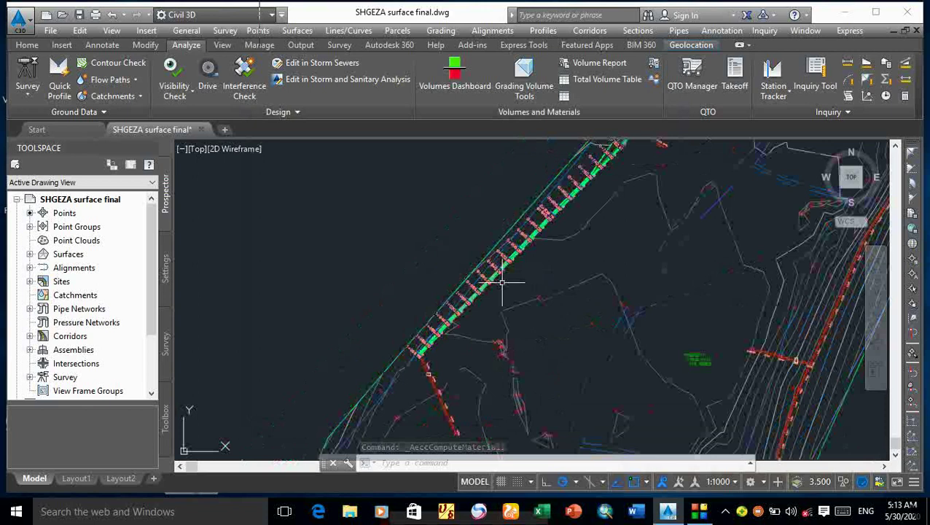
{"action": "left_click", "coordinate": [601, 67]}
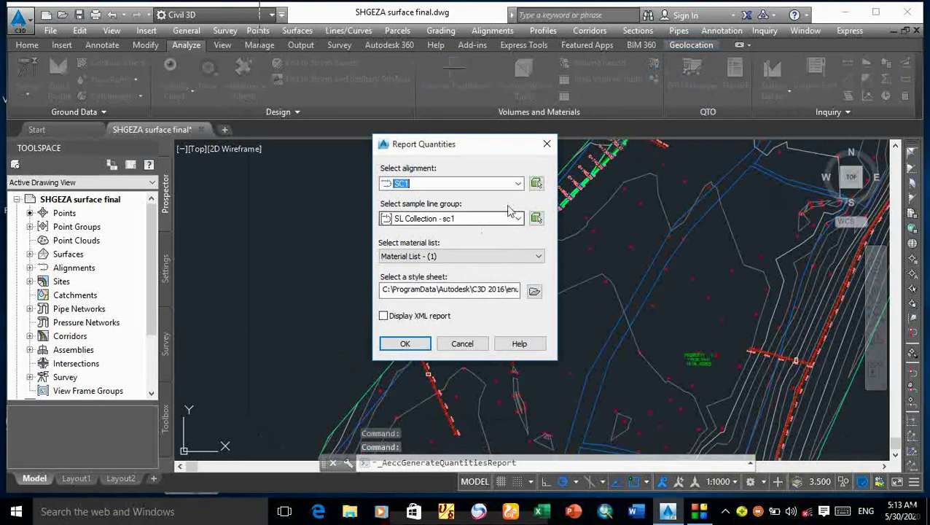
{"action": "left_click", "coordinate": [519, 185]}
{"action": "left_click", "coordinate": [518, 185]}
{"action": "left_click", "coordinate": [518, 219]}
{"action": "left_click", "coordinate": [519, 223]}
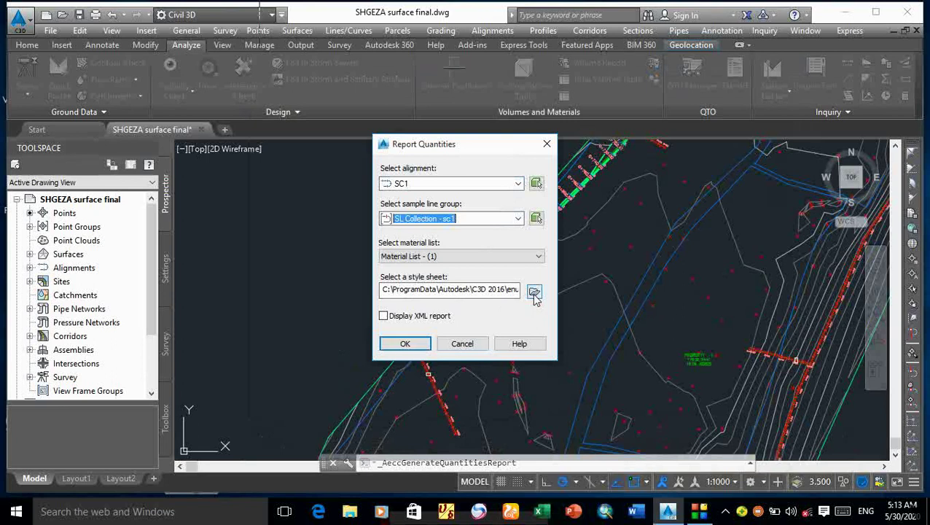
{"action": "left_click", "coordinate": [418, 344]}
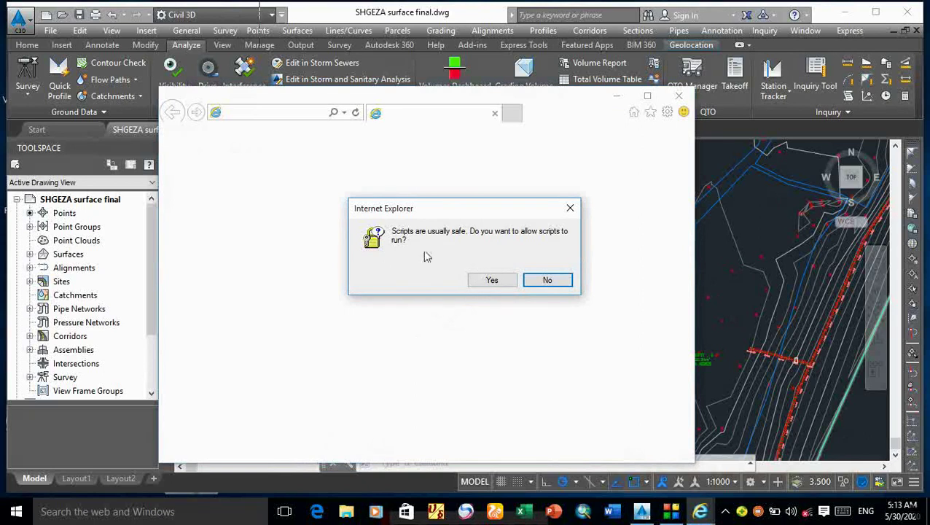
{"action": "left_click", "coordinate": [491, 282]}
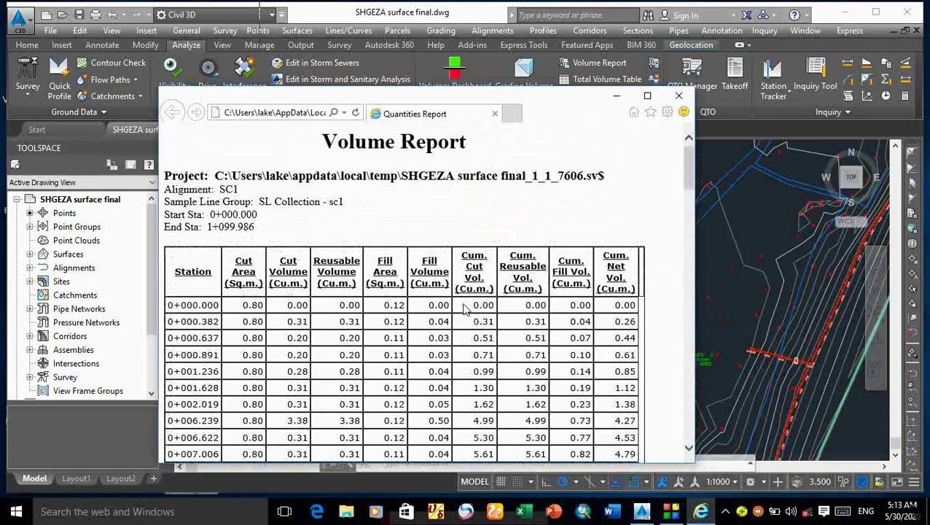
Review the cut, fill and cumulative volumes in the volume report from the first to the last station
{"action": "scroll", "coordinate": [464, 309], "scroll_direction": "down", "scroll_amount": 20}
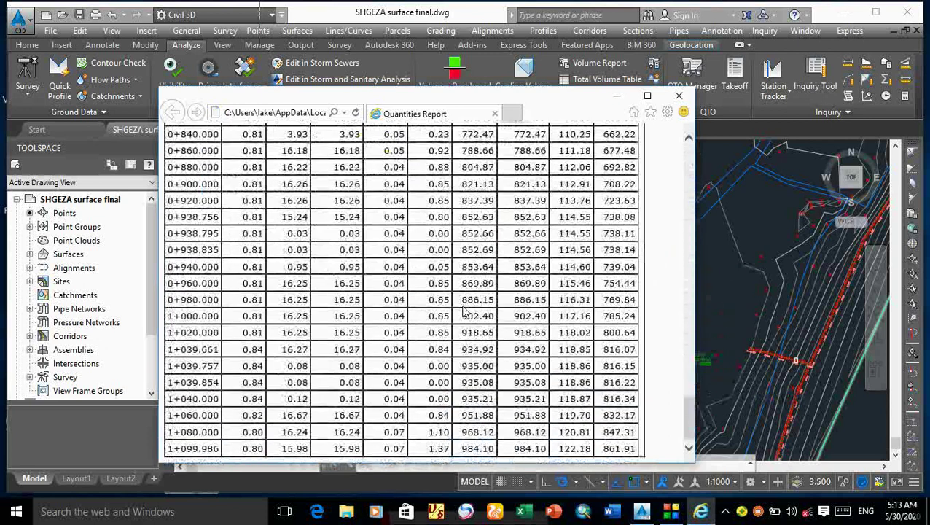
{"action": "scroll", "coordinate": [463, 310], "scroll_direction": "up", "scroll_amount": 20}
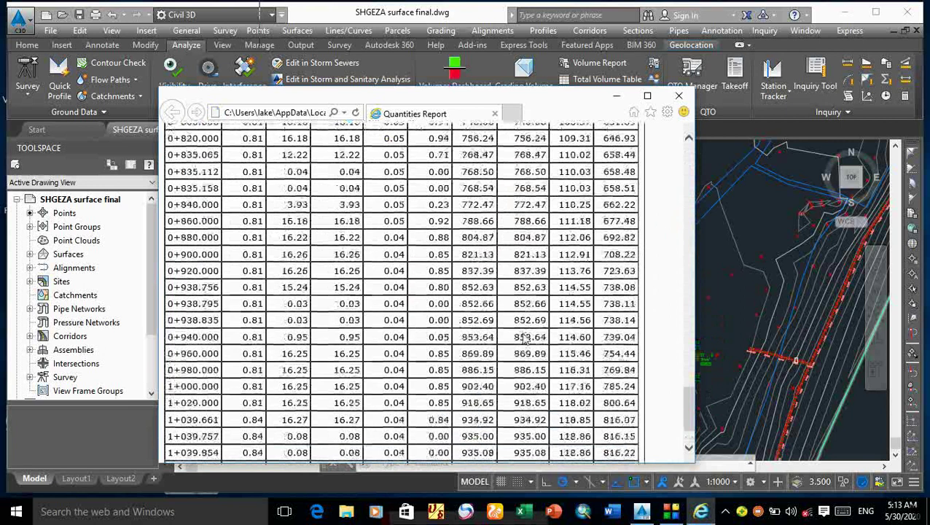
{"action": "scroll", "coordinate": [561, 267], "scroll_direction": "up", "scroll_amount": 3}
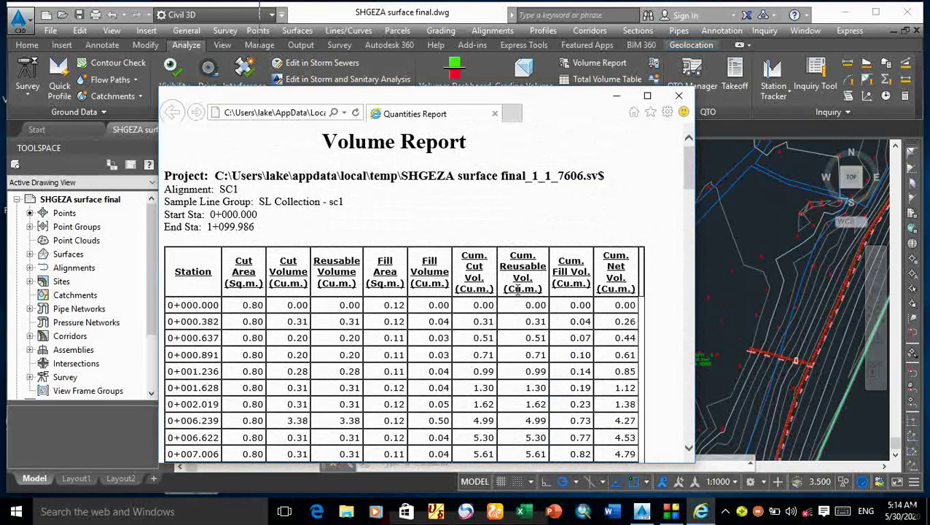
{"action": "scroll", "coordinate": [474, 310], "scroll_direction": "down", "scroll_amount": 12}
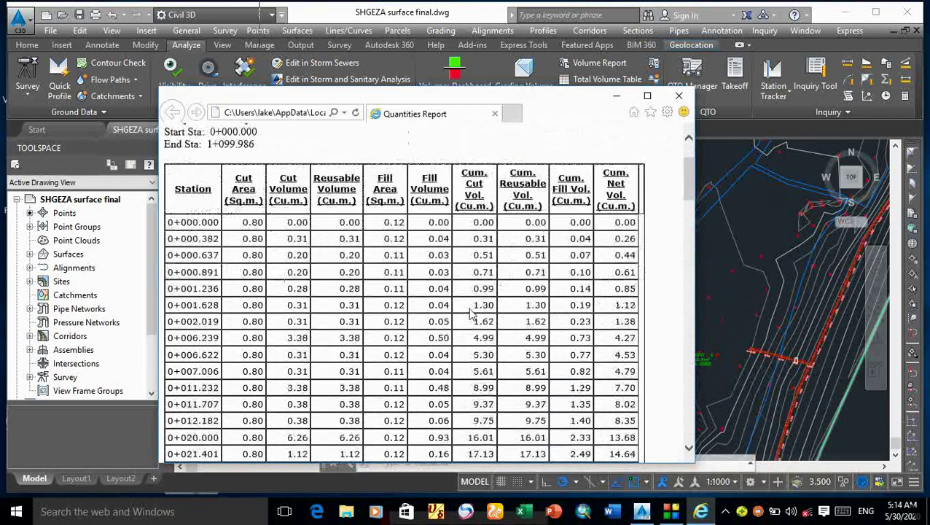
{"action": "scroll", "coordinate": [474, 310], "scroll_direction": "down", "scroll_amount": 15}
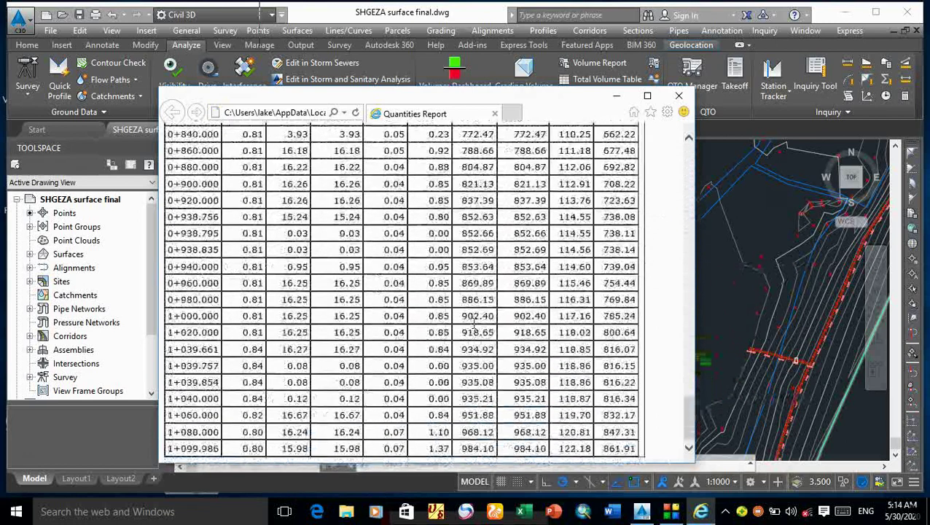
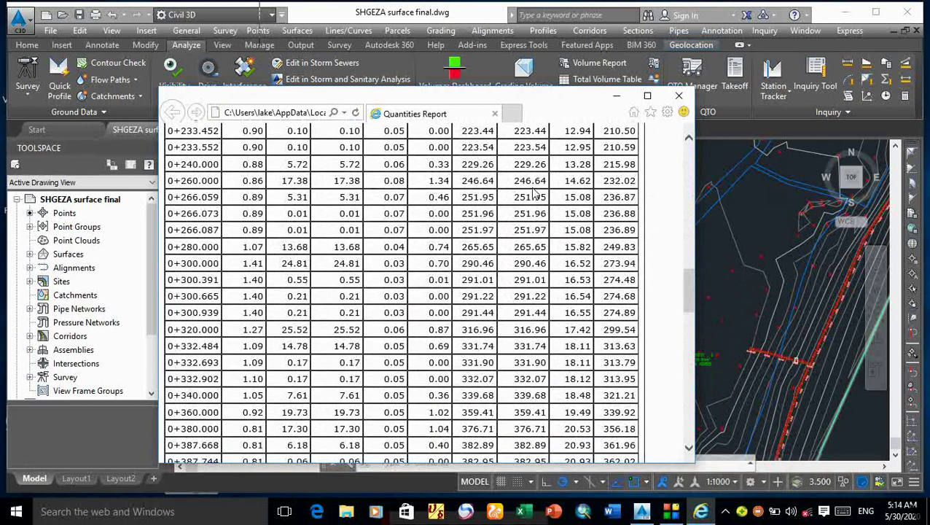
Copy the entire contents of the volume report and minimize the report window
{"action": "key", "text": "ctrl+a"}
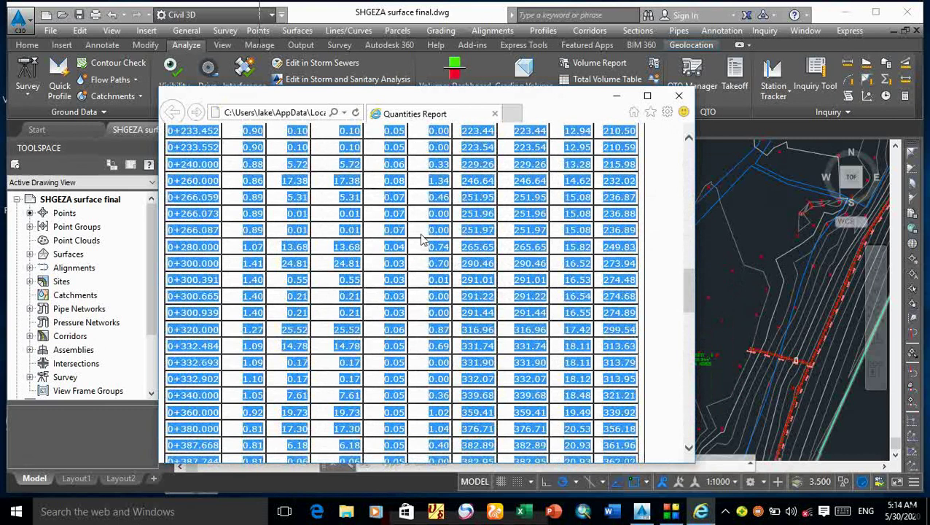
{"action": "right_click", "coordinate": [479, 193]}
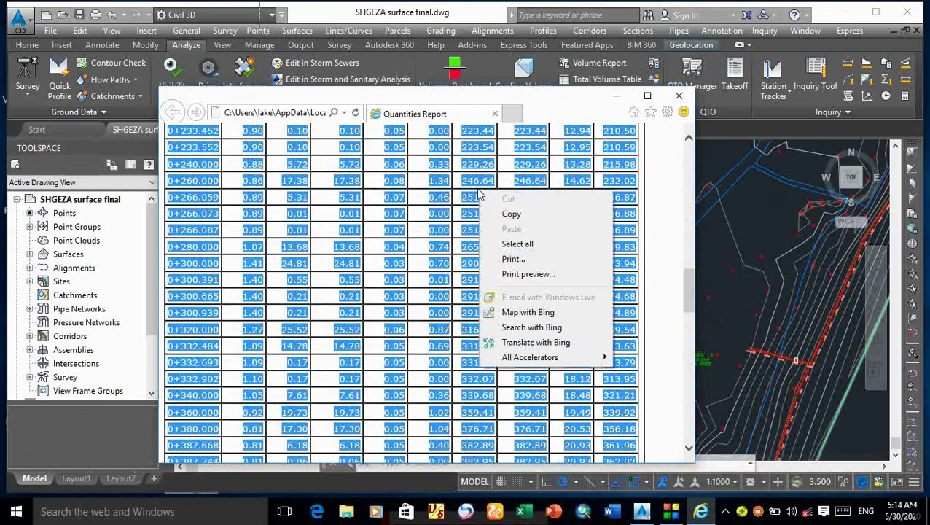
{"action": "left_click", "coordinate": [522, 214]}
{"action": "left_click", "coordinate": [616, 97]}
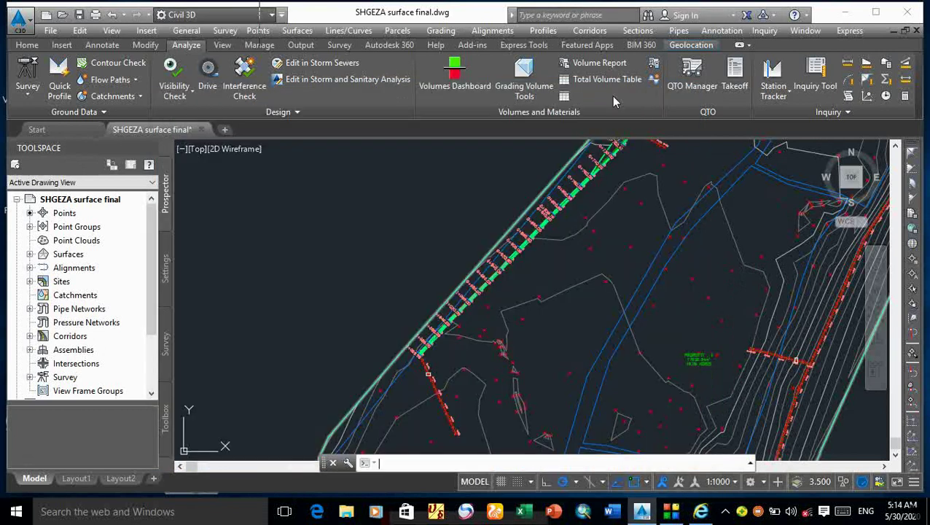
Switch to Excel, create a blank workbook and paste the copied volume report at cell A1 with its source formatting
{"action": "left_click", "coordinate": [523, 514]}
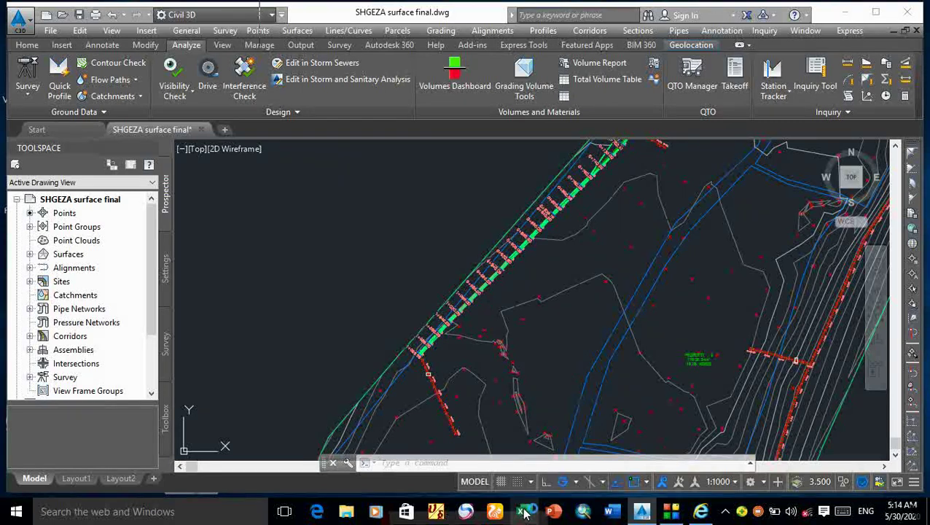
{"action": "scroll", "coordinate": [501, 355], "scroll_direction": "down", "scroll_amount": 3}
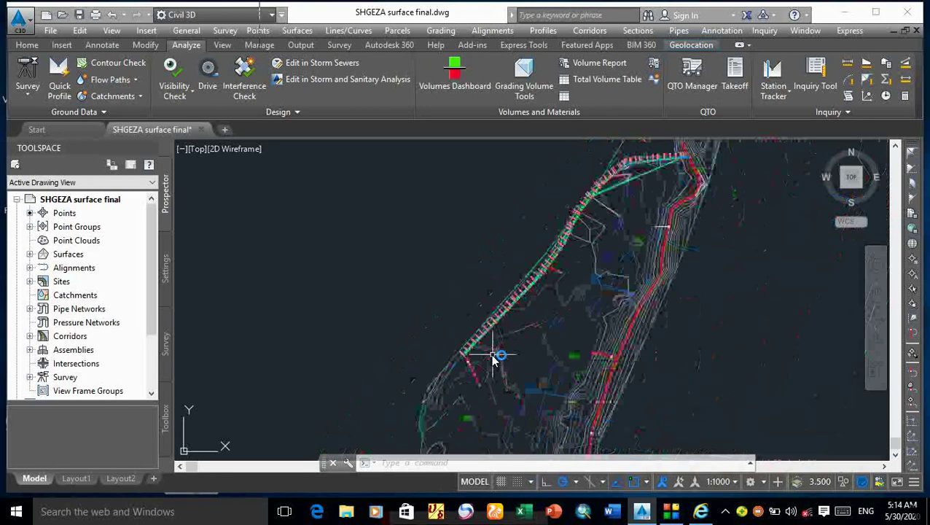
{"action": "scroll", "coordinate": [570, 260], "scroll_direction": "up", "scroll_amount": 5}
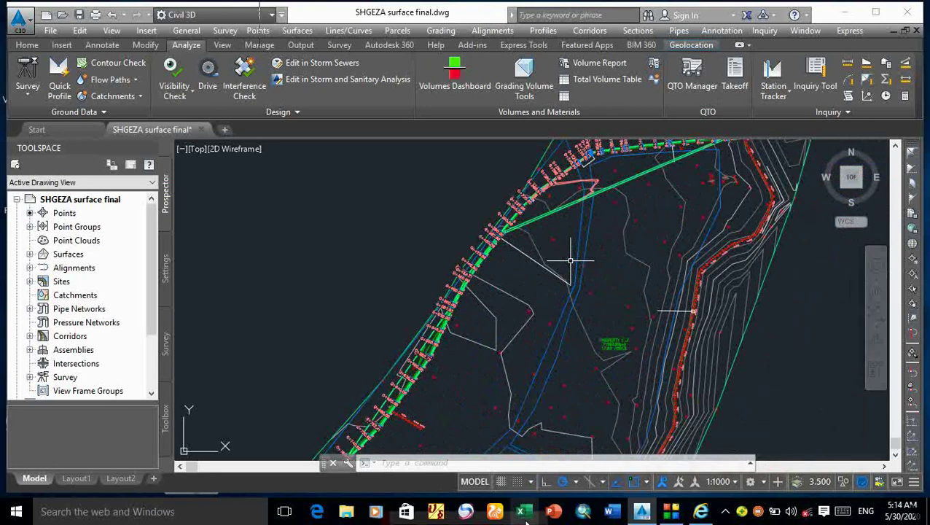
{"action": "left_click", "coordinate": [524, 512]}
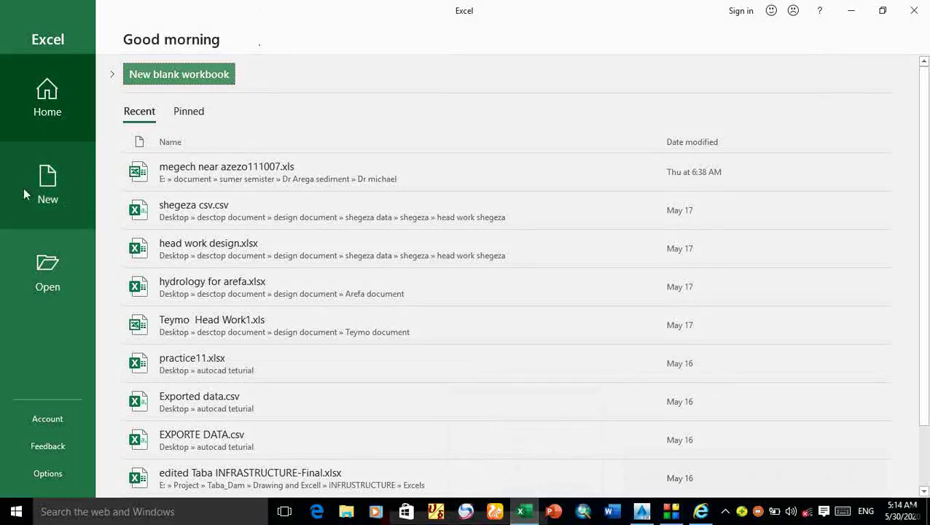
{"action": "left_click", "coordinate": [47, 184]}
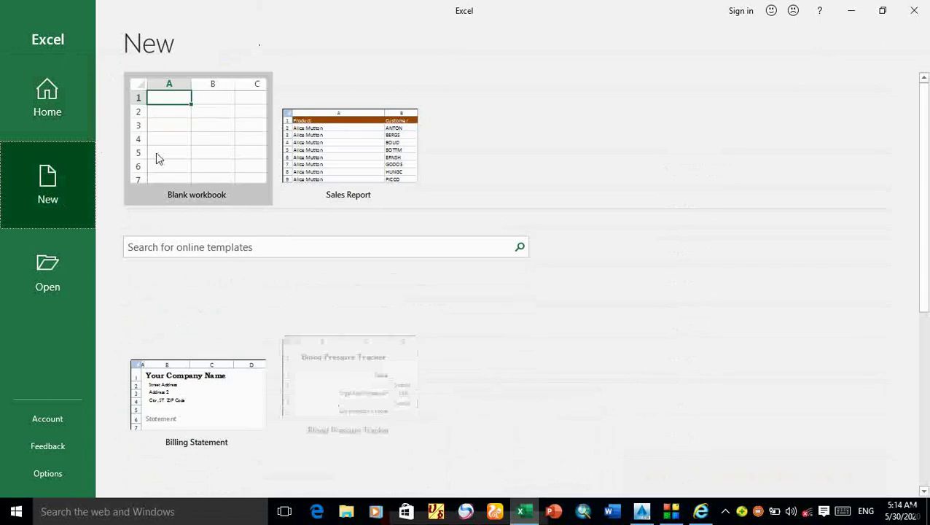
{"action": "left_click", "coordinate": [173, 156]}
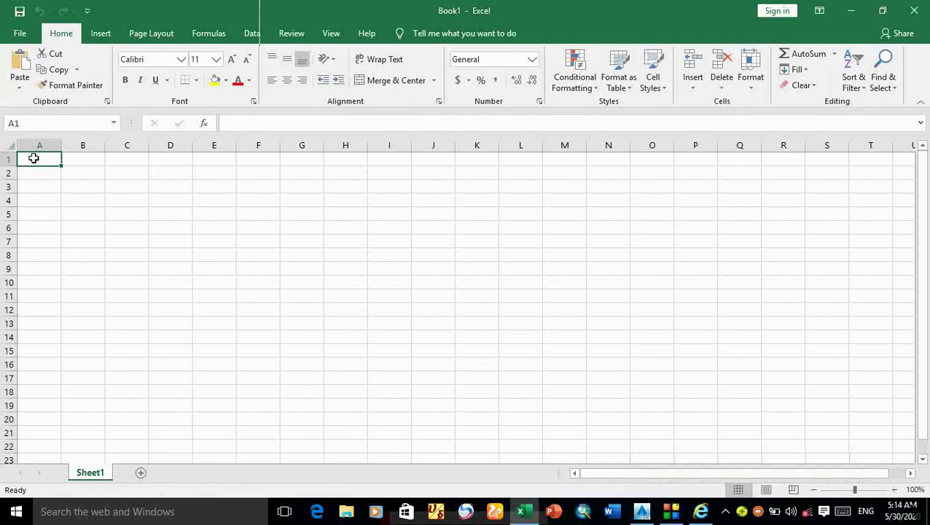
{"action": "right_click", "coordinate": [33, 158]}
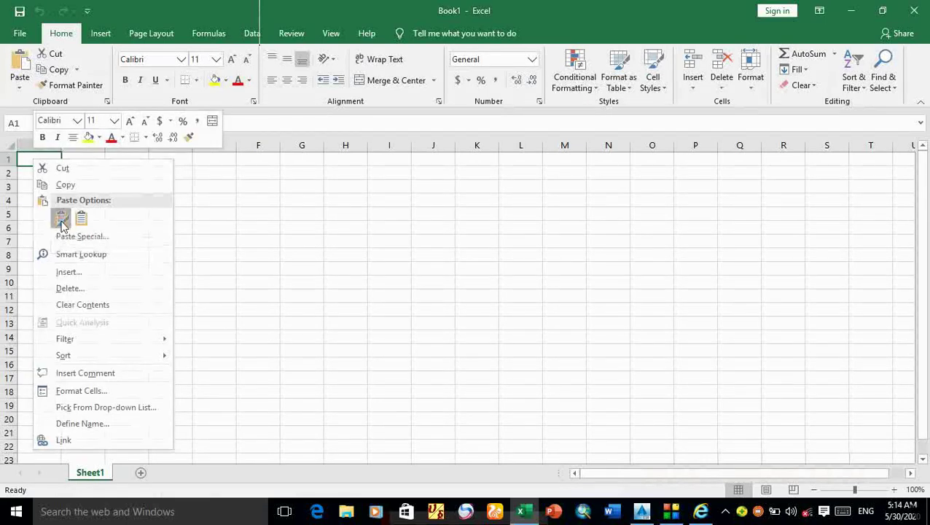
{"action": "left_click", "coordinate": [62, 218]}
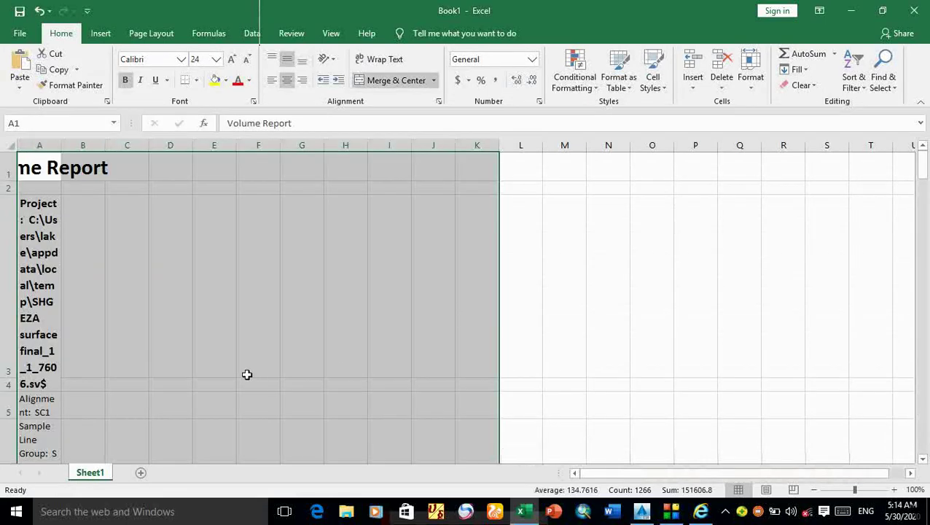
Review the pasted volume report down to its last stations, then return to the Civil 3D drawing
{"action": "scroll", "coordinate": [247, 376], "scroll_direction": "down", "scroll_amount": 3}
{"action": "scroll", "coordinate": [237, 356], "scroll_direction": "up", "scroll_amount": 1}
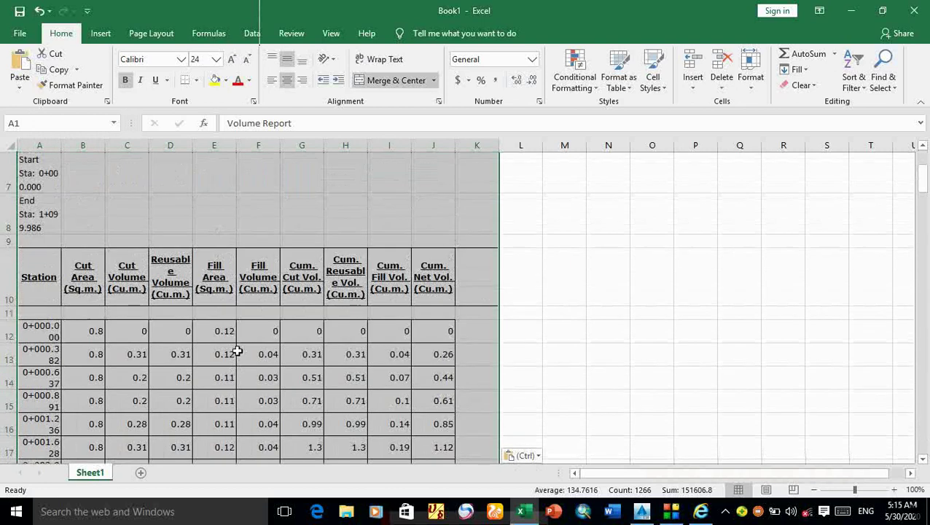
{"action": "scroll", "coordinate": [237, 353], "scroll_direction": "down", "scroll_amount": 1}
{"action": "scroll", "coordinate": [222, 349], "scroll_direction": "down", "scroll_amount": 1}
{"action": "scroll", "coordinate": [223, 348], "scroll_direction": "up", "scroll_amount": 2}
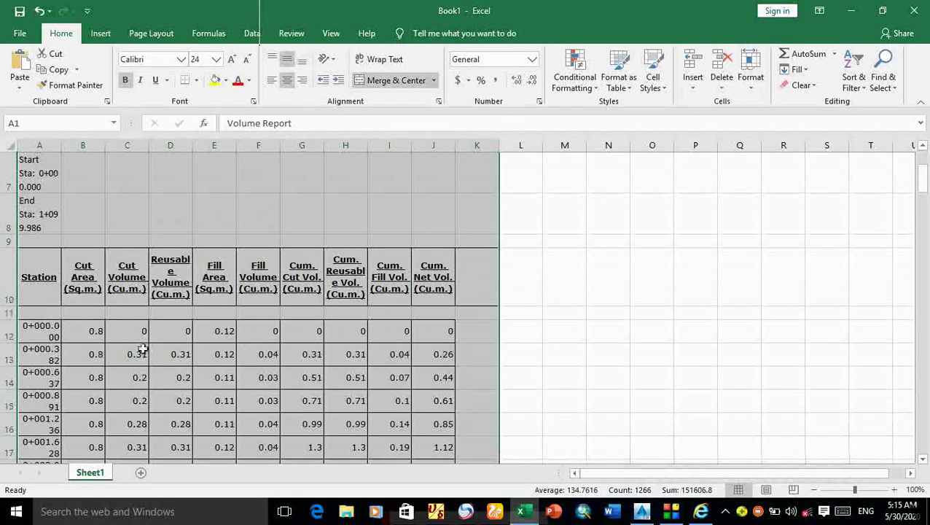
{"action": "scroll", "coordinate": [381, 331], "scroll_direction": "down", "scroll_amount": 20}
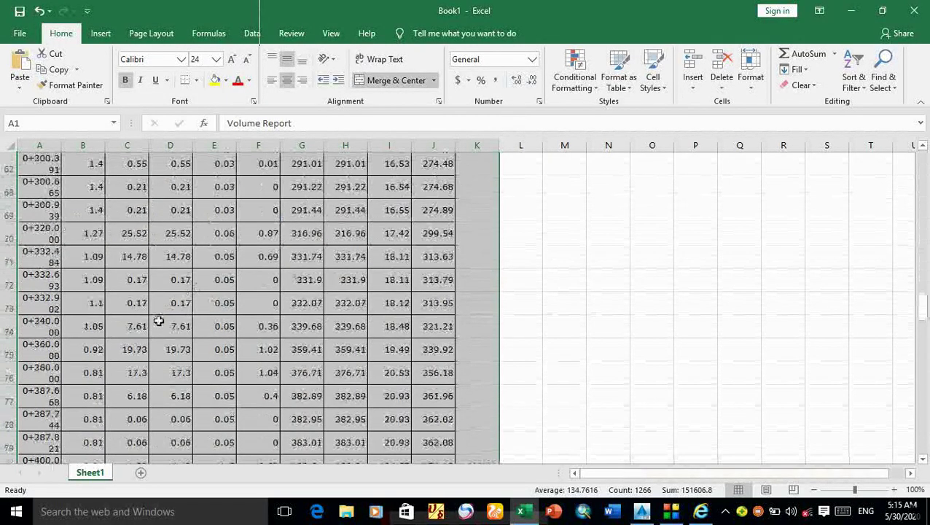
{"action": "scroll", "coordinate": [153, 326], "scroll_direction": "down", "scroll_amount": 11}
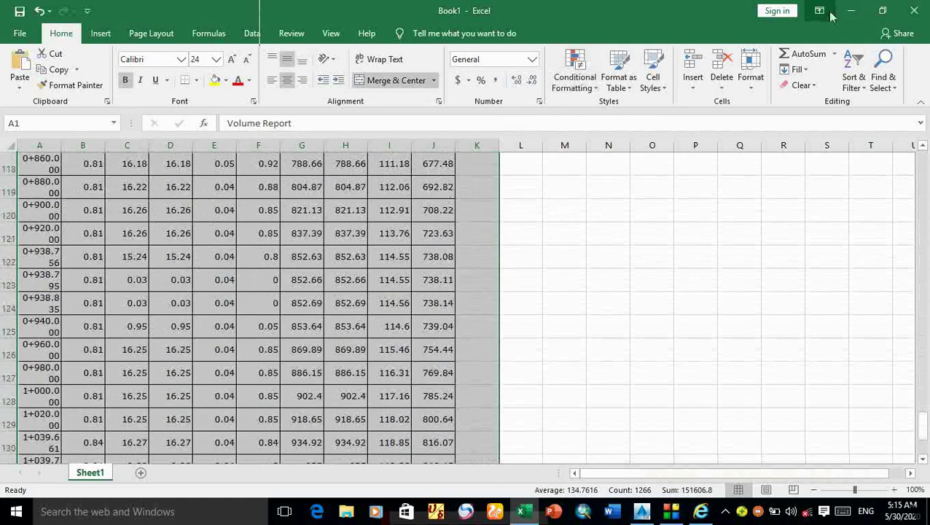
{"action": "scroll", "coordinate": [404, 267], "scroll_direction": "down", "scroll_amount": 5}
{"action": "scroll", "coordinate": [405, 266], "scroll_direction": "up", "scroll_amount": 4}
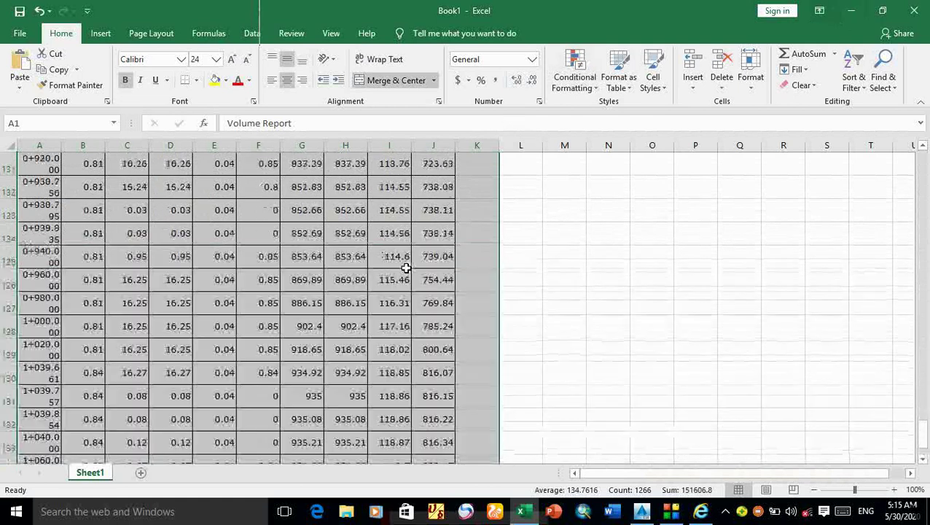
{"action": "left_click", "coordinate": [851, 20]}
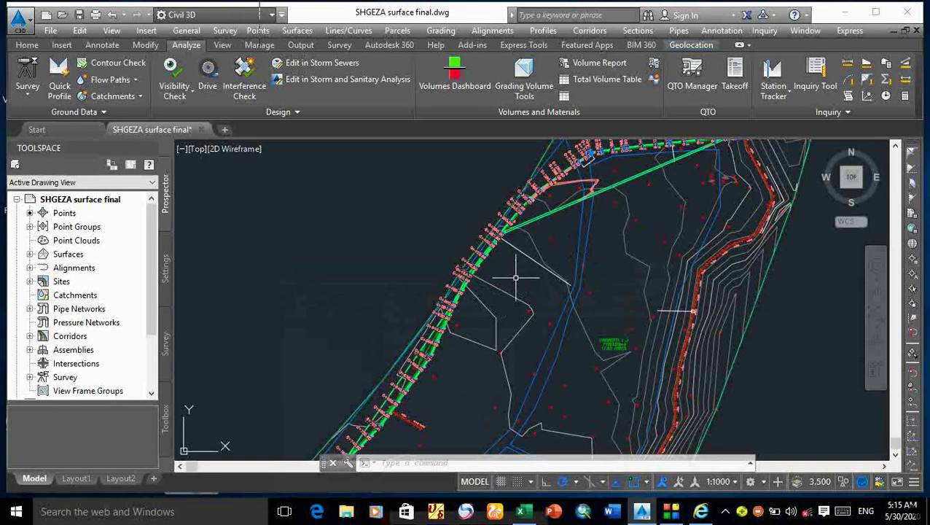
{"action": "scroll", "coordinate": [539, 233], "scroll_direction": "down", "scroll_amount": 4}
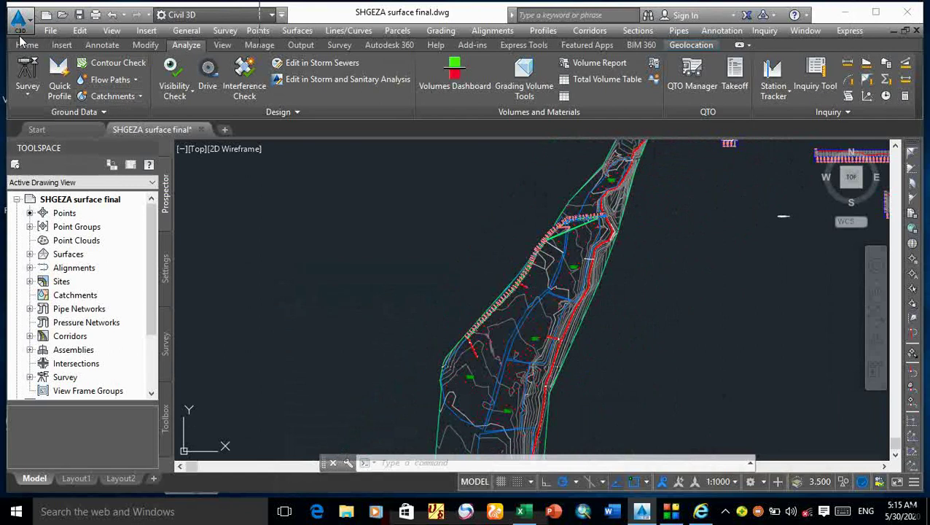
{"action": "left_click", "coordinate": [27, 45]}
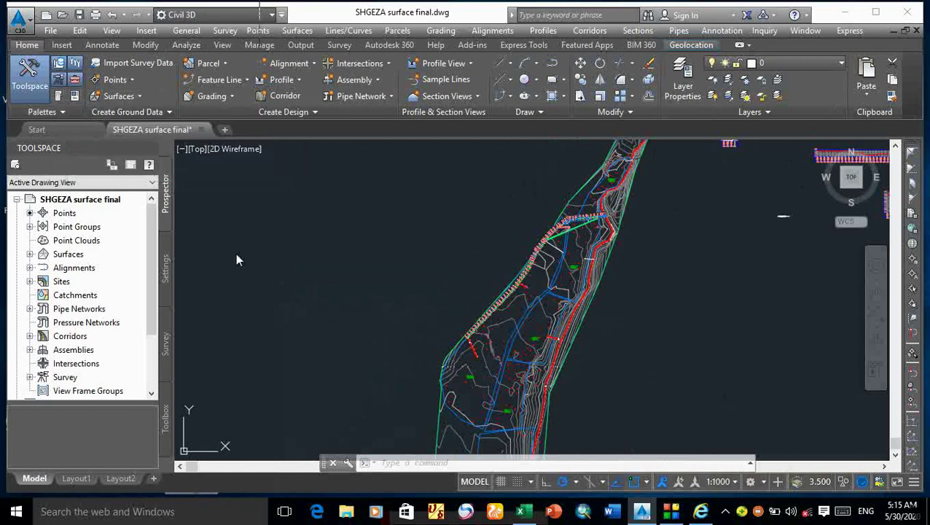
{"action": "scroll", "coordinate": [529, 275], "scroll_direction": "up", "scroll_amount": 6}
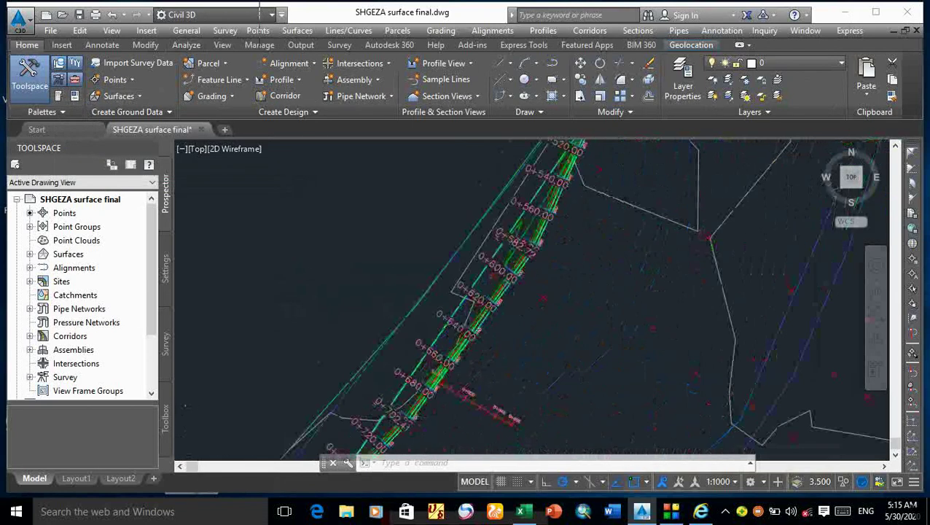
{"action": "scroll", "coordinate": [584, 204], "scroll_direction": "down", "scroll_amount": 8}
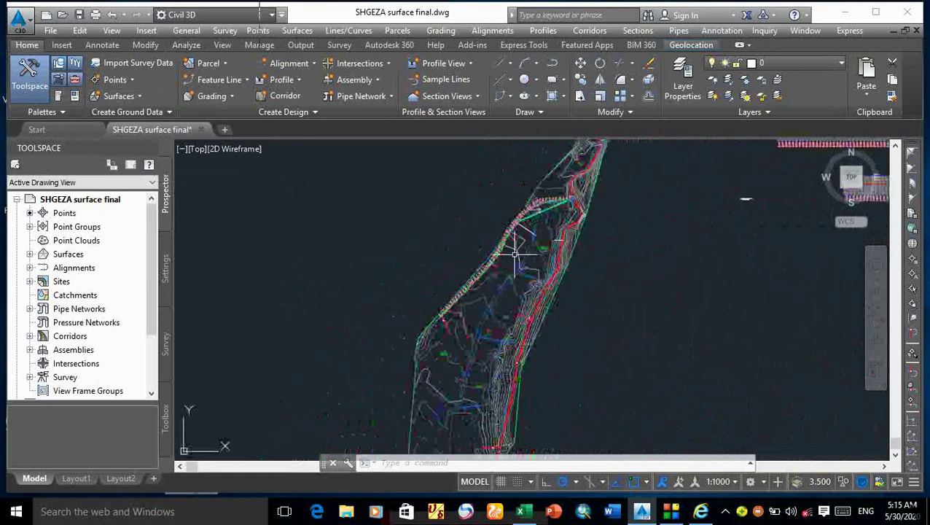
{"action": "scroll", "coordinate": [573, 194], "scroll_direction": "up", "scroll_amount": 5}
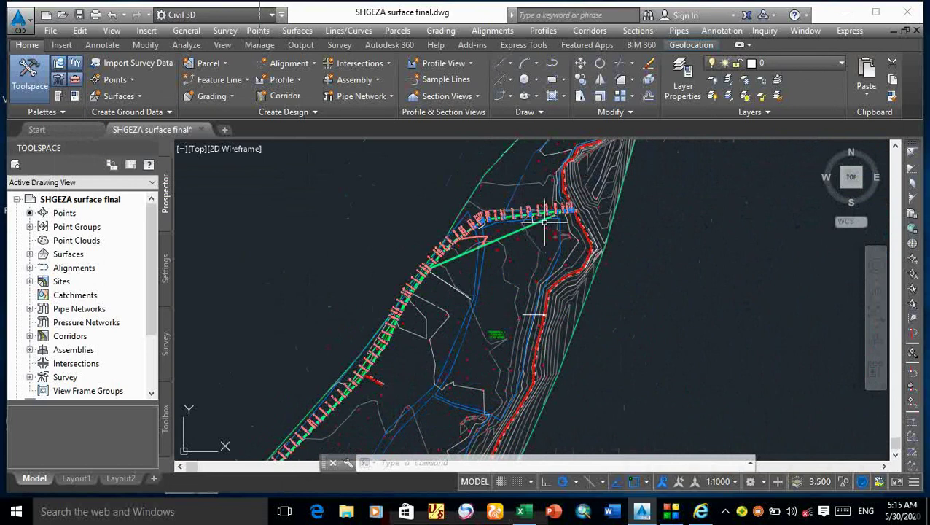
{"action": "scroll", "coordinate": [545, 223], "scroll_direction": "up", "scroll_amount": 4}
{"action": "scroll", "coordinate": [618, 181], "scroll_direction": "down", "scroll_amount": 3}
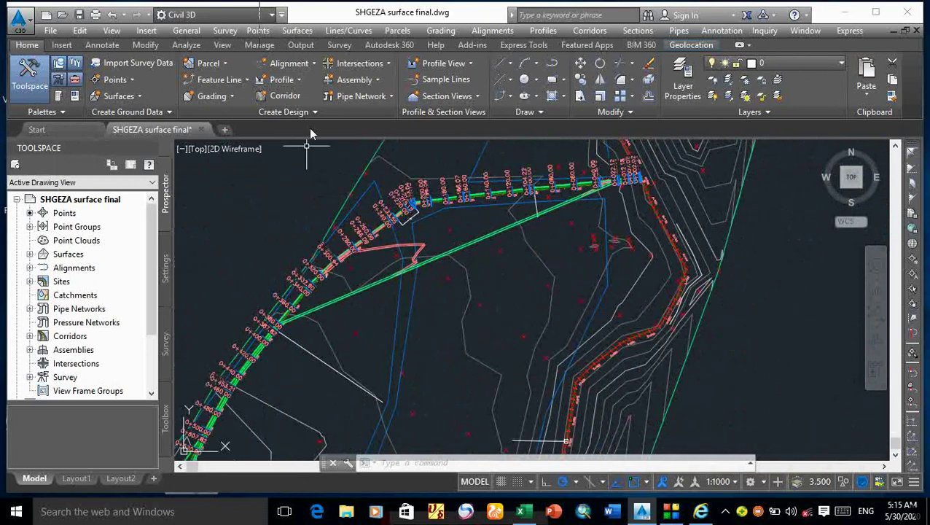
{"action": "left_click", "coordinate": [186, 45]}
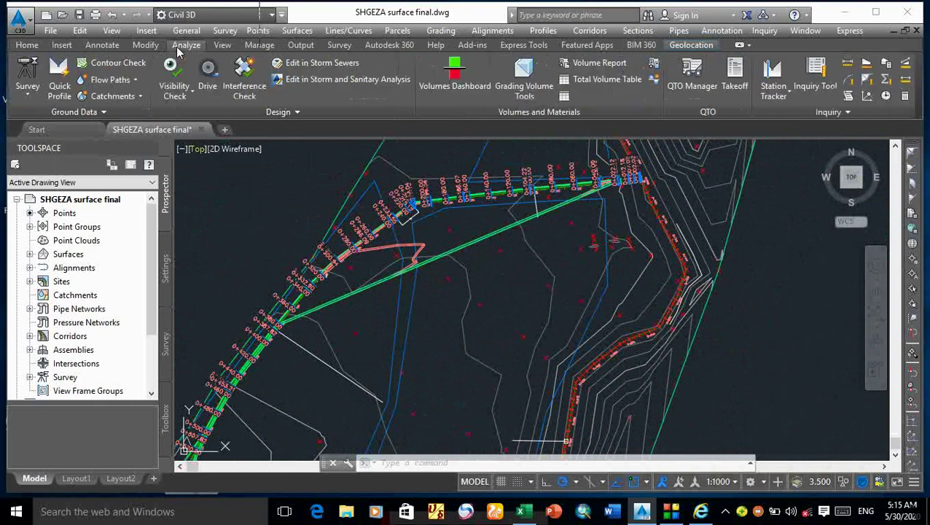
{"action": "left_click", "coordinate": [209, 67]}
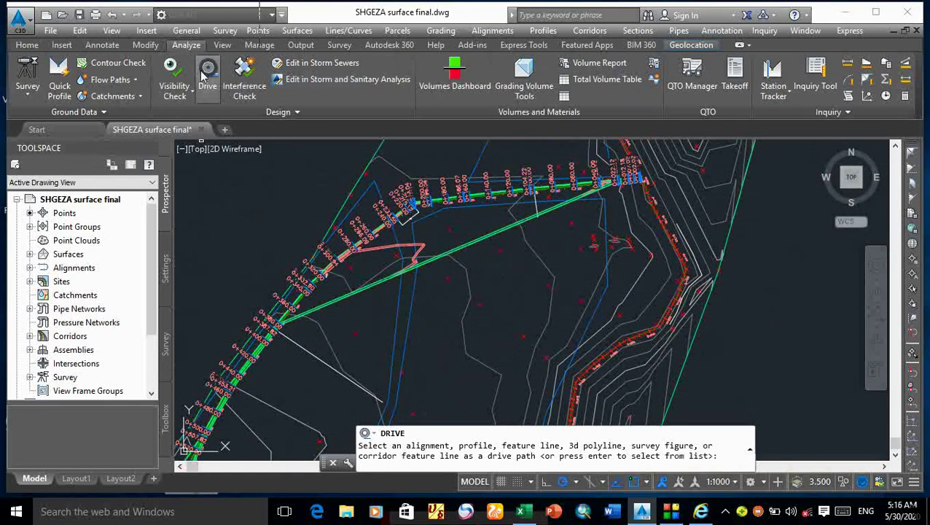
{"action": "key", "text": "Return"}
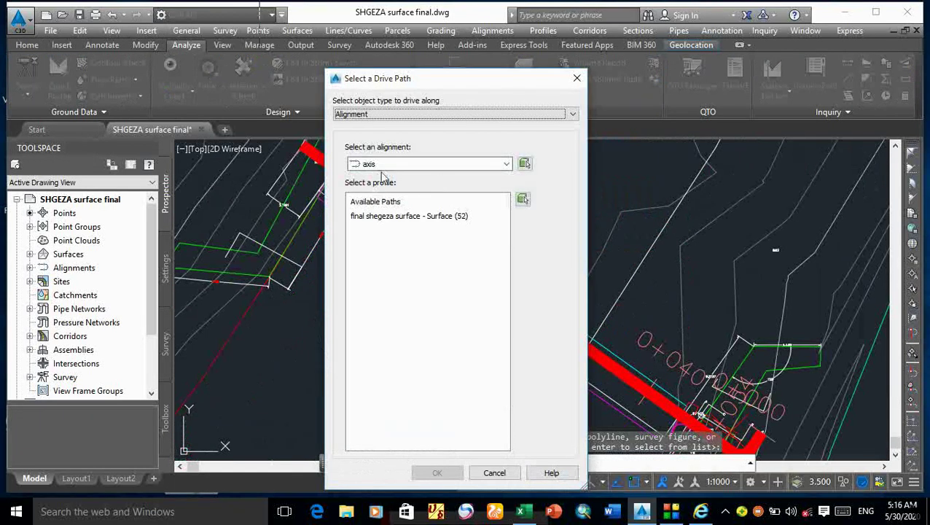
{"action": "left_click", "coordinate": [507, 164]}
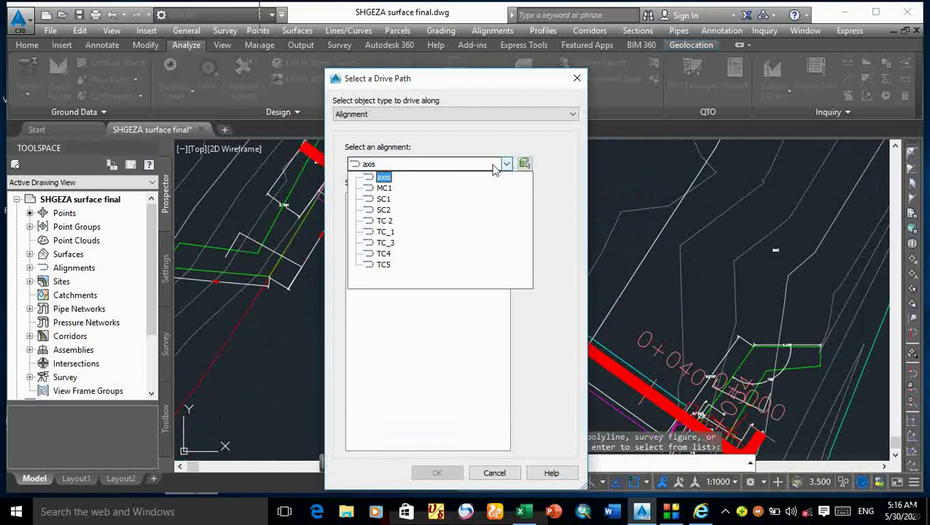
{"action": "left_click", "coordinate": [377, 199]}
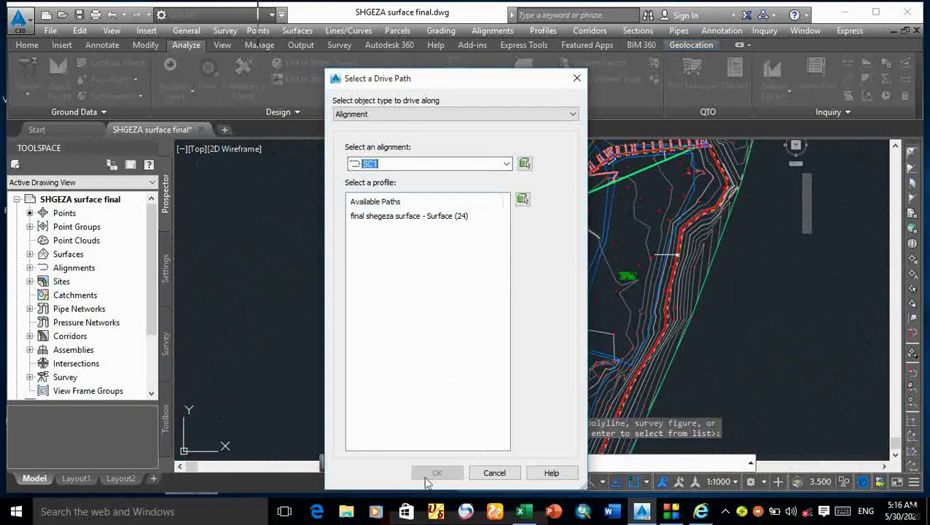
{"action": "left_click", "coordinate": [492, 473]}
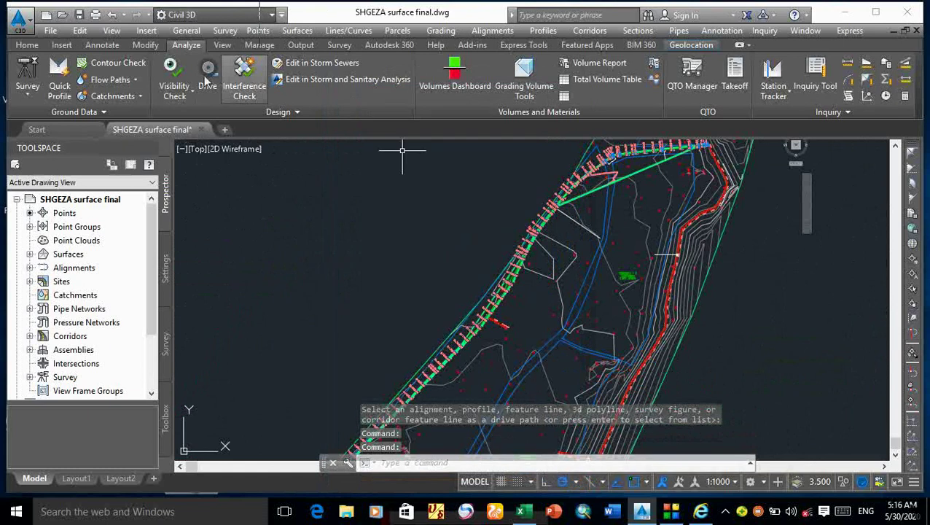
Start a Drive along the SC1 alignment, using its final shegeza surface profile as the path
{"action": "left_click", "coordinate": [209, 81]}
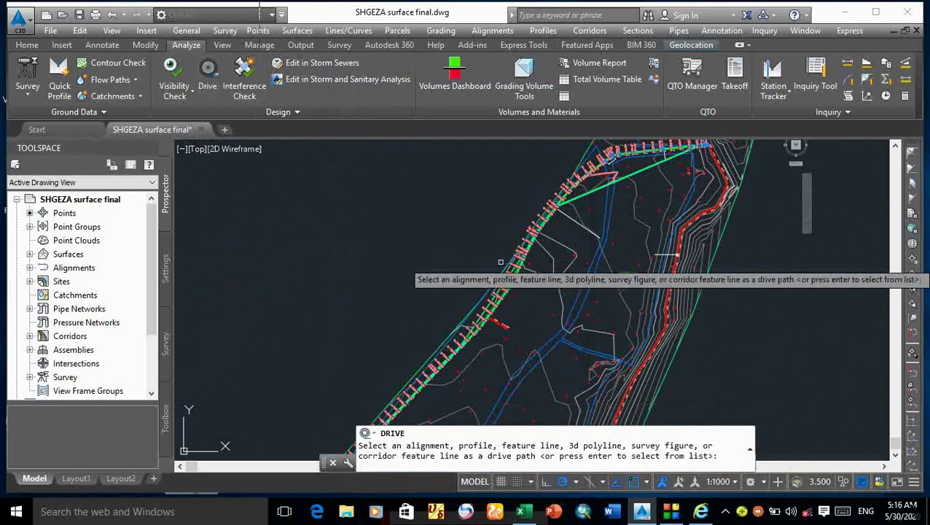
{"action": "scroll", "coordinate": [496, 269], "scroll_direction": "up", "scroll_amount": 5}
{"action": "scroll", "coordinate": [497, 270], "scroll_direction": "up", "scroll_amount": 5}
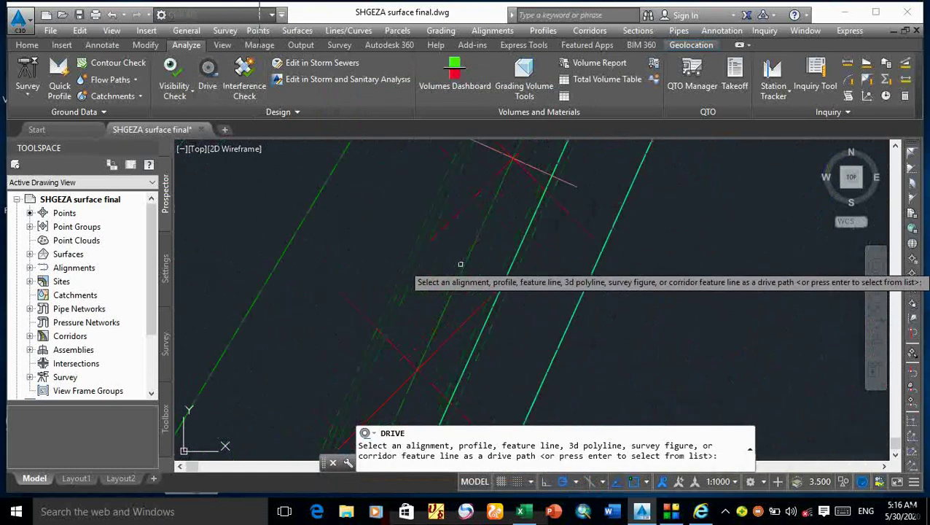
{"action": "left_click", "coordinate": [467, 262]}
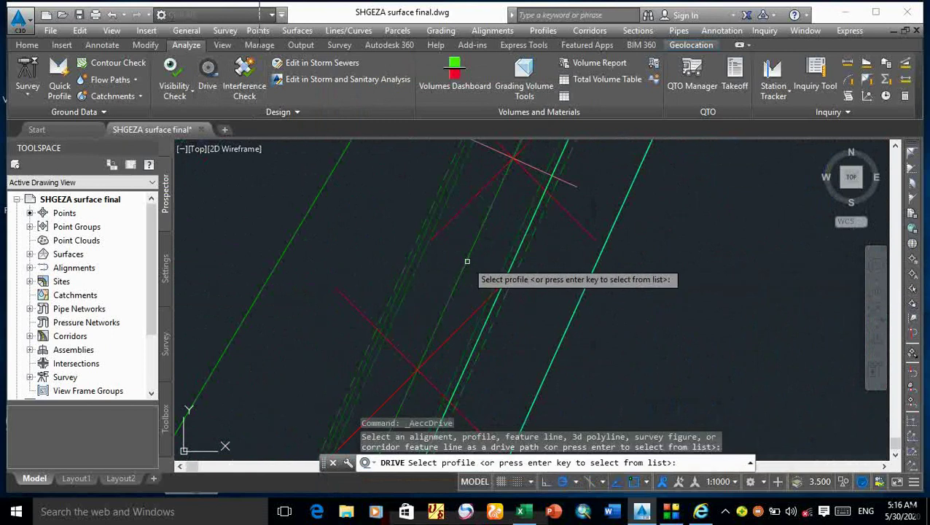
{"action": "key", "text": "Return"}
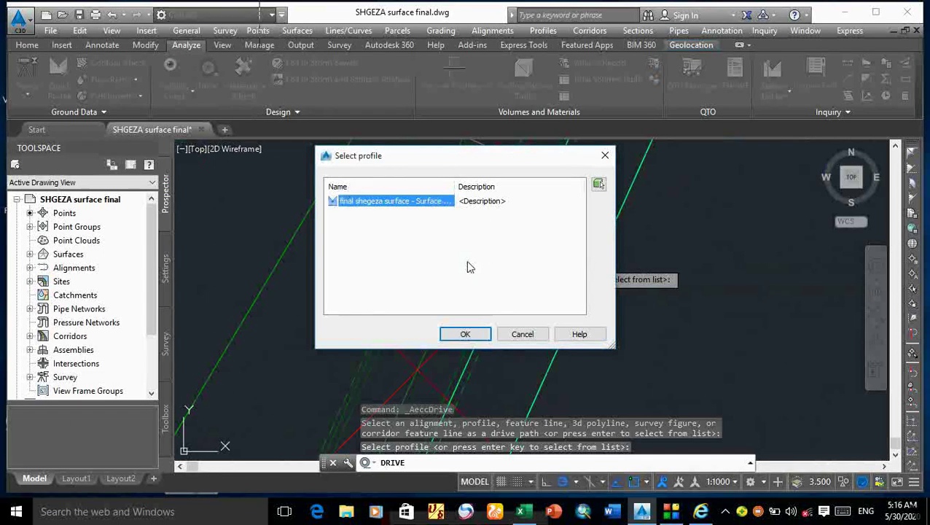
{"action": "left_click", "coordinate": [457, 336]}
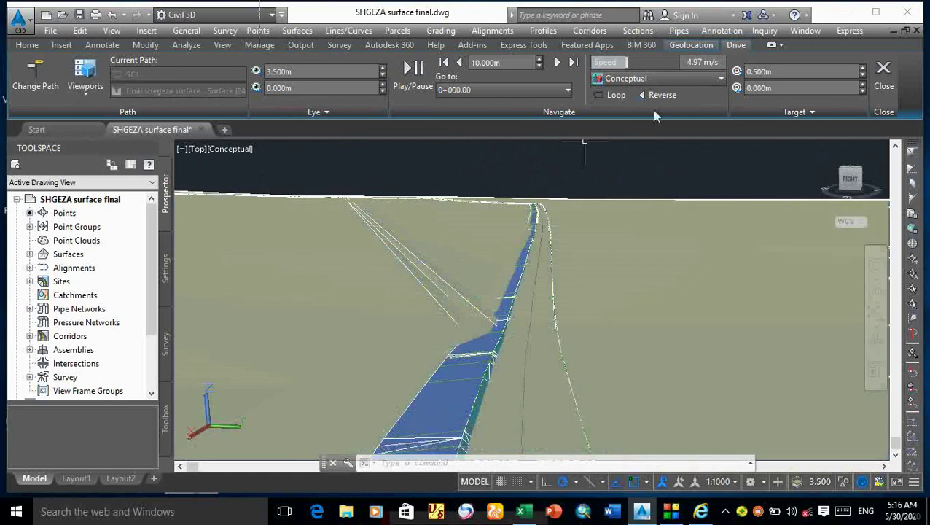
Set the drive's visual style to 3dWireframe and play the drive along the SC1 corridor
{"action": "left_click", "coordinate": [722, 79]}
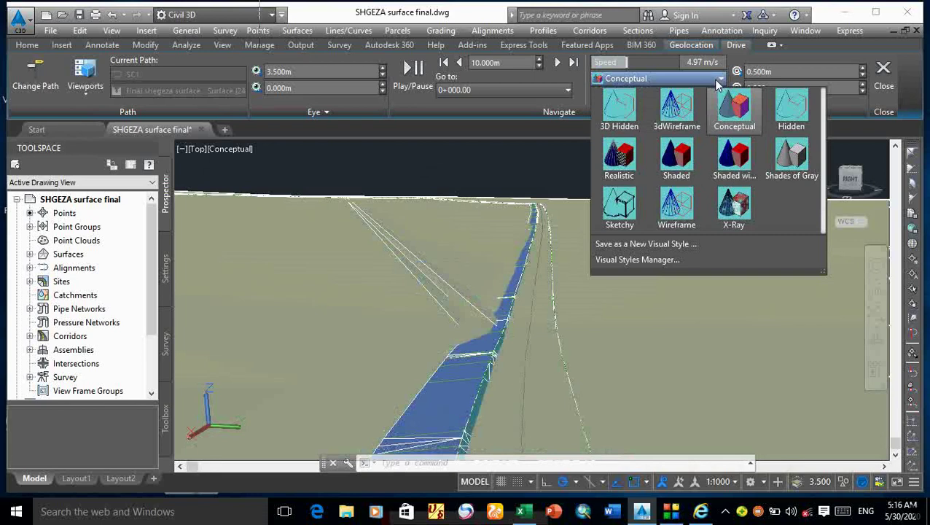
{"action": "left_click", "coordinate": [674, 110]}
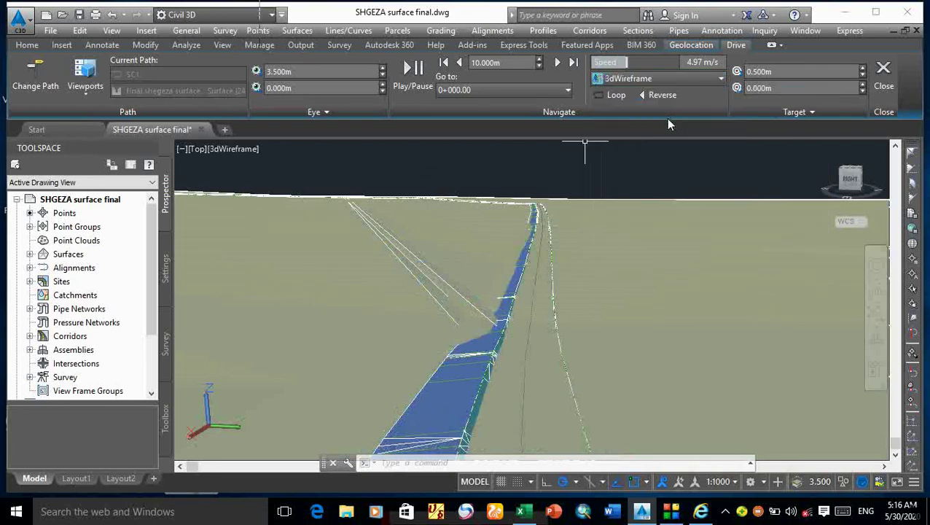
{"action": "left_click", "coordinate": [405, 71]}
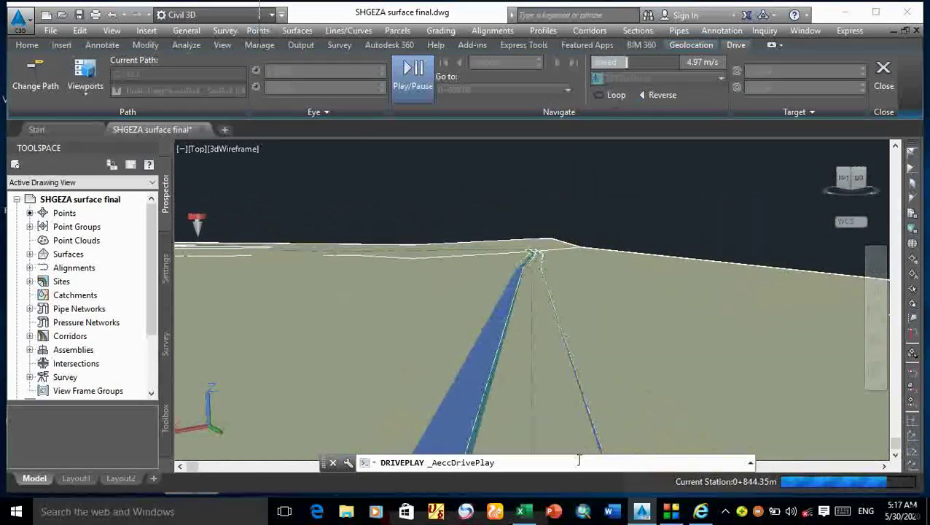
Bring up the Quantities Report window, clear its text selection and minimize it again
{"action": "mouse_move", "coordinate": [642, 511]}
{"action": "mouse_move", "coordinate": [700, 512]}
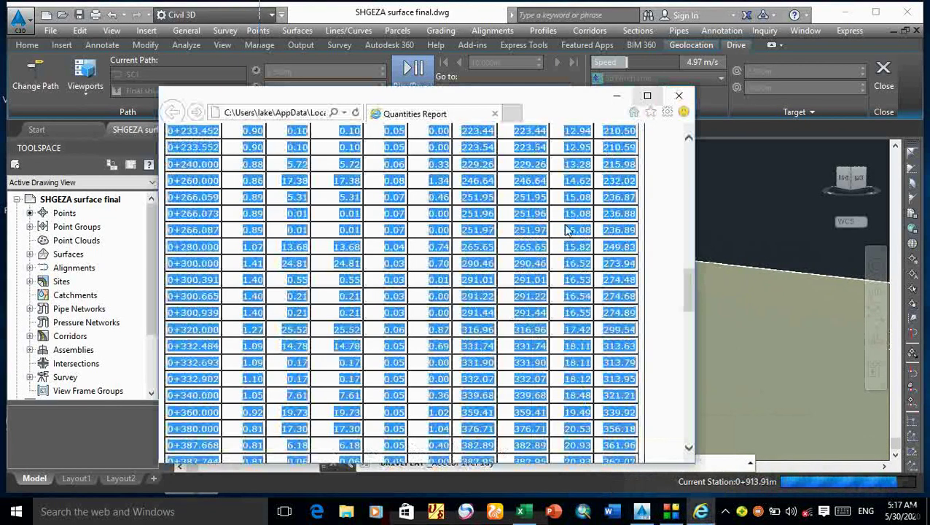
{"action": "left_click", "coordinate": [562, 246]}
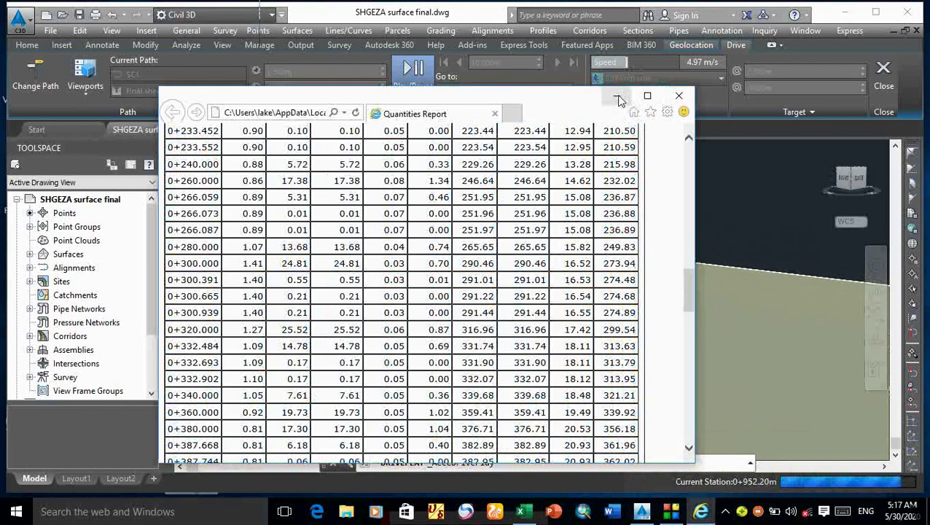
{"action": "left_click", "coordinate": [618, 100]}
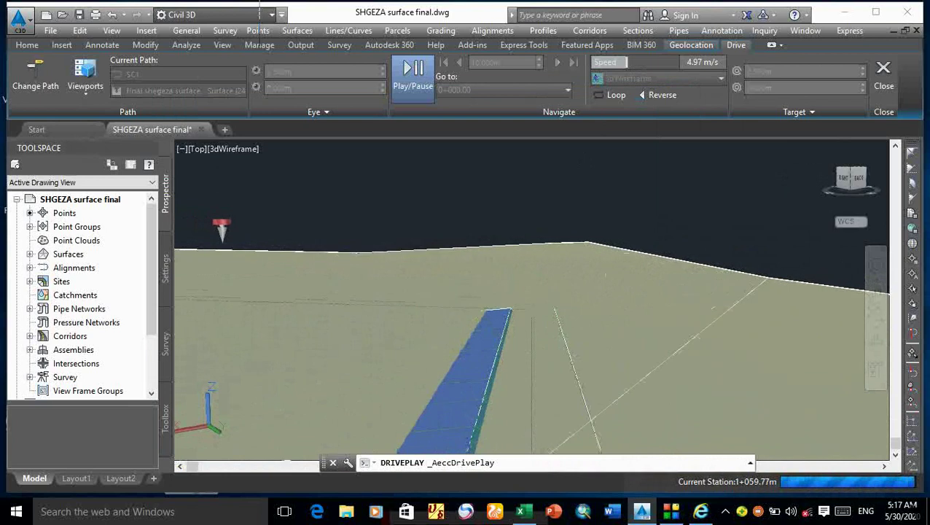
Switch to the Book1 workbook in Excel, examine the cut, fill and cumulative volumes across all stations, and minimize it
{"action": "key", "text": "super+d"}
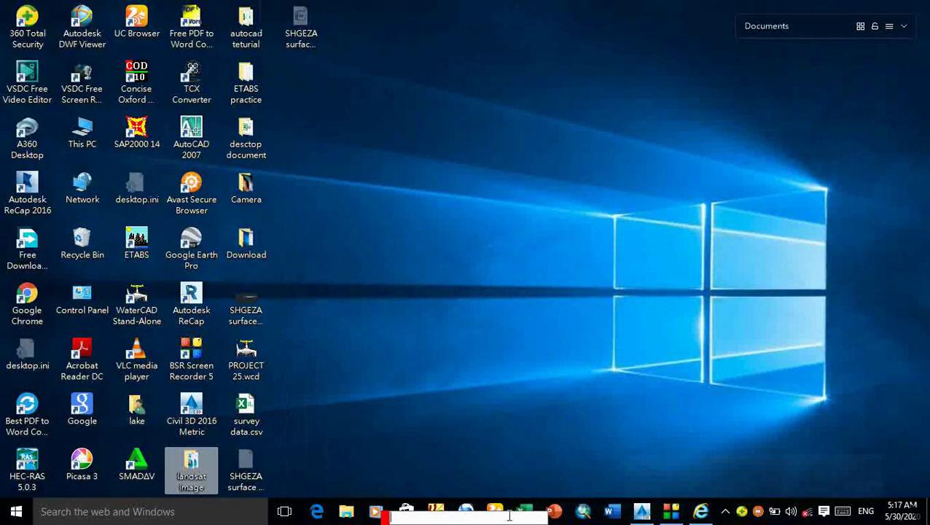
{"action": "mouse_move", "coordinate": [527, 514]}
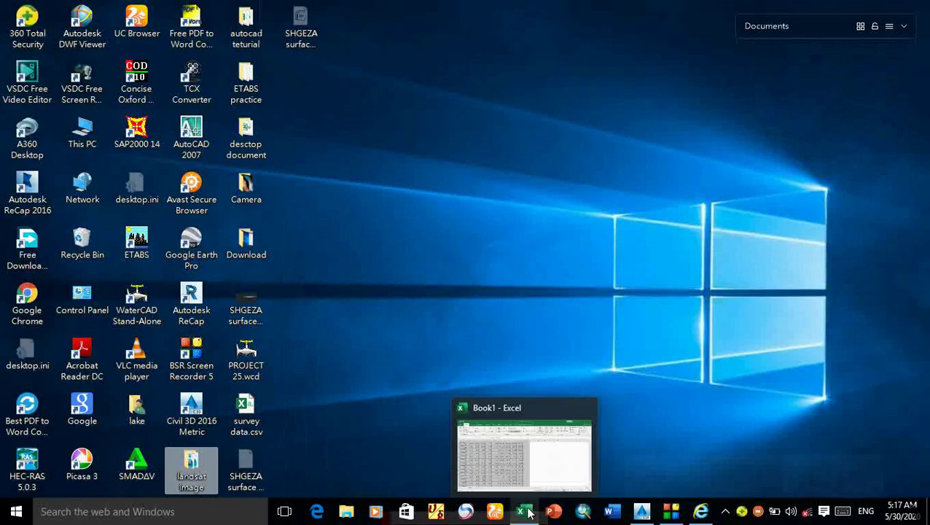
{"action": "left_click", "coordinate": [516, 445]}
{"action": "scroll", "coordinate": [322, 314], "scroll_direction": "down", "scroll_amount": 5}
{"action": "scroll", "coordinate": [322, 313], "scroll_direction": "up", "scroll_amount": 18}
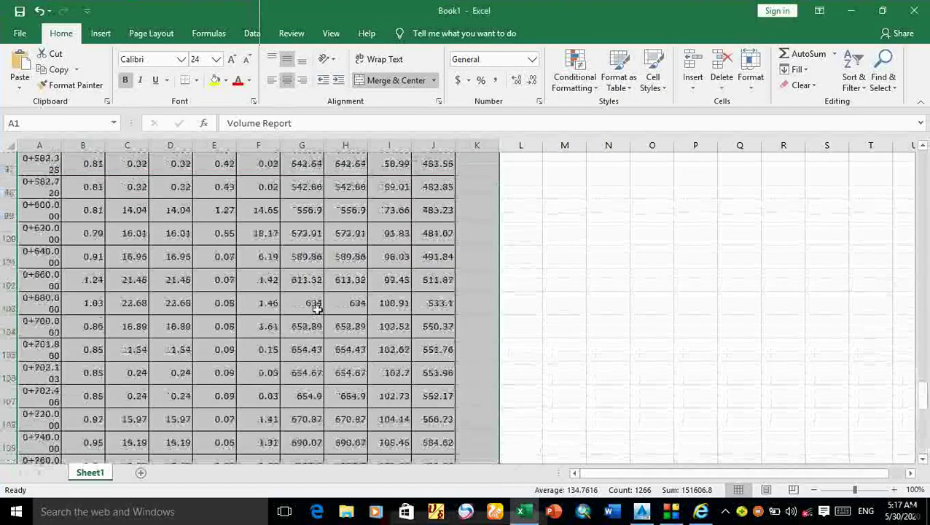
{"action": "scroll", "coordinate": [322, 304], "scroll_direction": "down", "scroll_amount": 18}
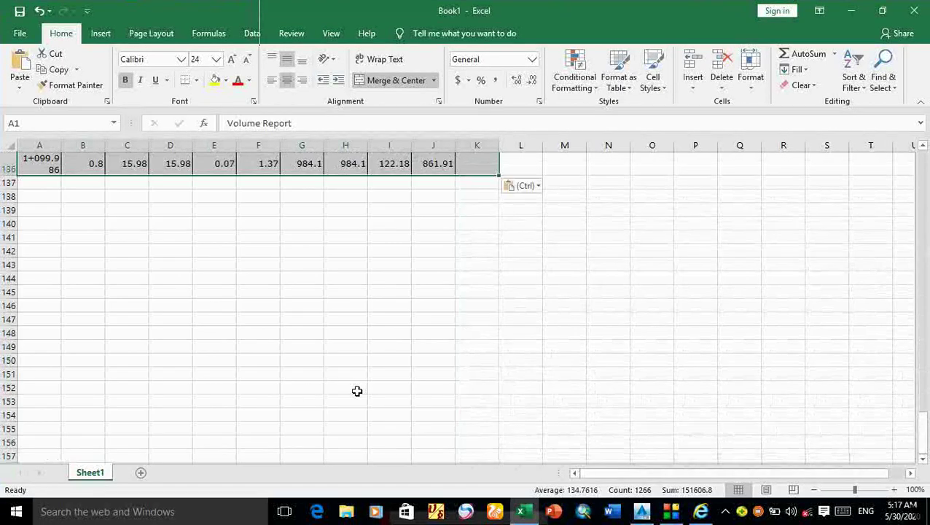
{"action": "scroll", "coordinate": [385, 334], "scroll_direction": "up", "scroll_amount": 2}
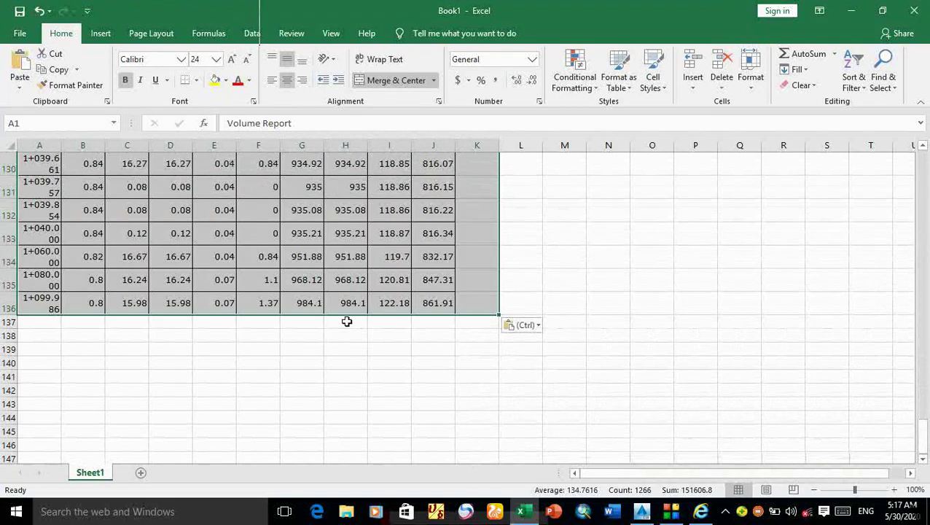
{"action": "scroll", "coordinate": [345, 333], "scroll_direction": "up", "scroll_amount": 20}
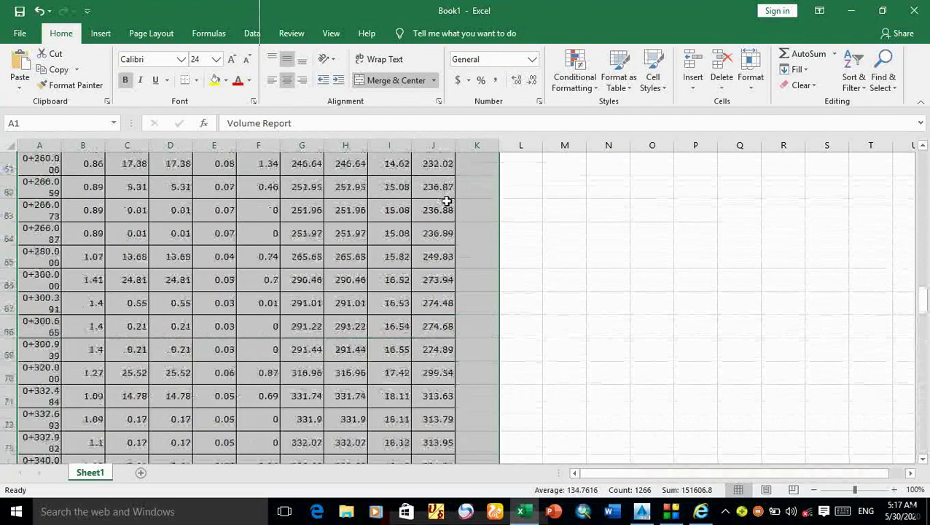
{"action": "scroll", "coordinate": [446, 200], "scroll_direction": "up", "scroll_amount": 8}
{"action": "scroll", "coordinate": [414, 343], "scroll_direction": "down", "scroll_amount": 3}
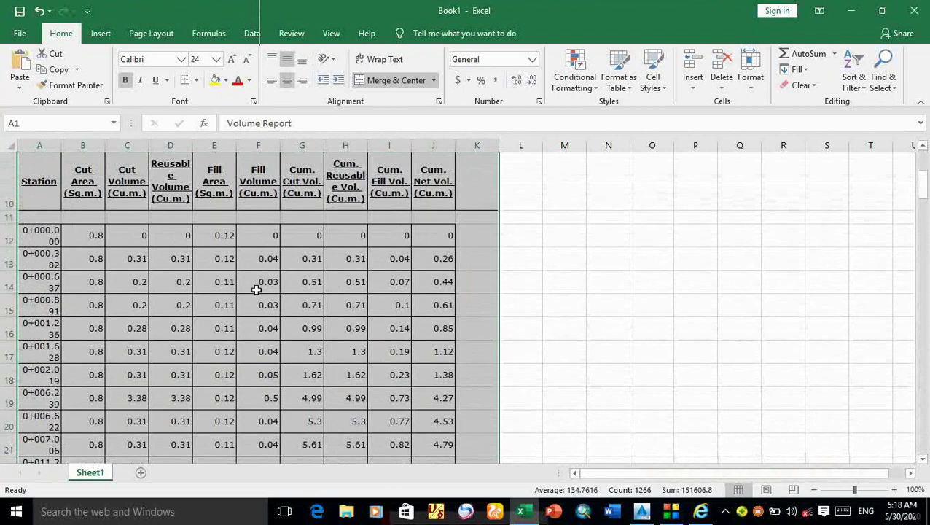
{"action": "scroll", "coordinate": [274, 236], "scroll_direction": "down", "scroll_amount": 19}
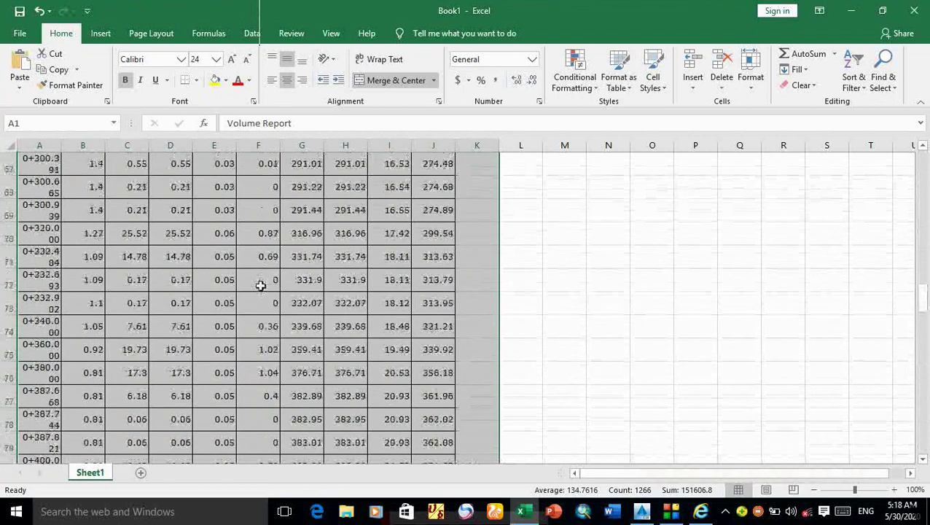
{"action": "scroll", "coordinate": [260, 286], "scroll_direction": "down", "scroll_amount": 9}
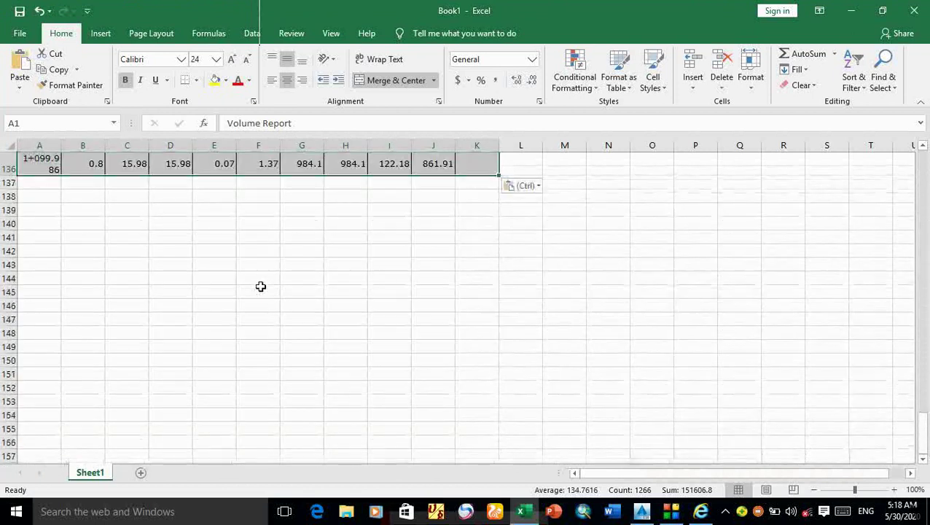
{"action": "scroll", "coordinate": [260, 286], "scroll_direction": "up", "scroll_amount": 1}
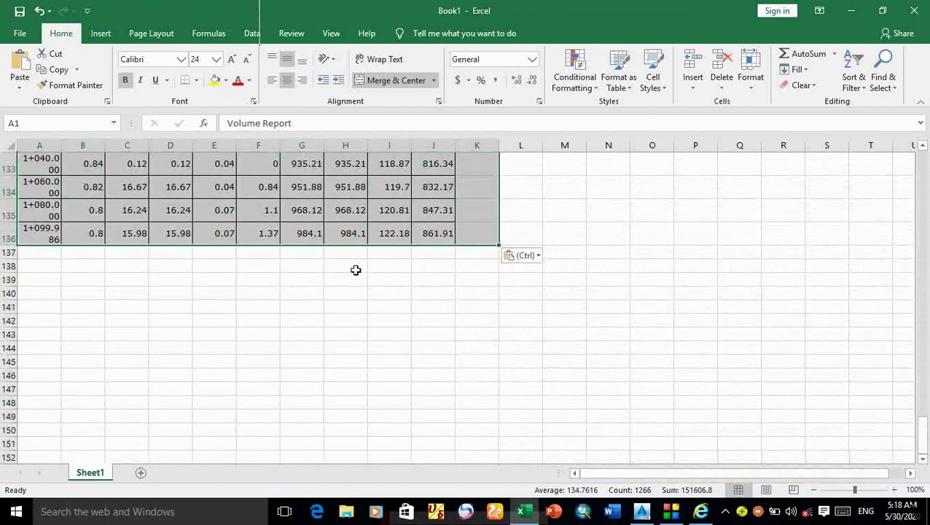
{"action": "scroll", "coordinate": [391, 253], "scroll_direction": "up", "scroll_amount": 3}
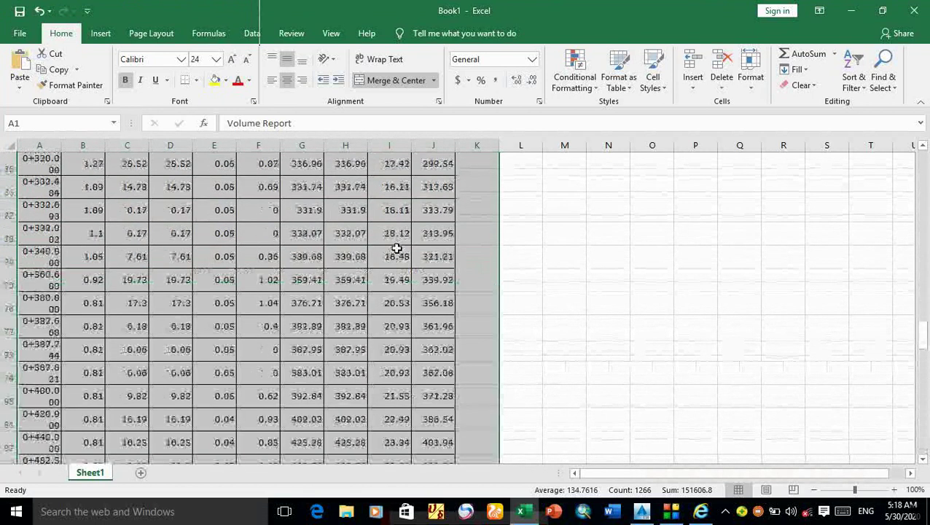
{"action": "scroll", "coordinate": [396, 249], "scroll_direction": "up", "scroll_amount": 5}
{"action": "scroll", "coordinate": [397, 246], "scroll_direction": "up", "scroll_amount": 6}
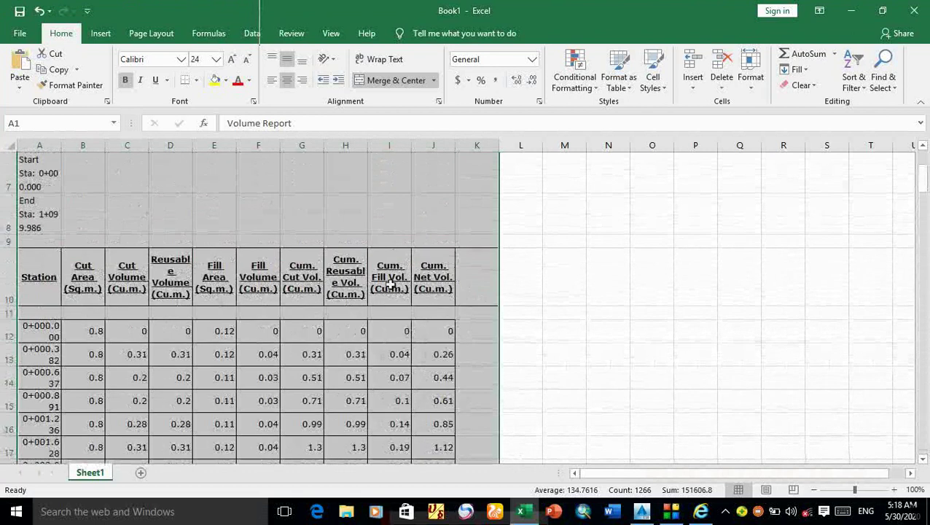
{"action": "scroll", "coordinate": [393, 287], "scroll_direction": "down", "scroll_amount": 20}
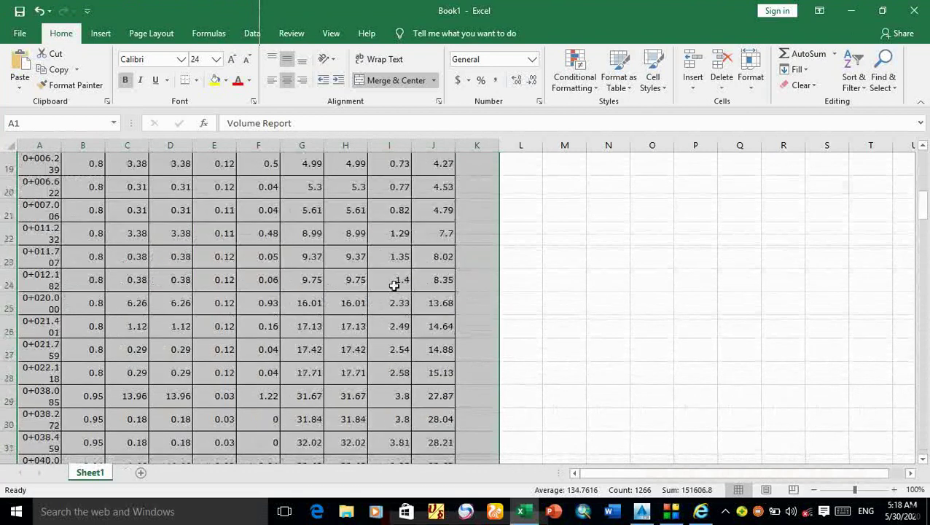
{"action": "scroll", "coordinate": [394, 304], "scroll_direction": "down", "scroll_amount": 11}
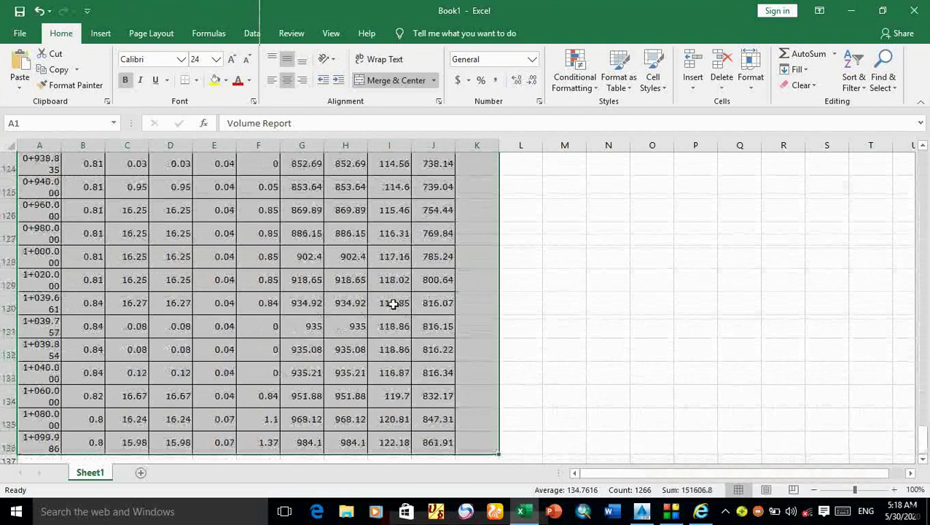
{"action": "scroll", "coordinate": [395, 291], "scroll_direction": "up", "scroll_amount": 2}
{"action": "scroll", "coordinate": [358, 343], "scroll_direction": "up", "scroll_amount": 20}
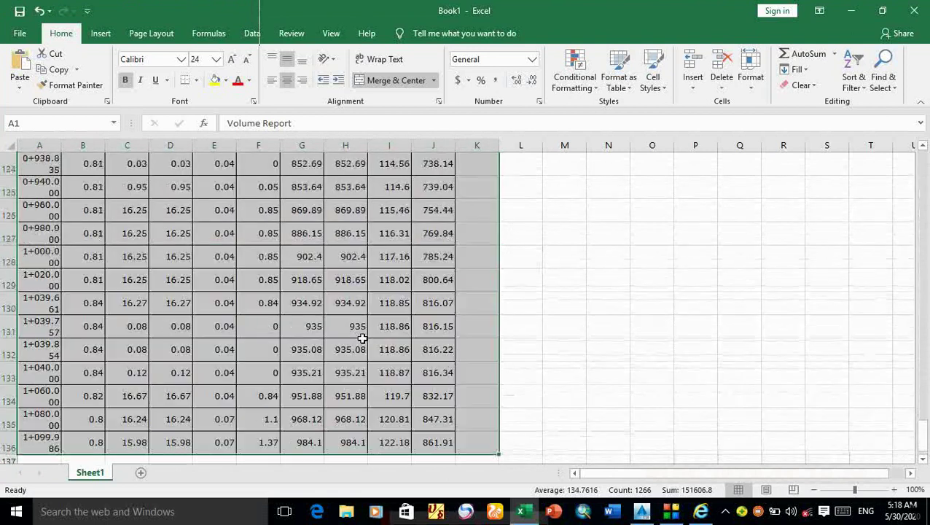
{"action": "scroll", "coordinate": [362, 338], "scroll_direction": "up", "scroll_amount": 14}
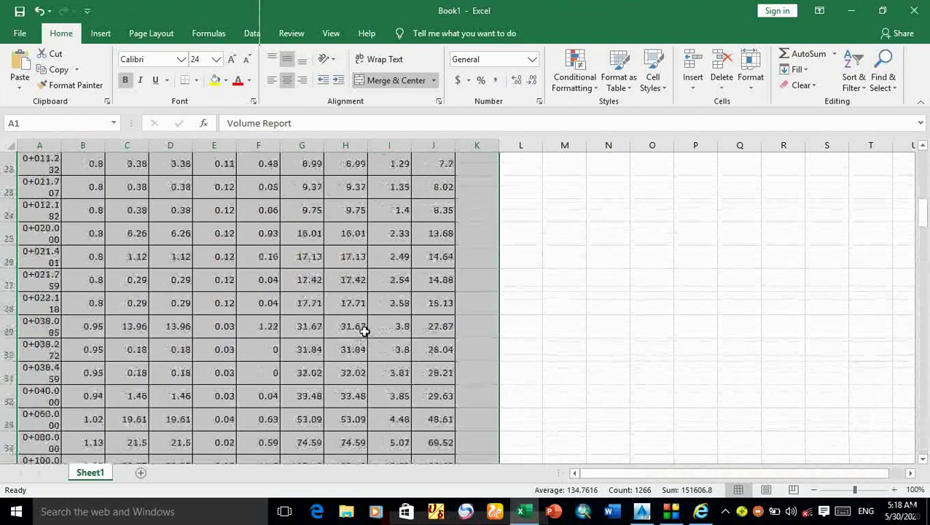
{"action": "left_click", "coordinate": [851, 11]}
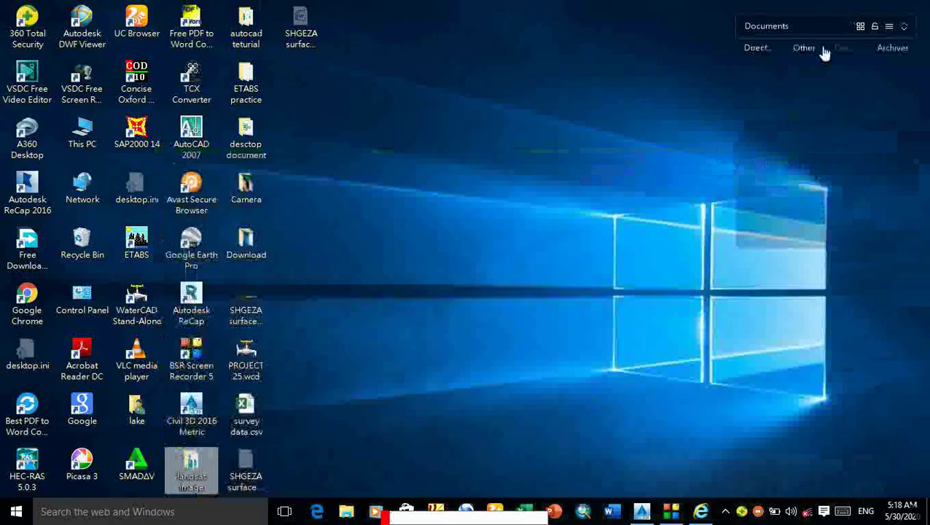
{"action": "left_click", "coordinate": [726, 513]}
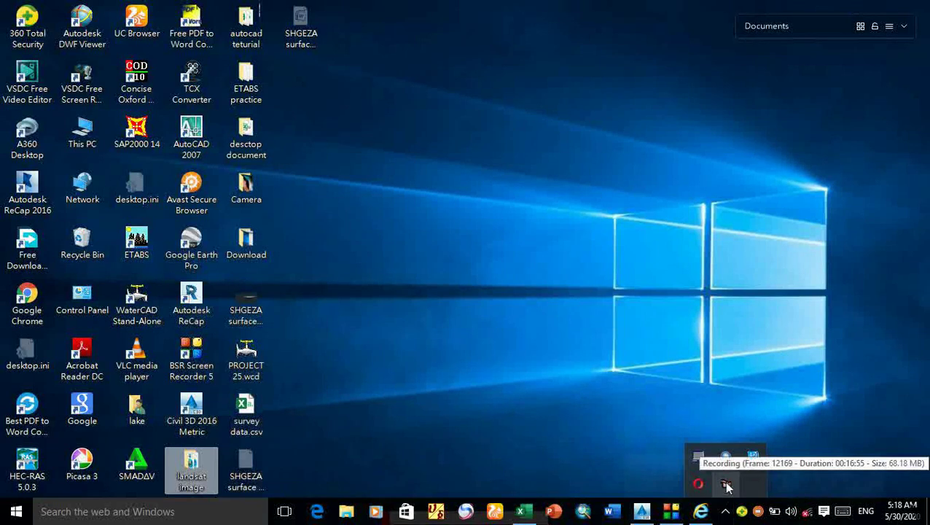